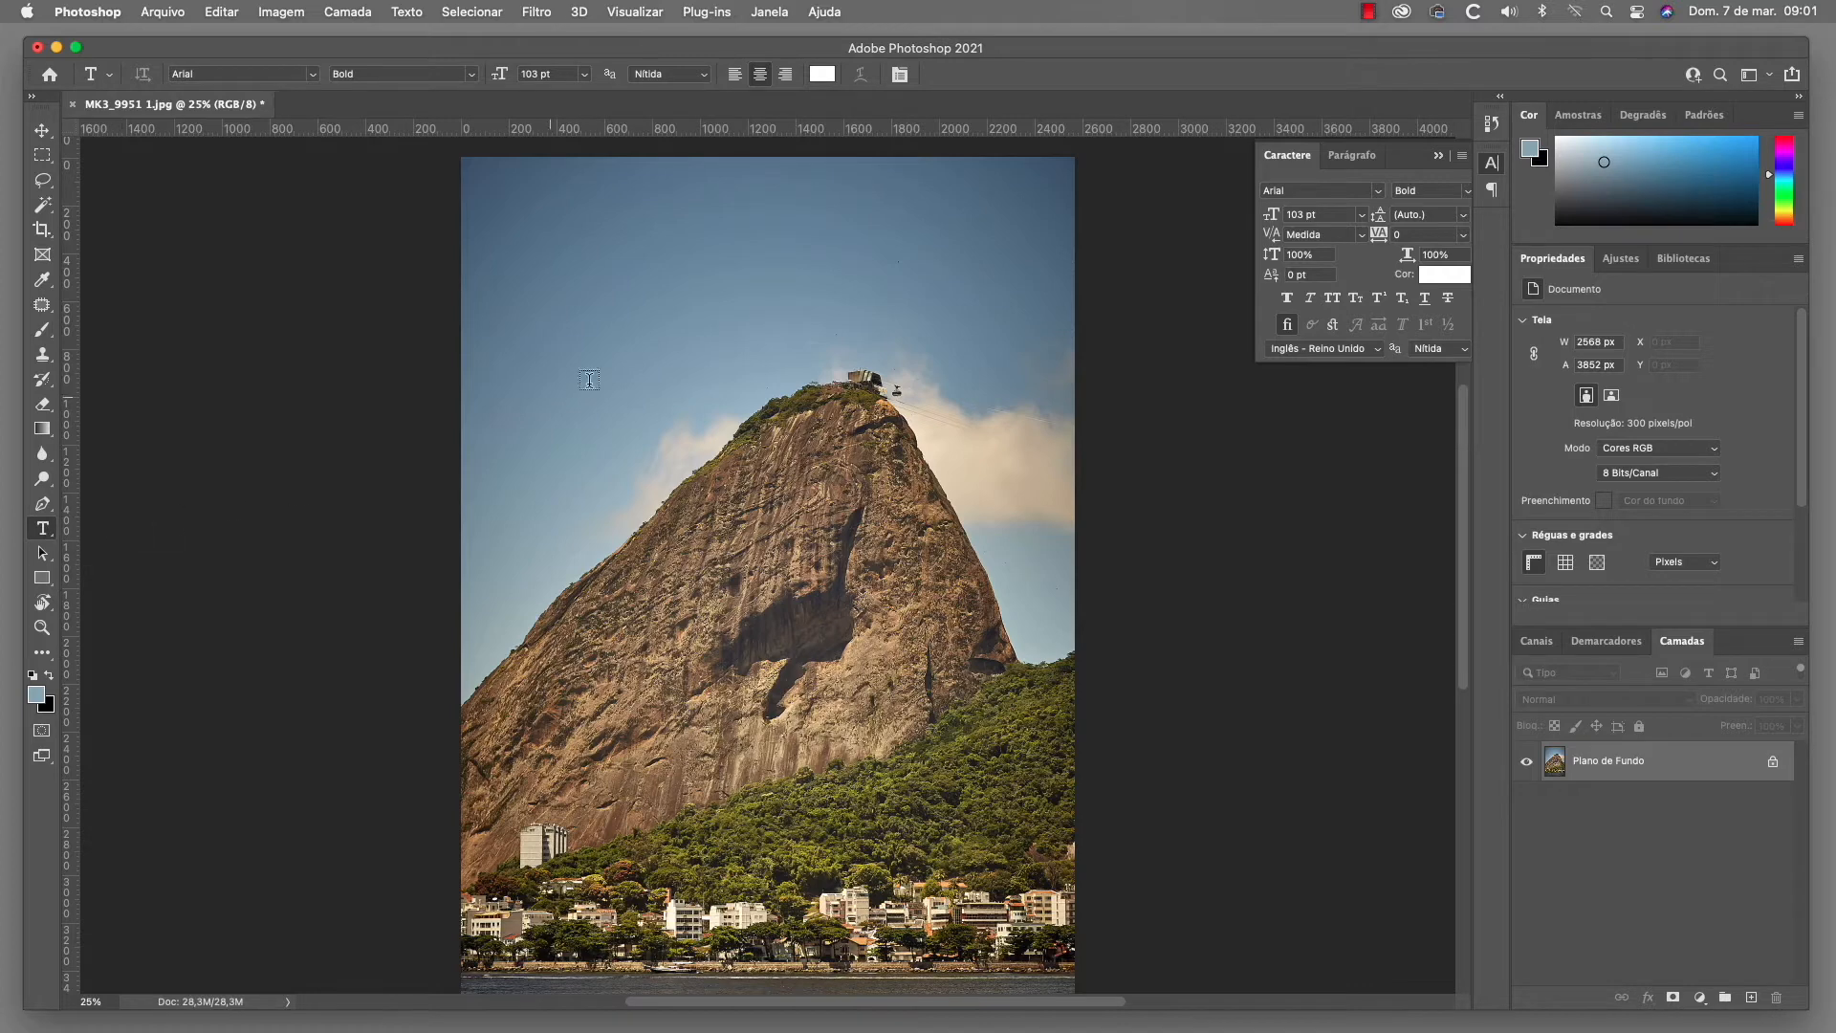
- Add the white title "Viagem" in Arial Bold at 103 pt over the sky above the mountain
click(575, 319)
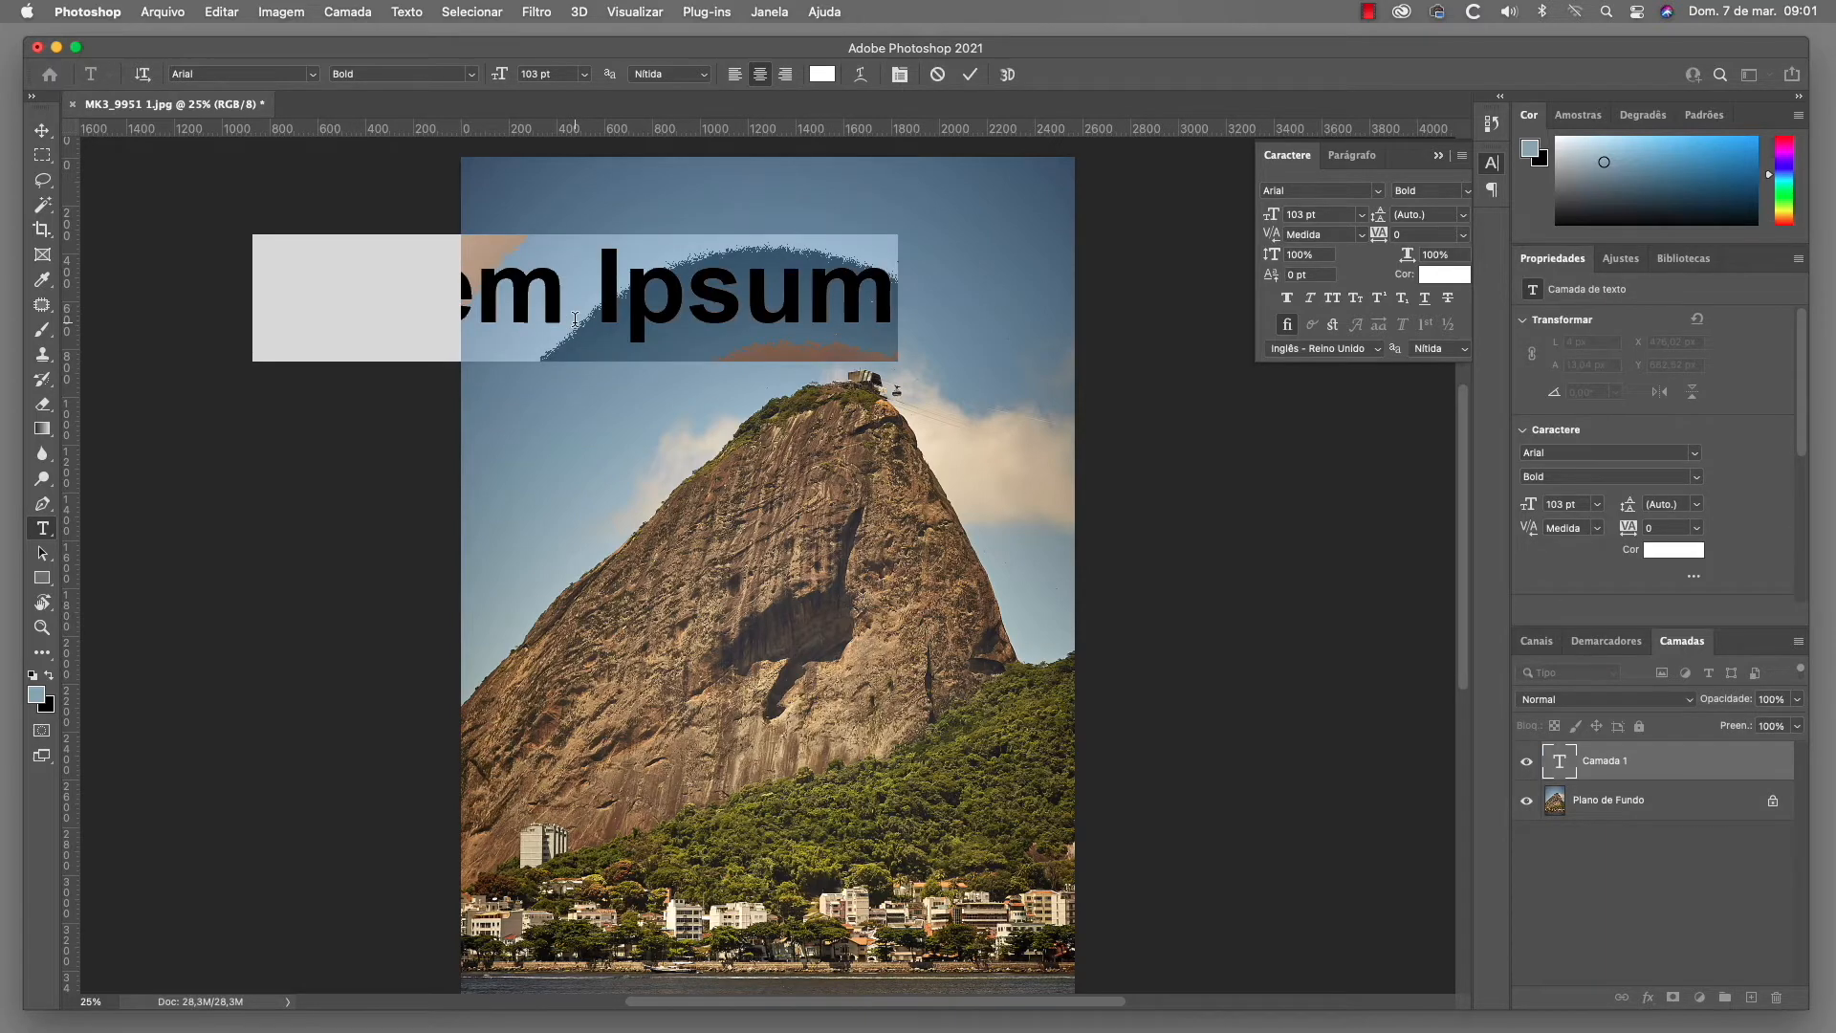
text(Viagem)
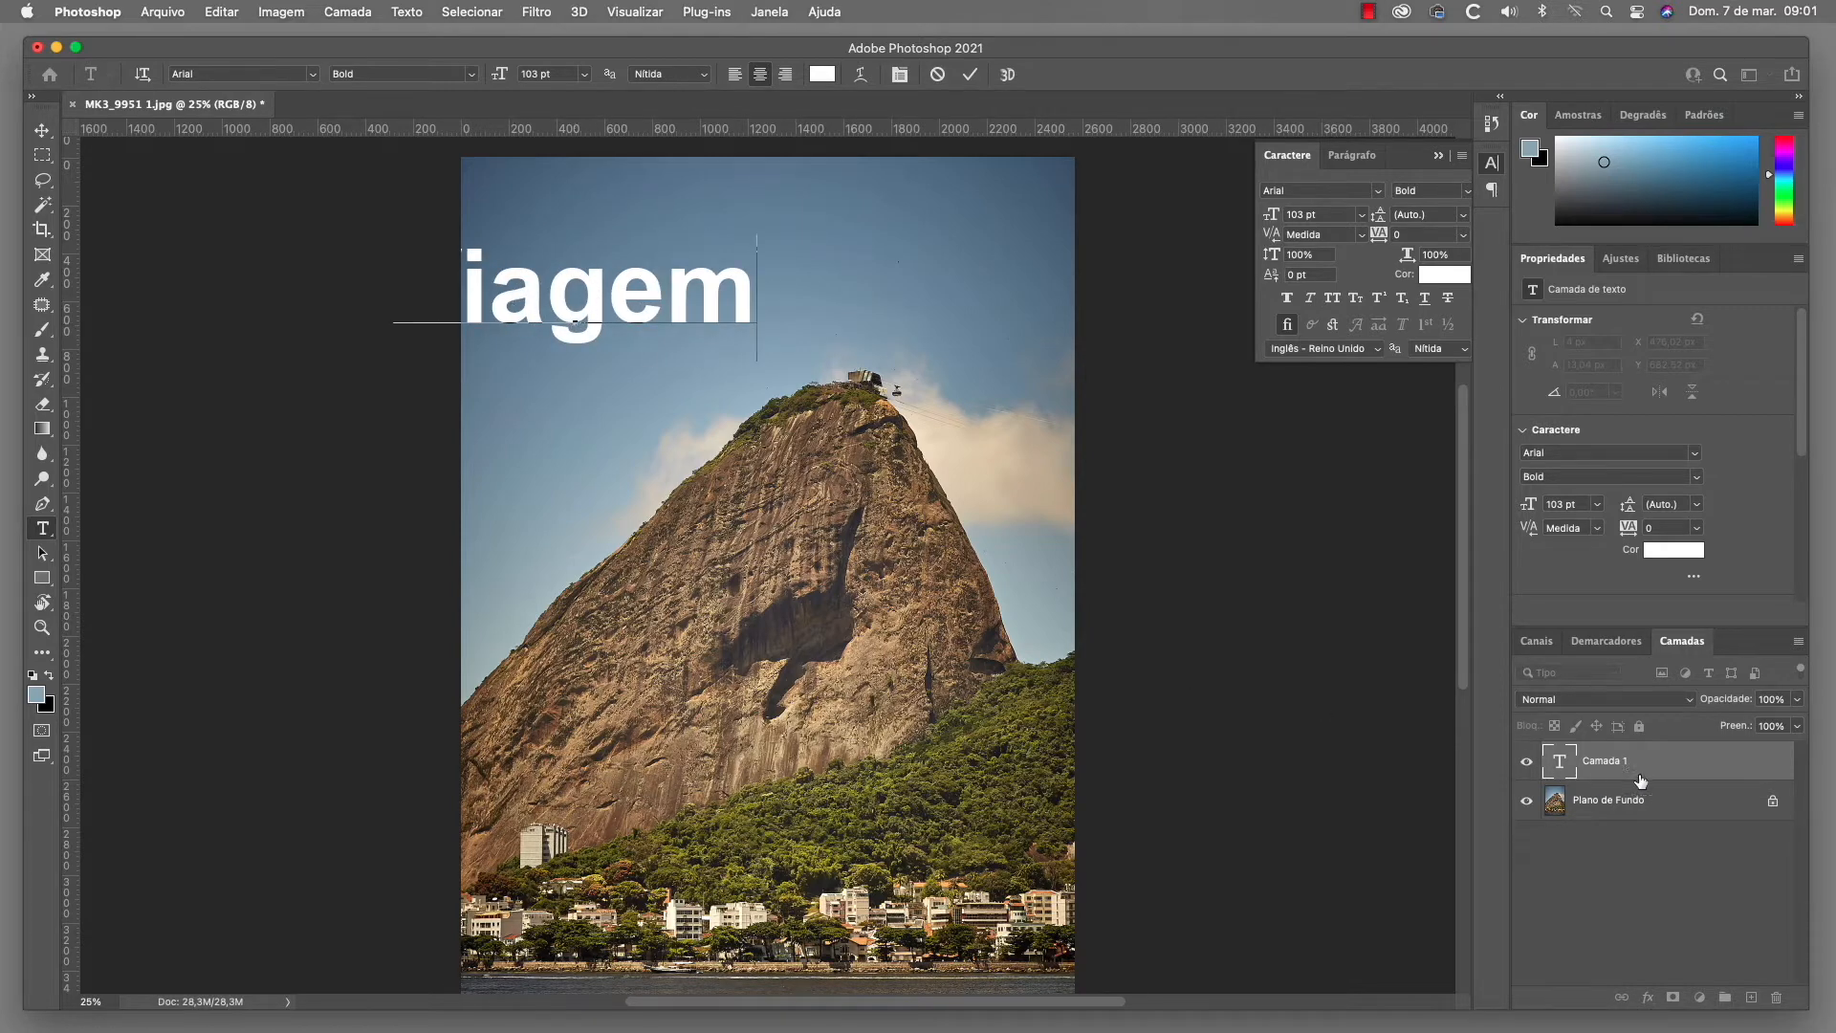
click(1713, 767)
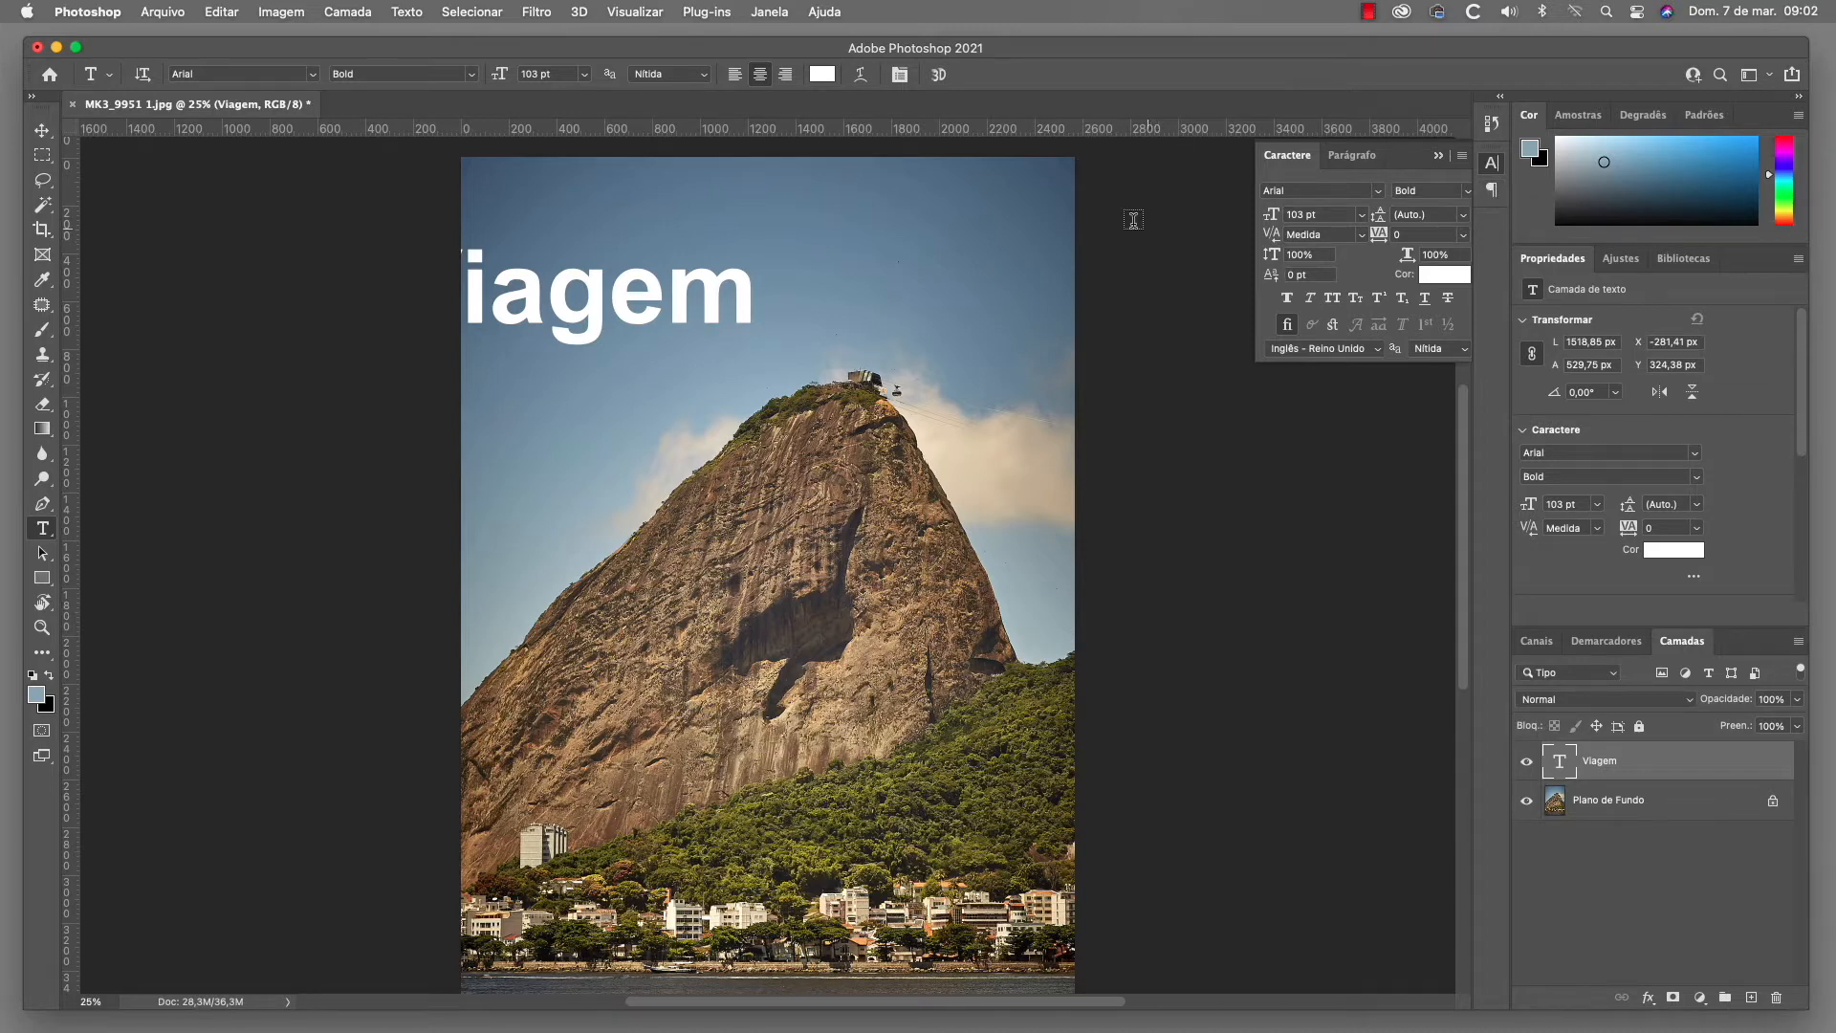
click(771, 13)
mouse_move(1066, 55)
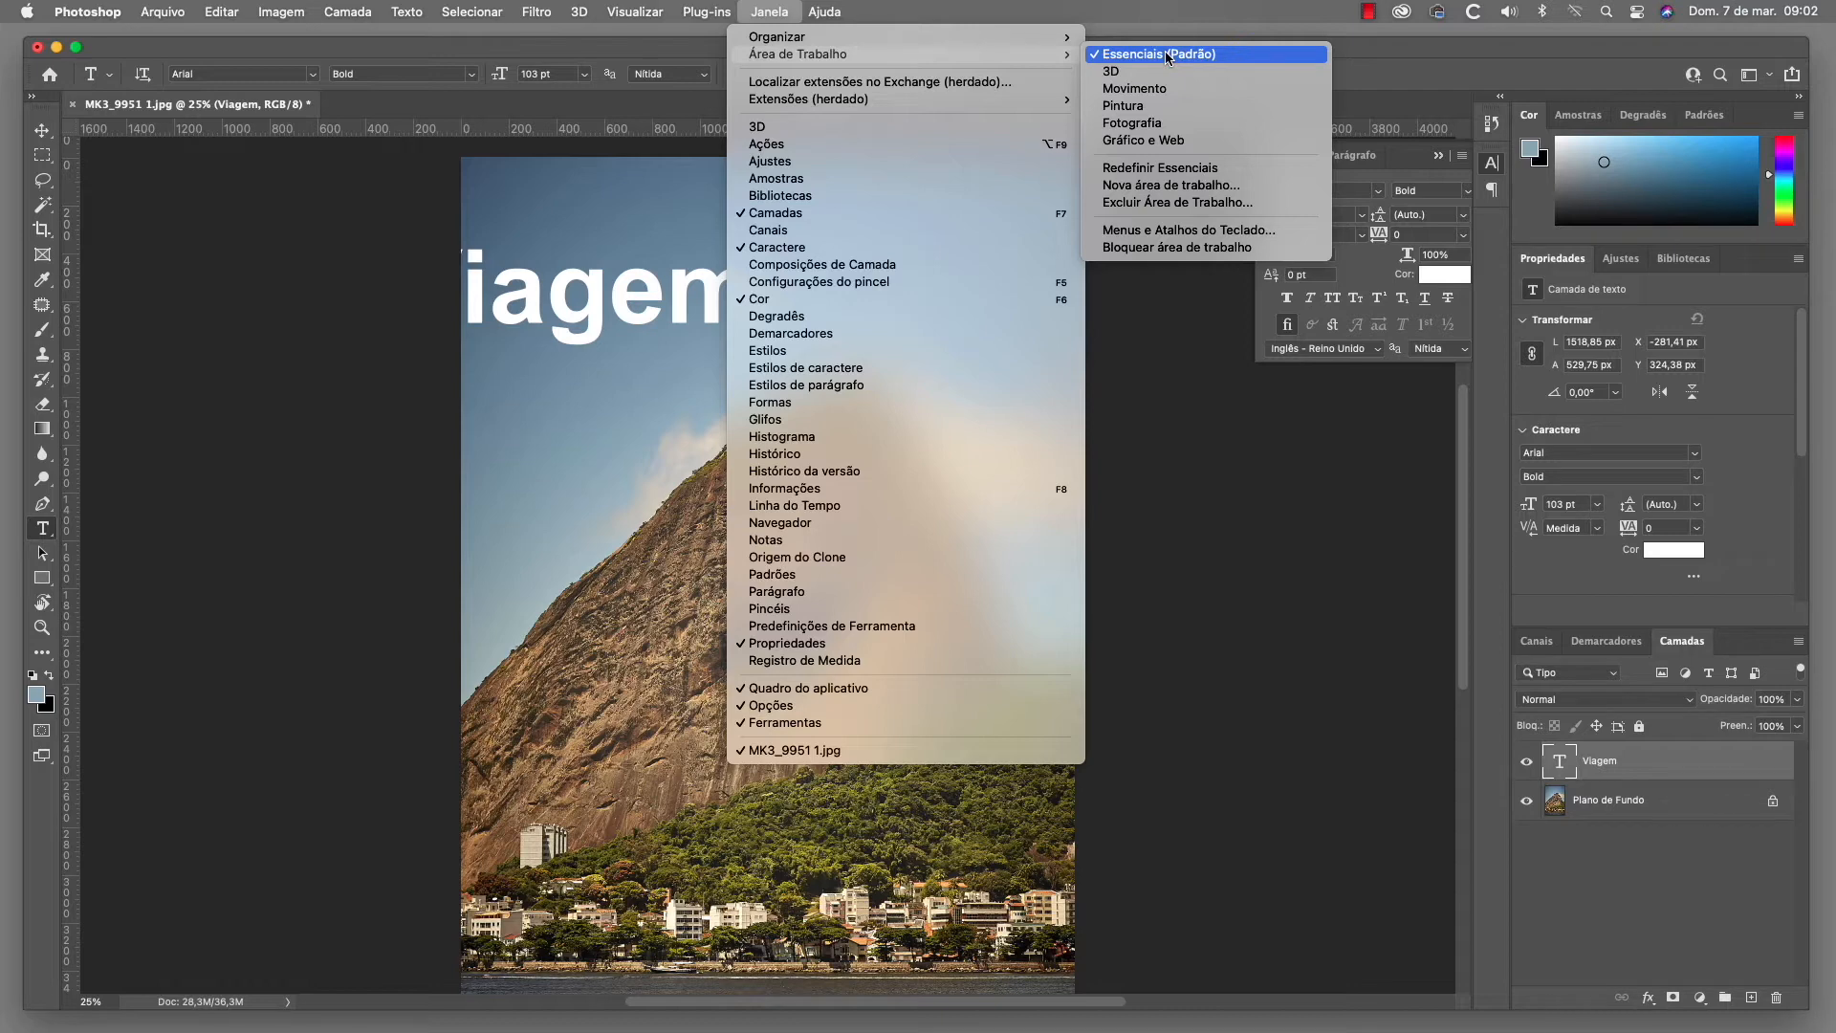
click(775, 14)
click(776, 15)
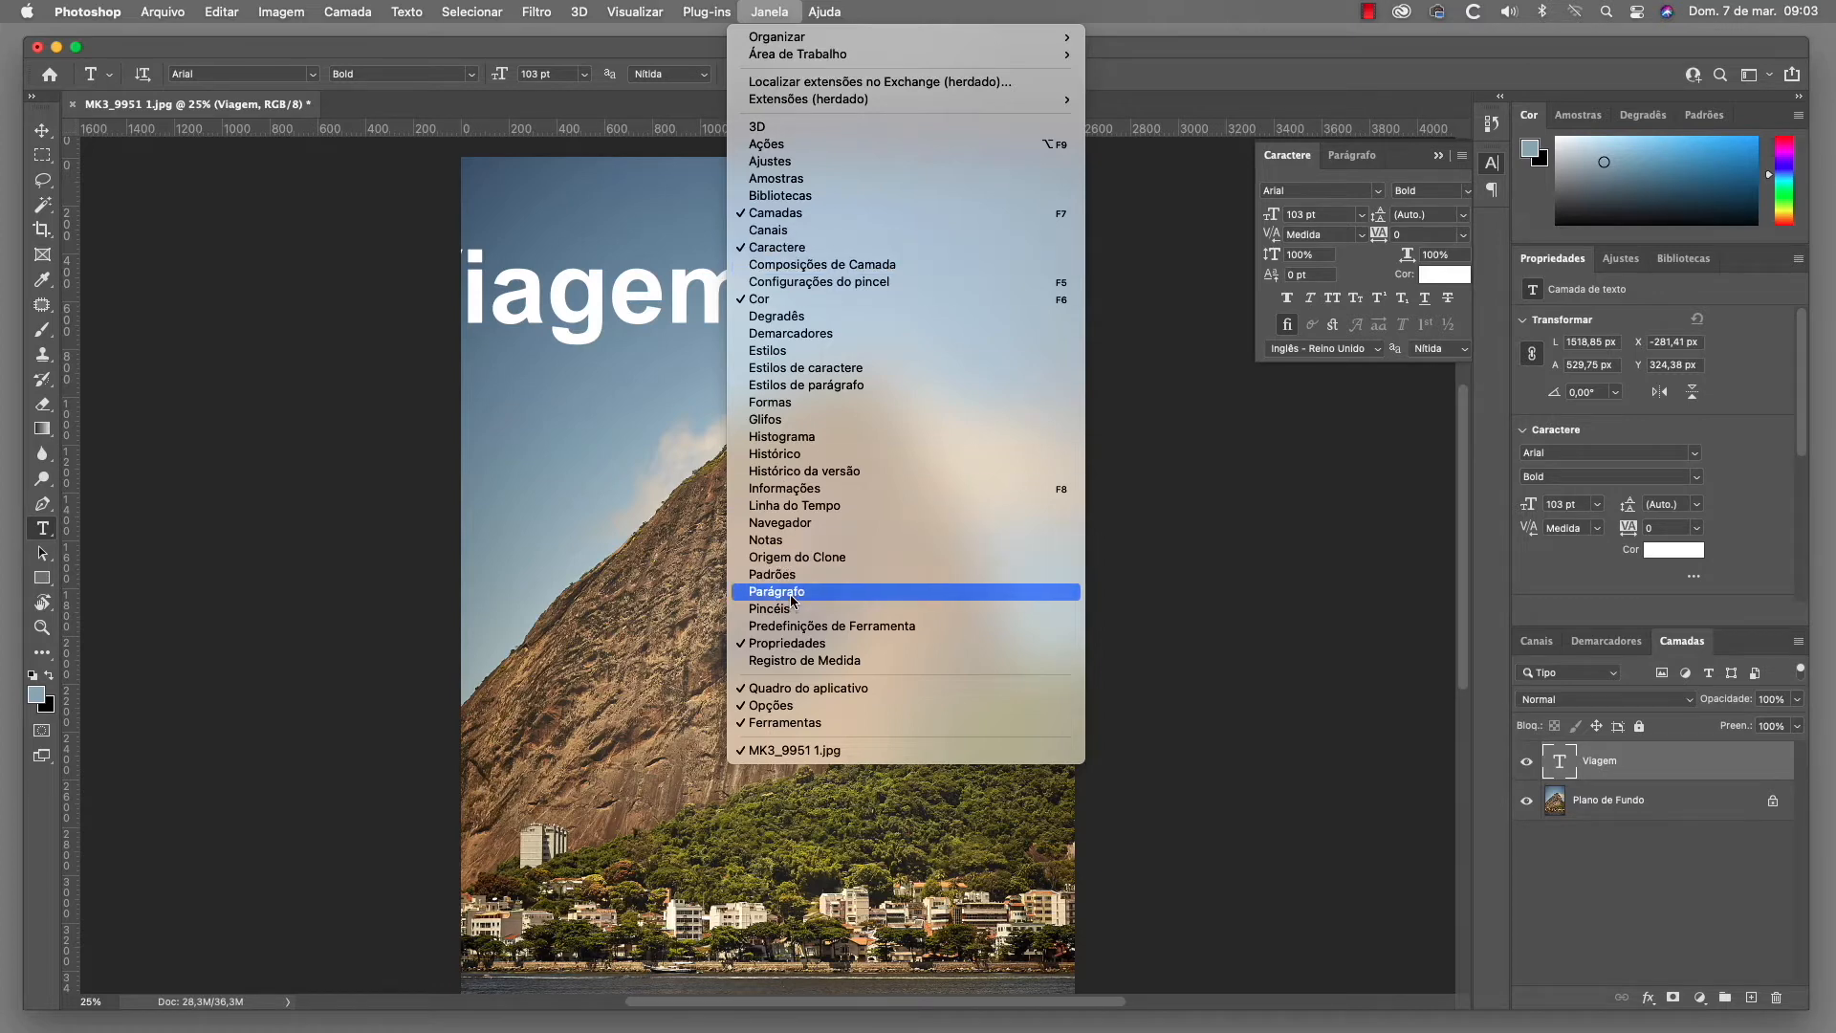
click(1167, 45)
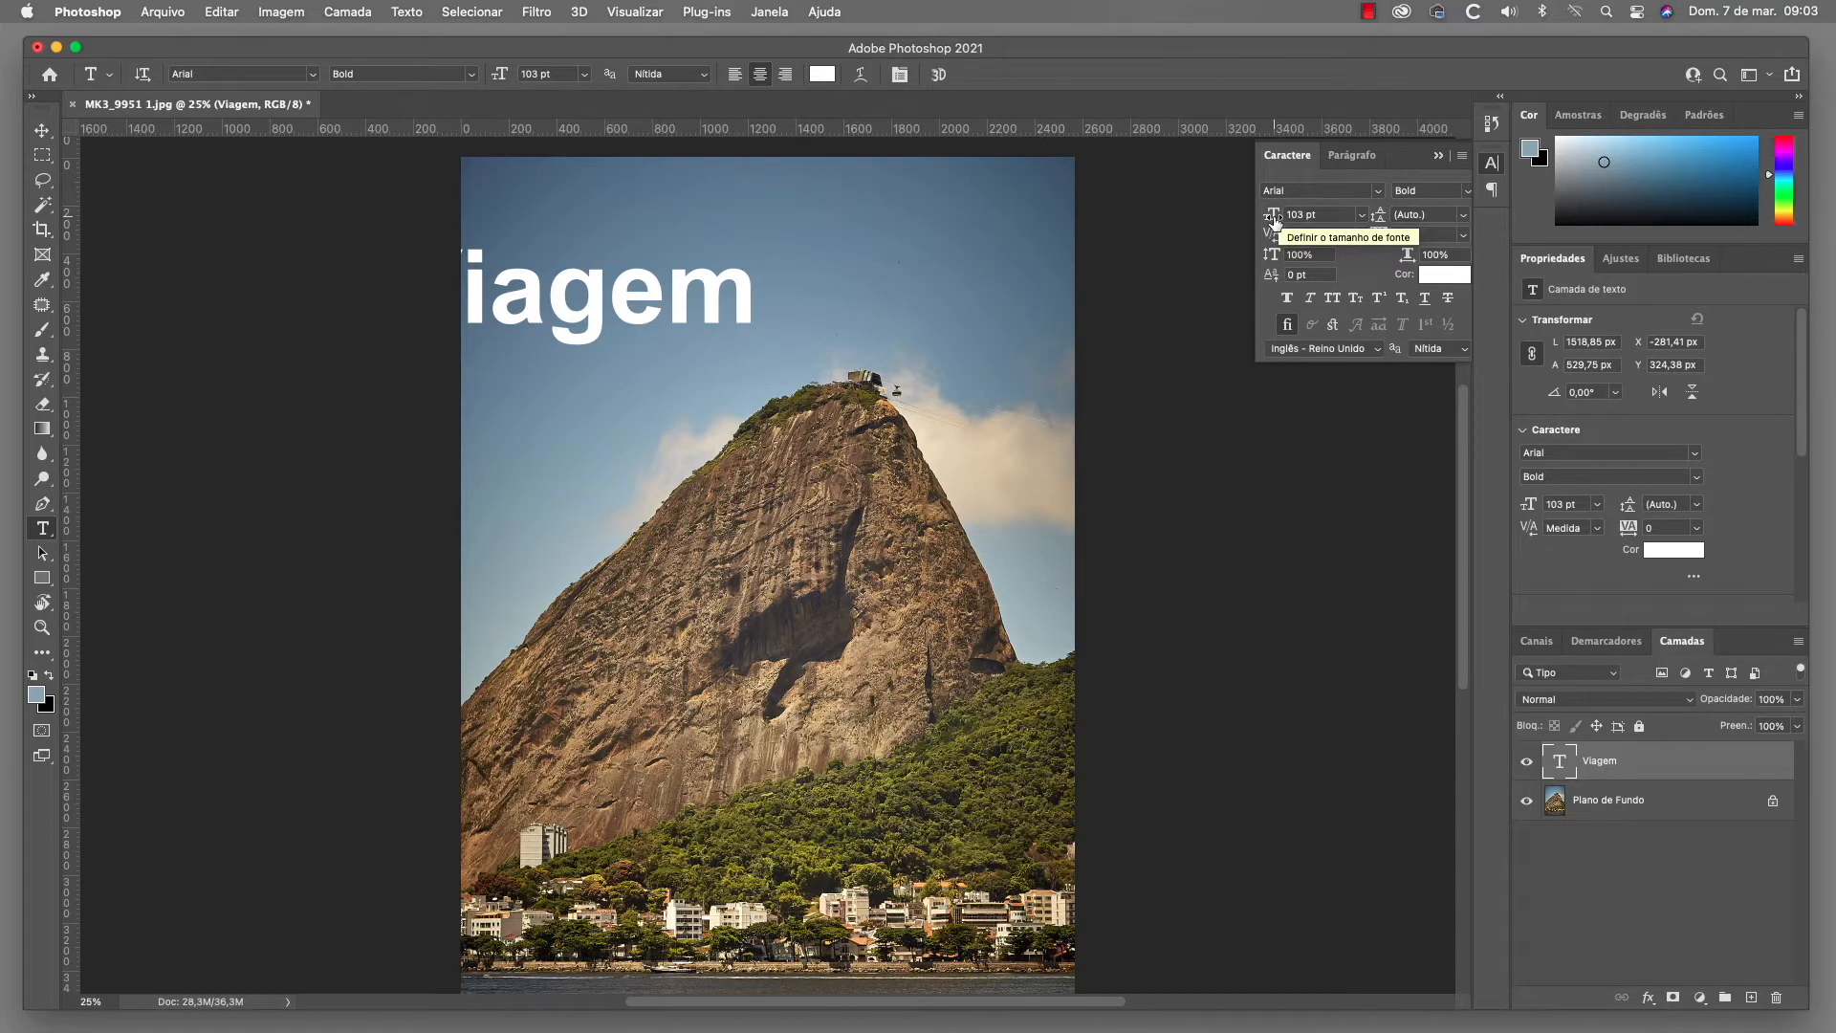
- Try the preset font sizes 11 pt, 30 pt and 48 pt on the Viagem text
click(1363, 219)
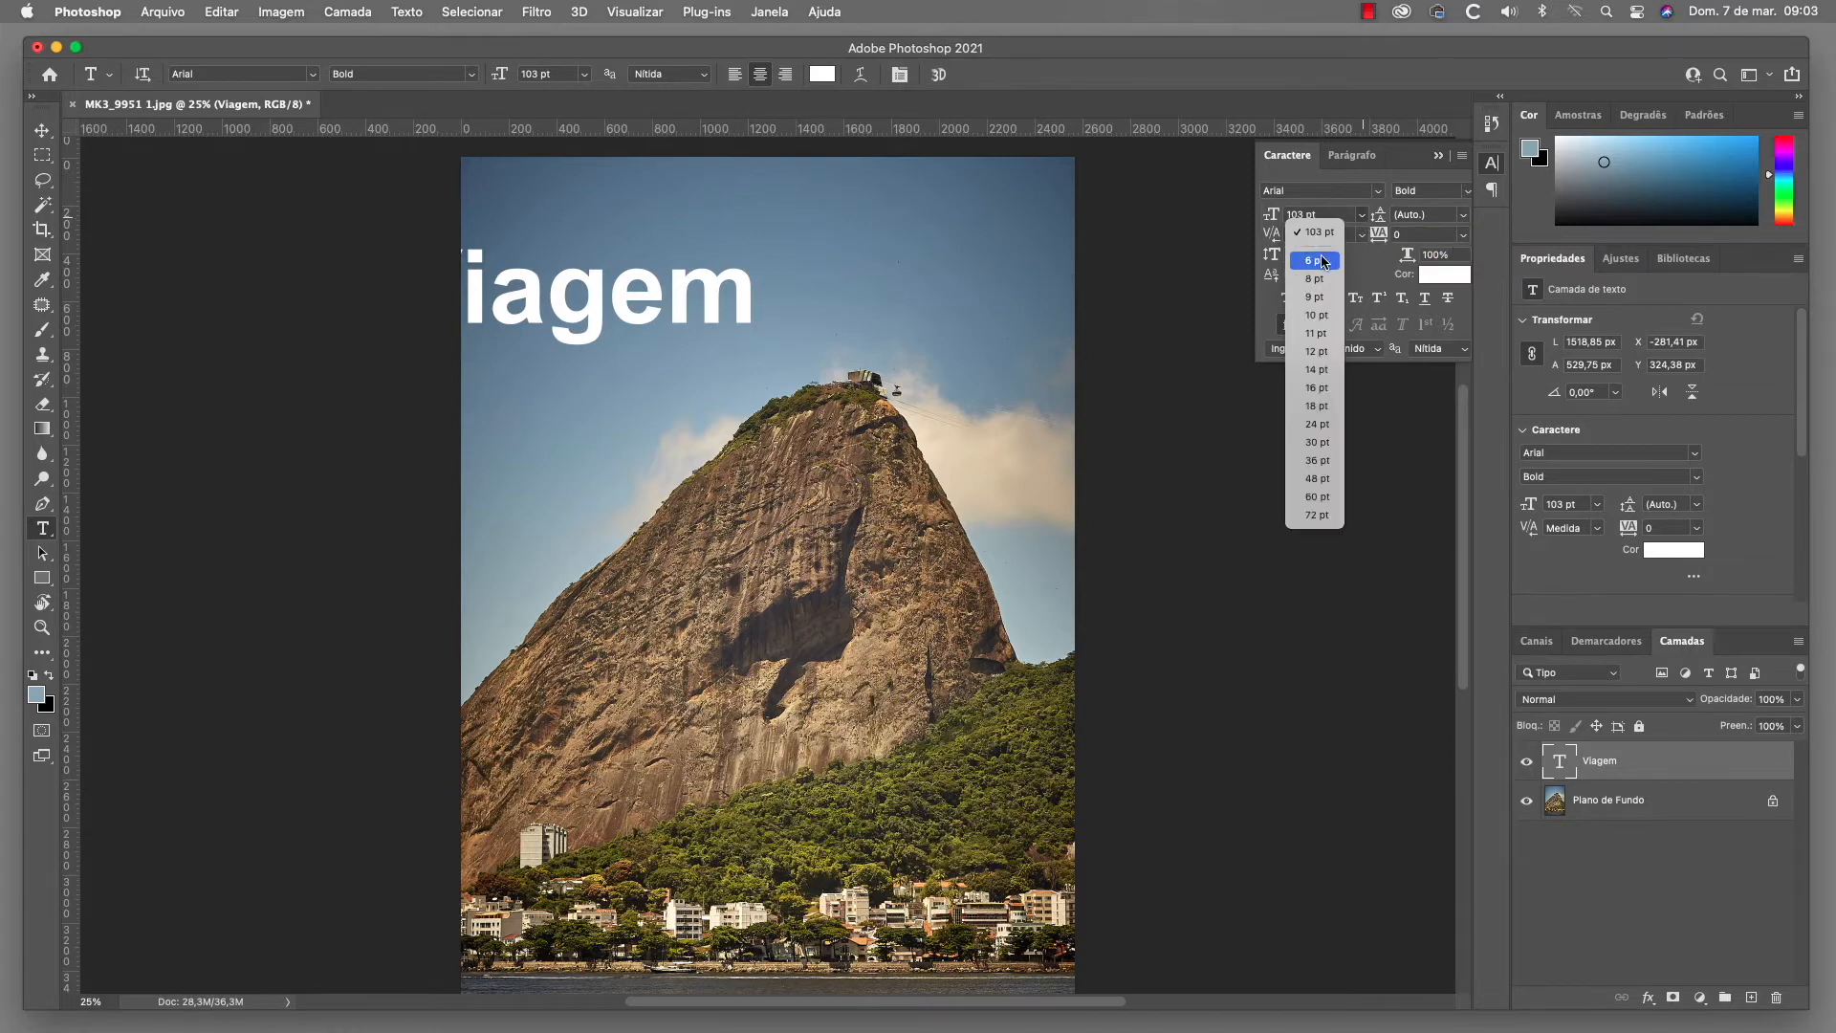
click(1315, 334)
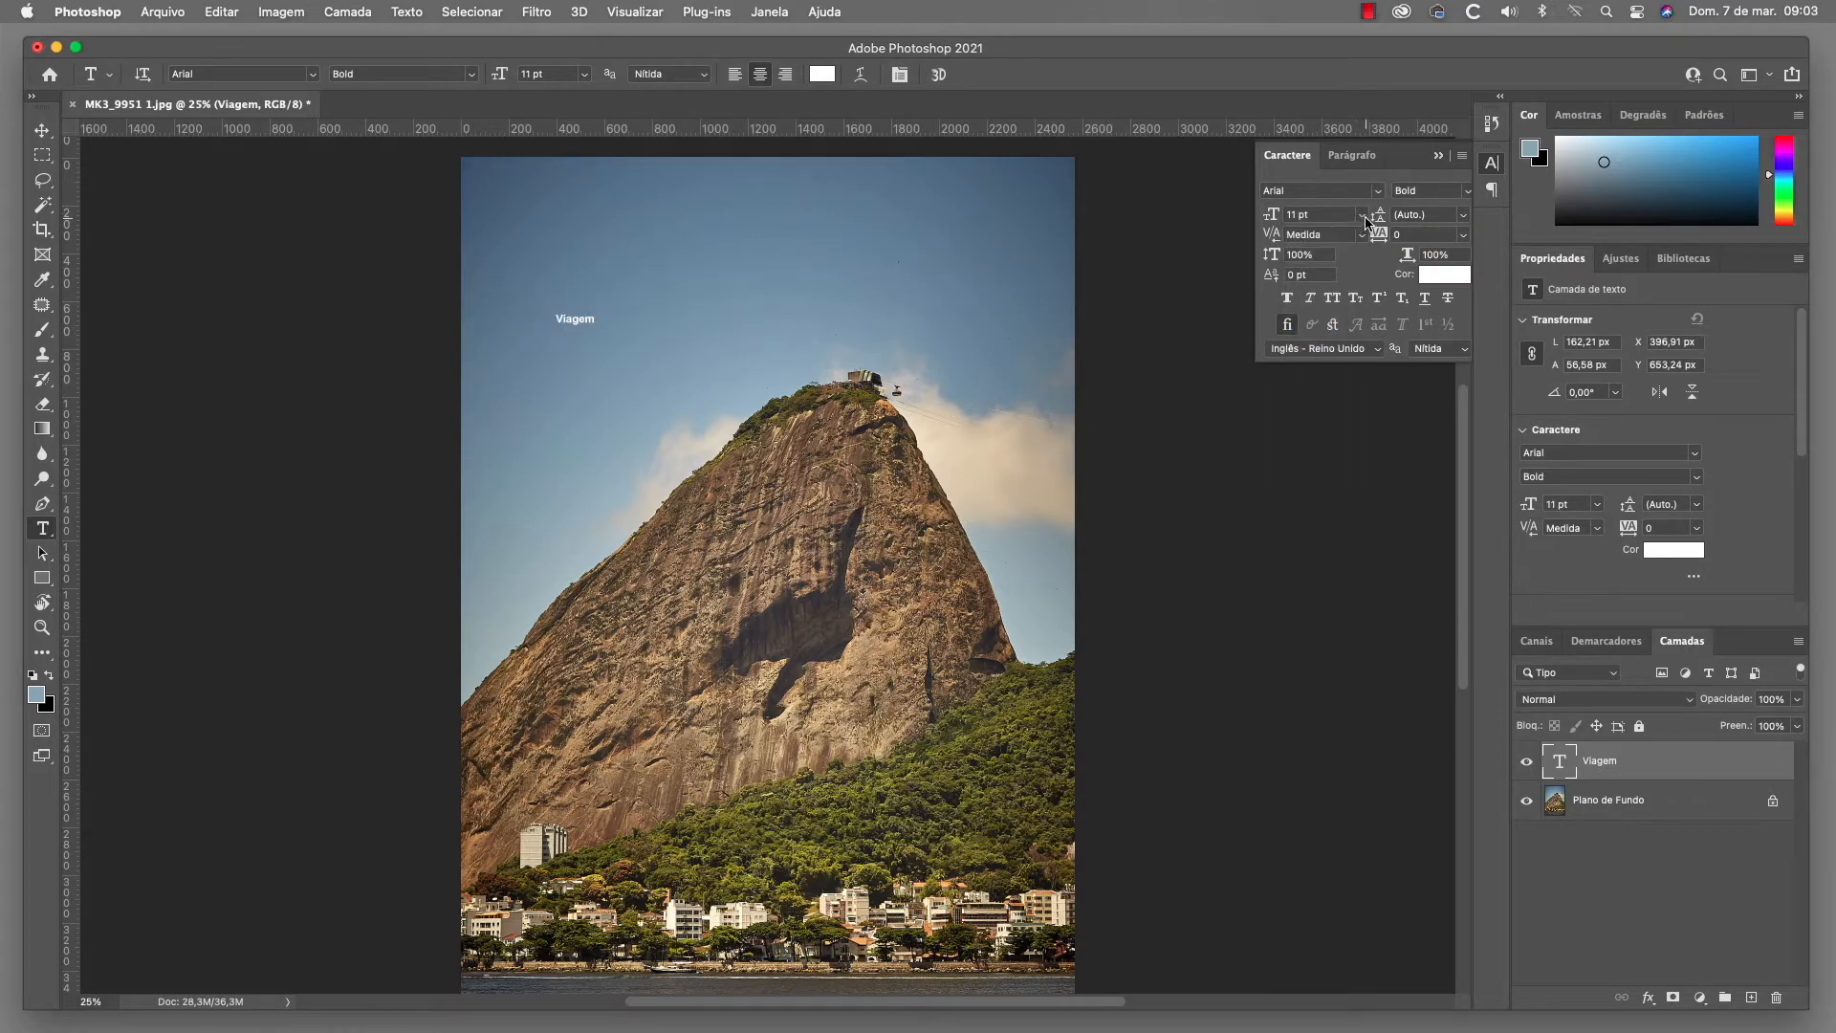
click(1364, 218)
click(1302, 441)
click(1362, 217)
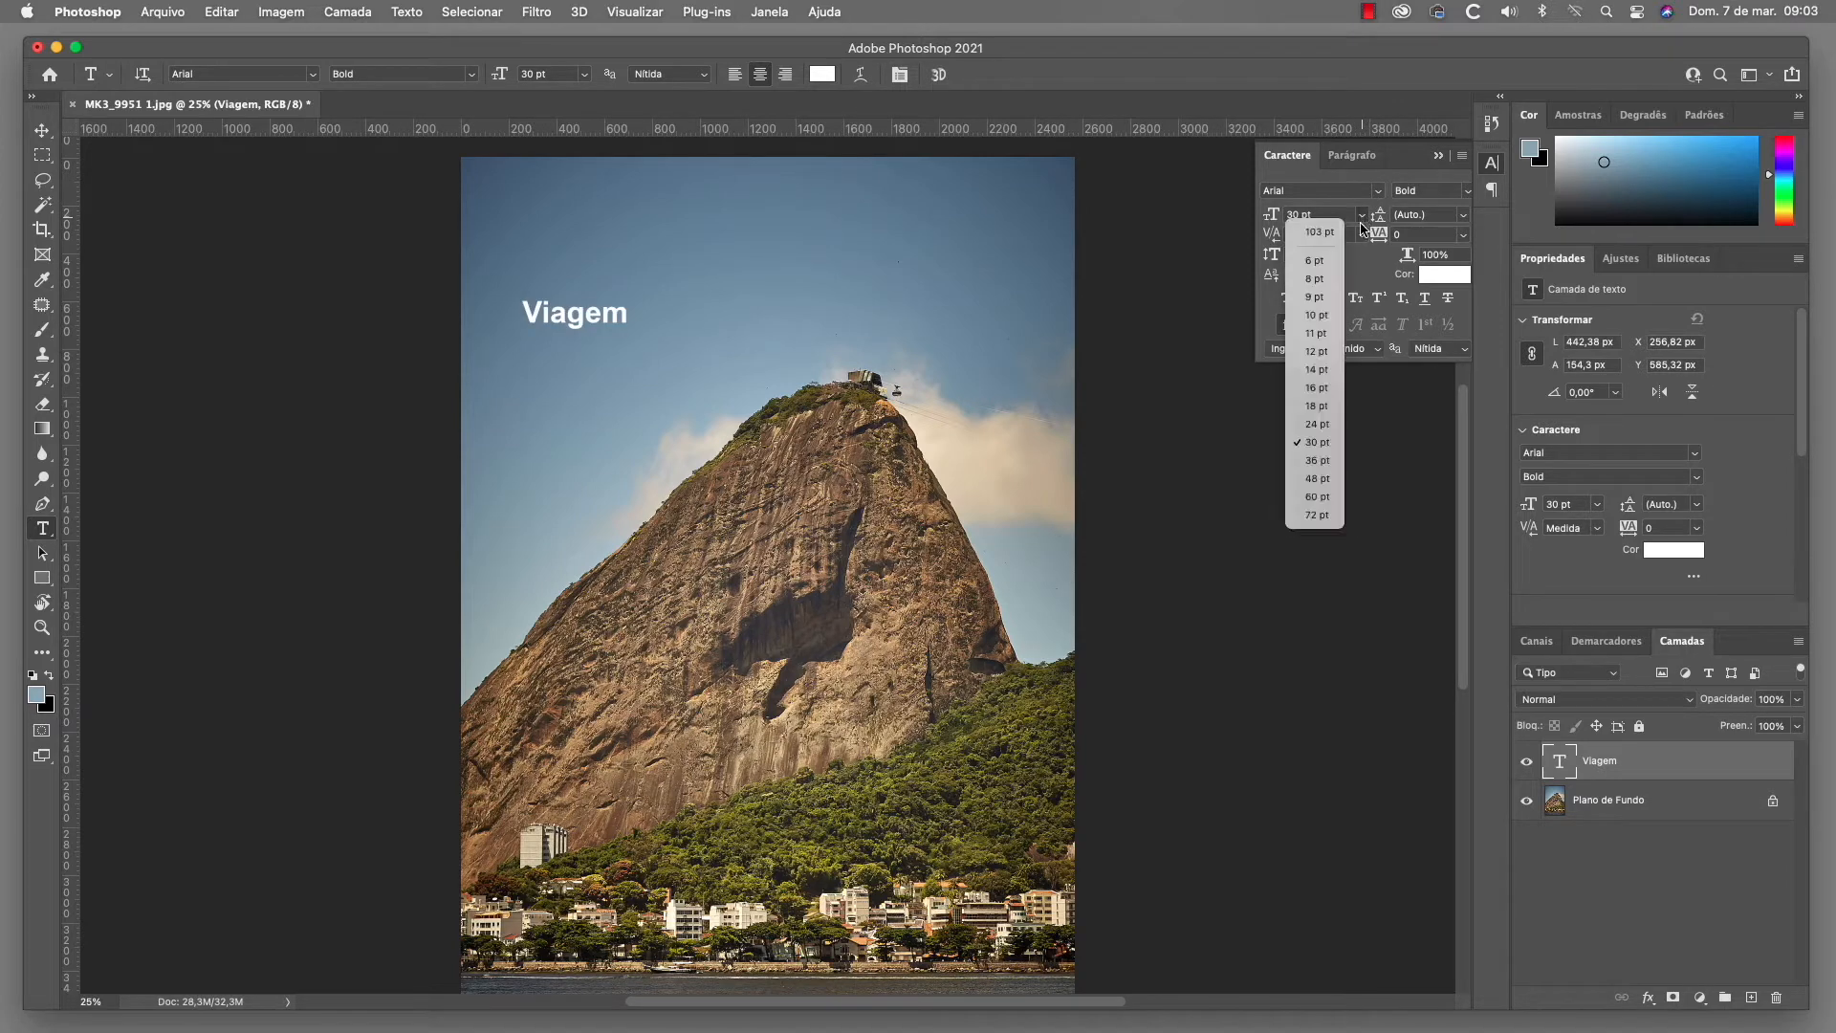
click(1313, 479)
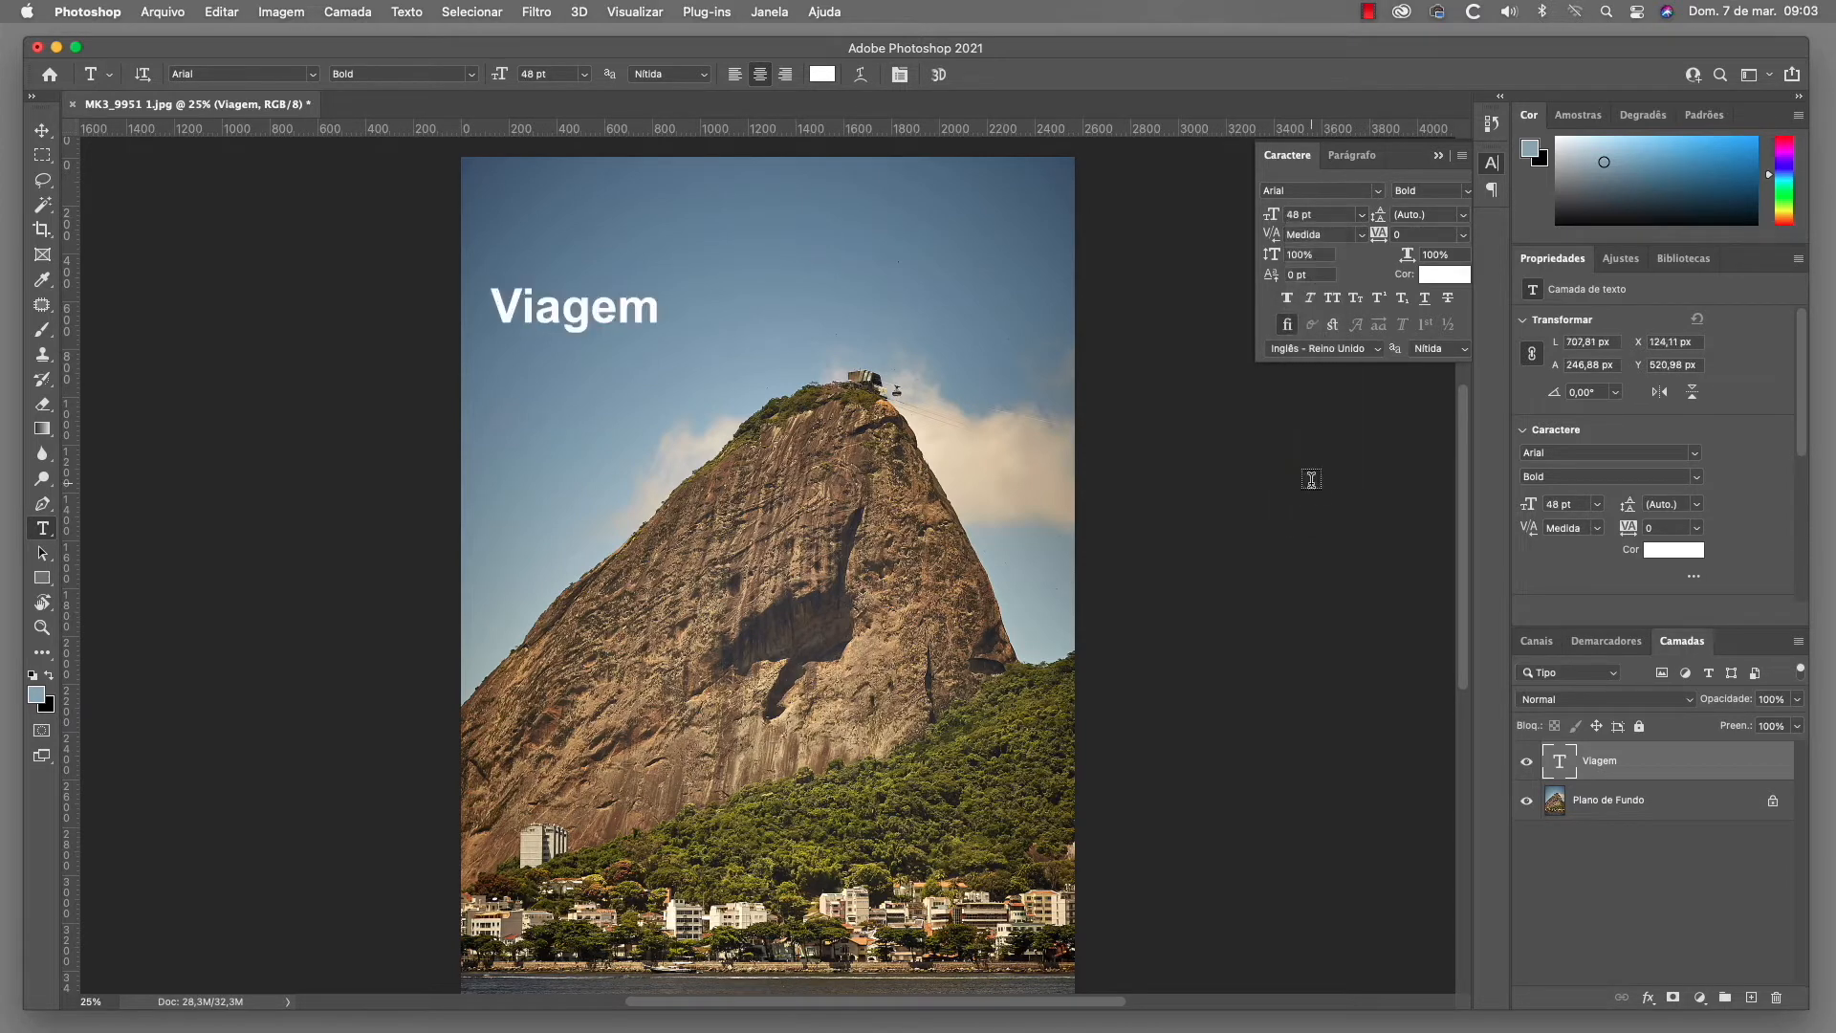
- Set the Viagem text's font size to 80 pt and reduce it to 72 pt
click(1318, 216)
text(80)
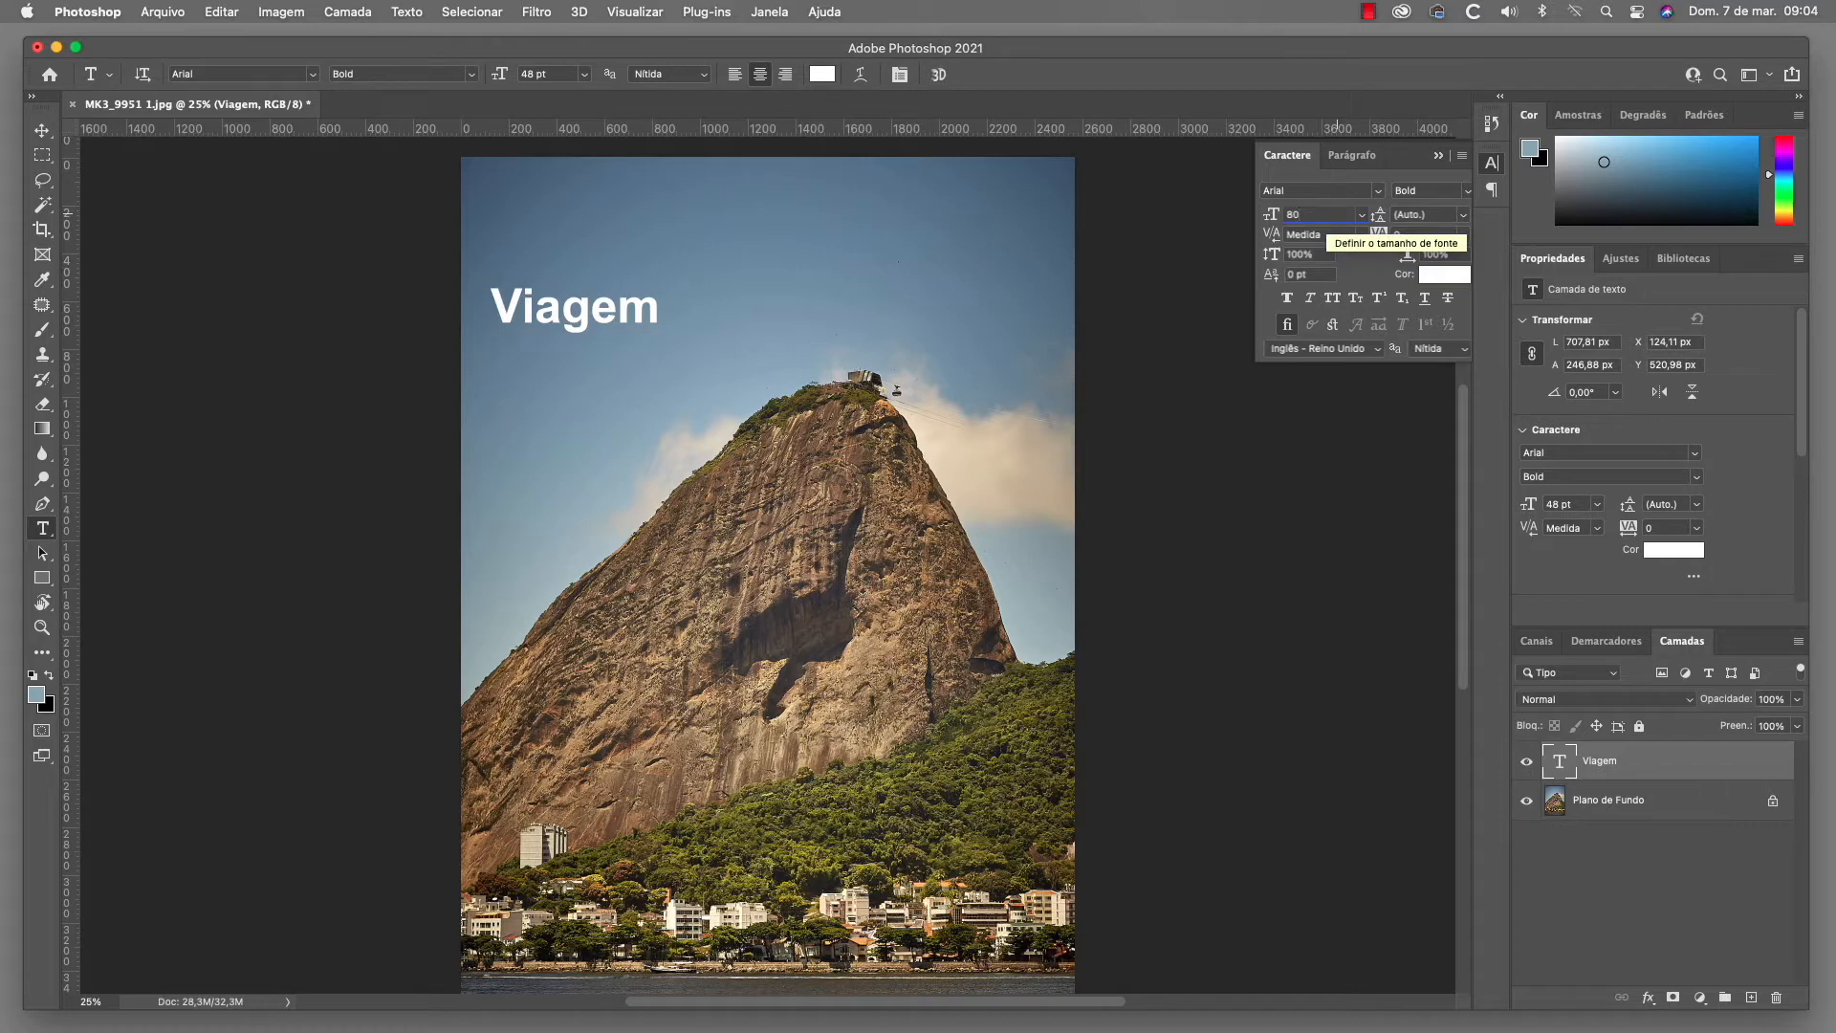
key(Return)
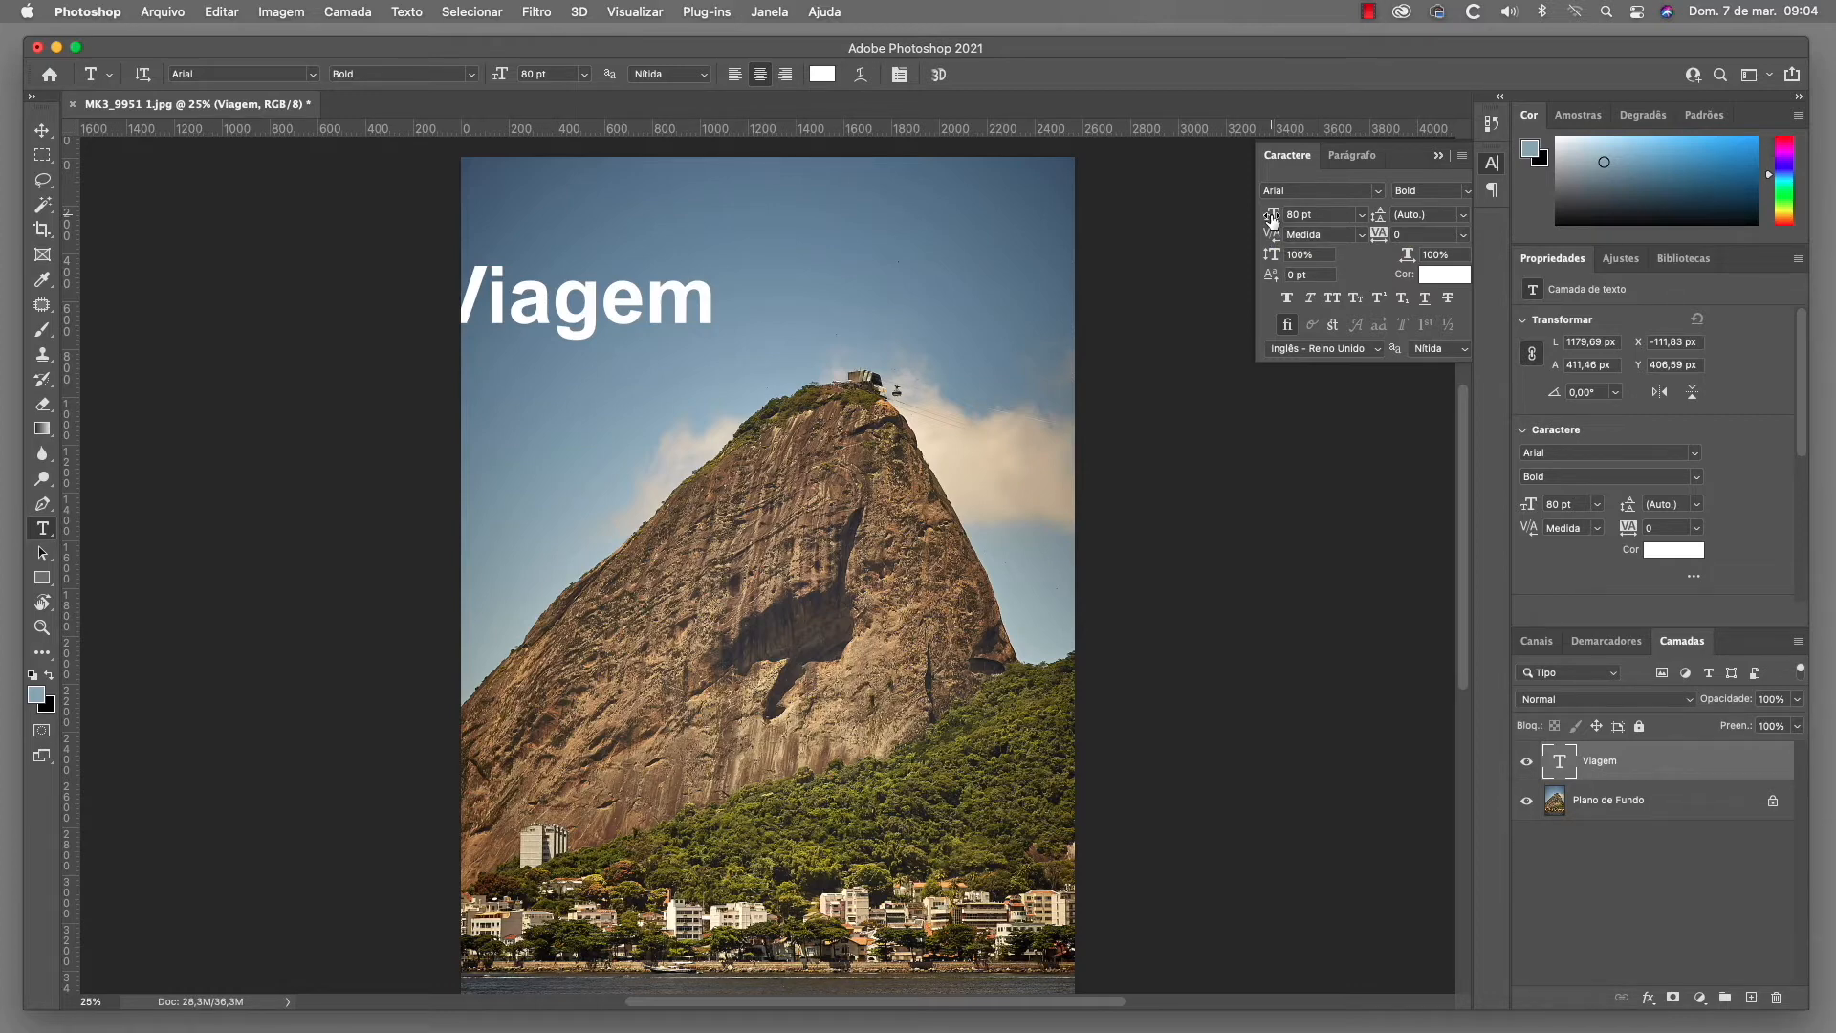
drag(1272, 218, 1263, 218)
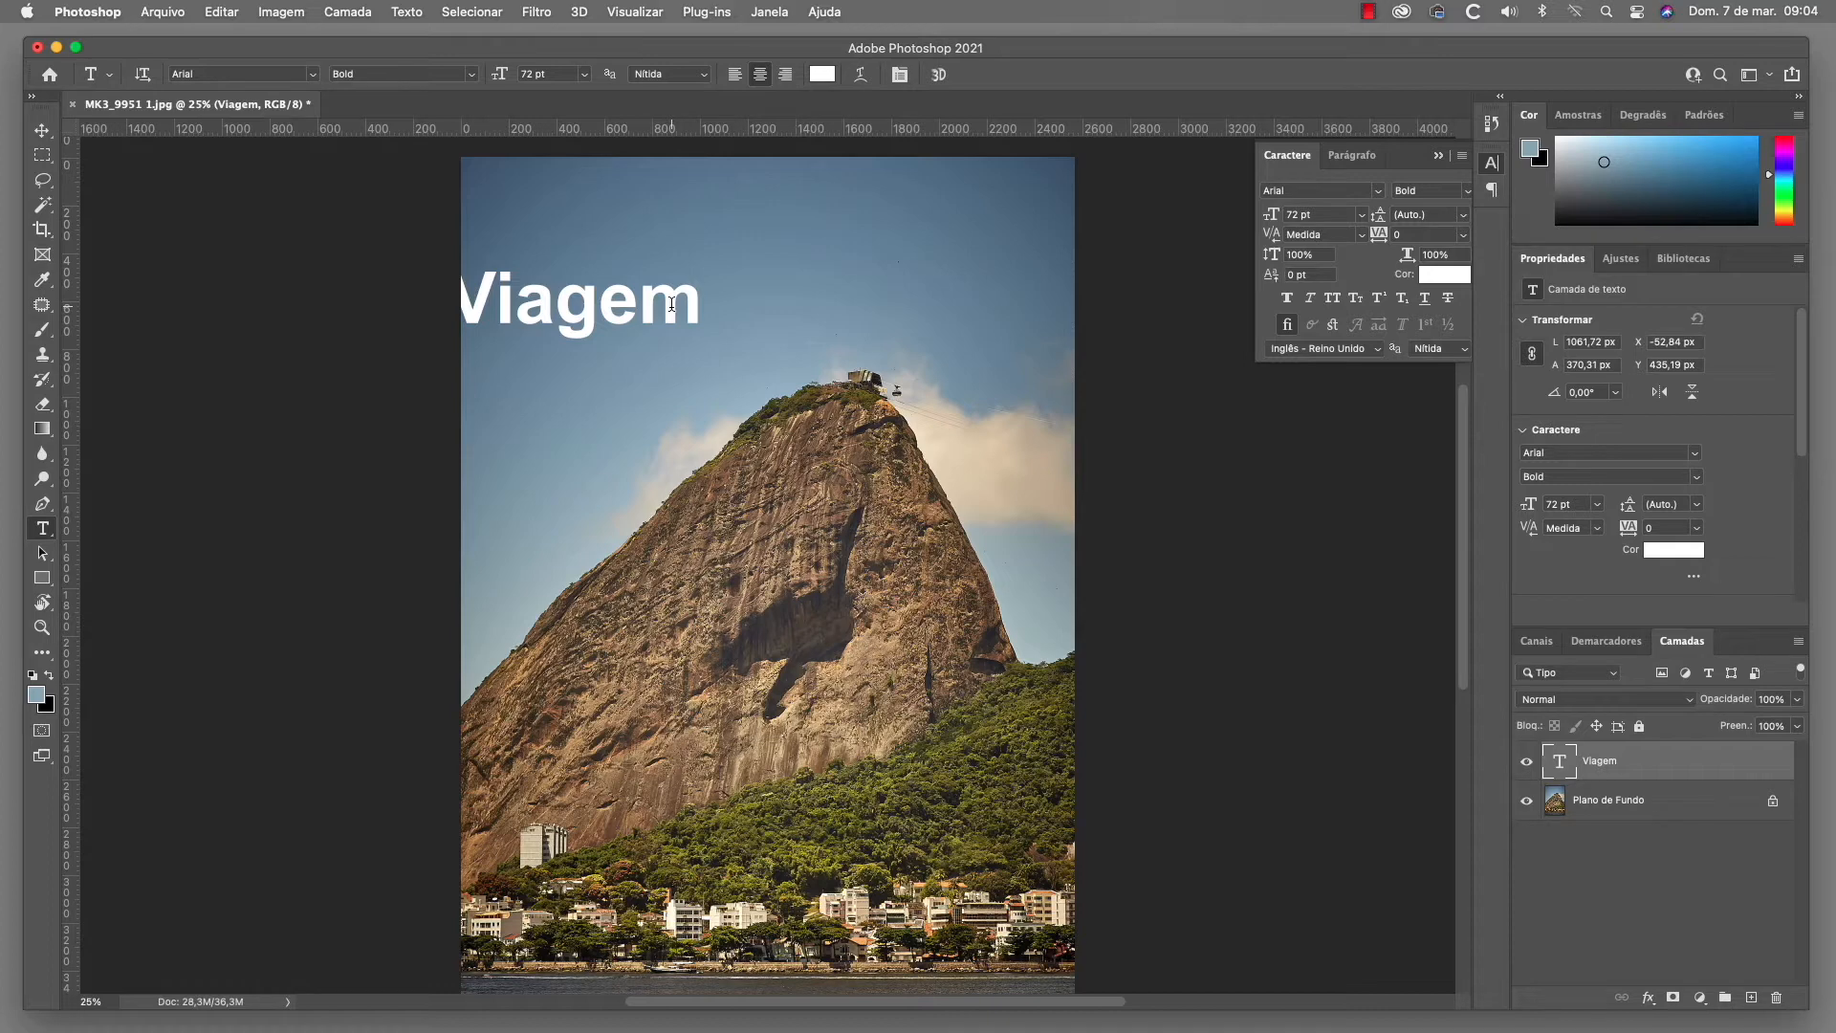
- Scale the Viagem text with Free Transform to about 168.5 pt and position it across the sky above the peak
key(ctrl+t)
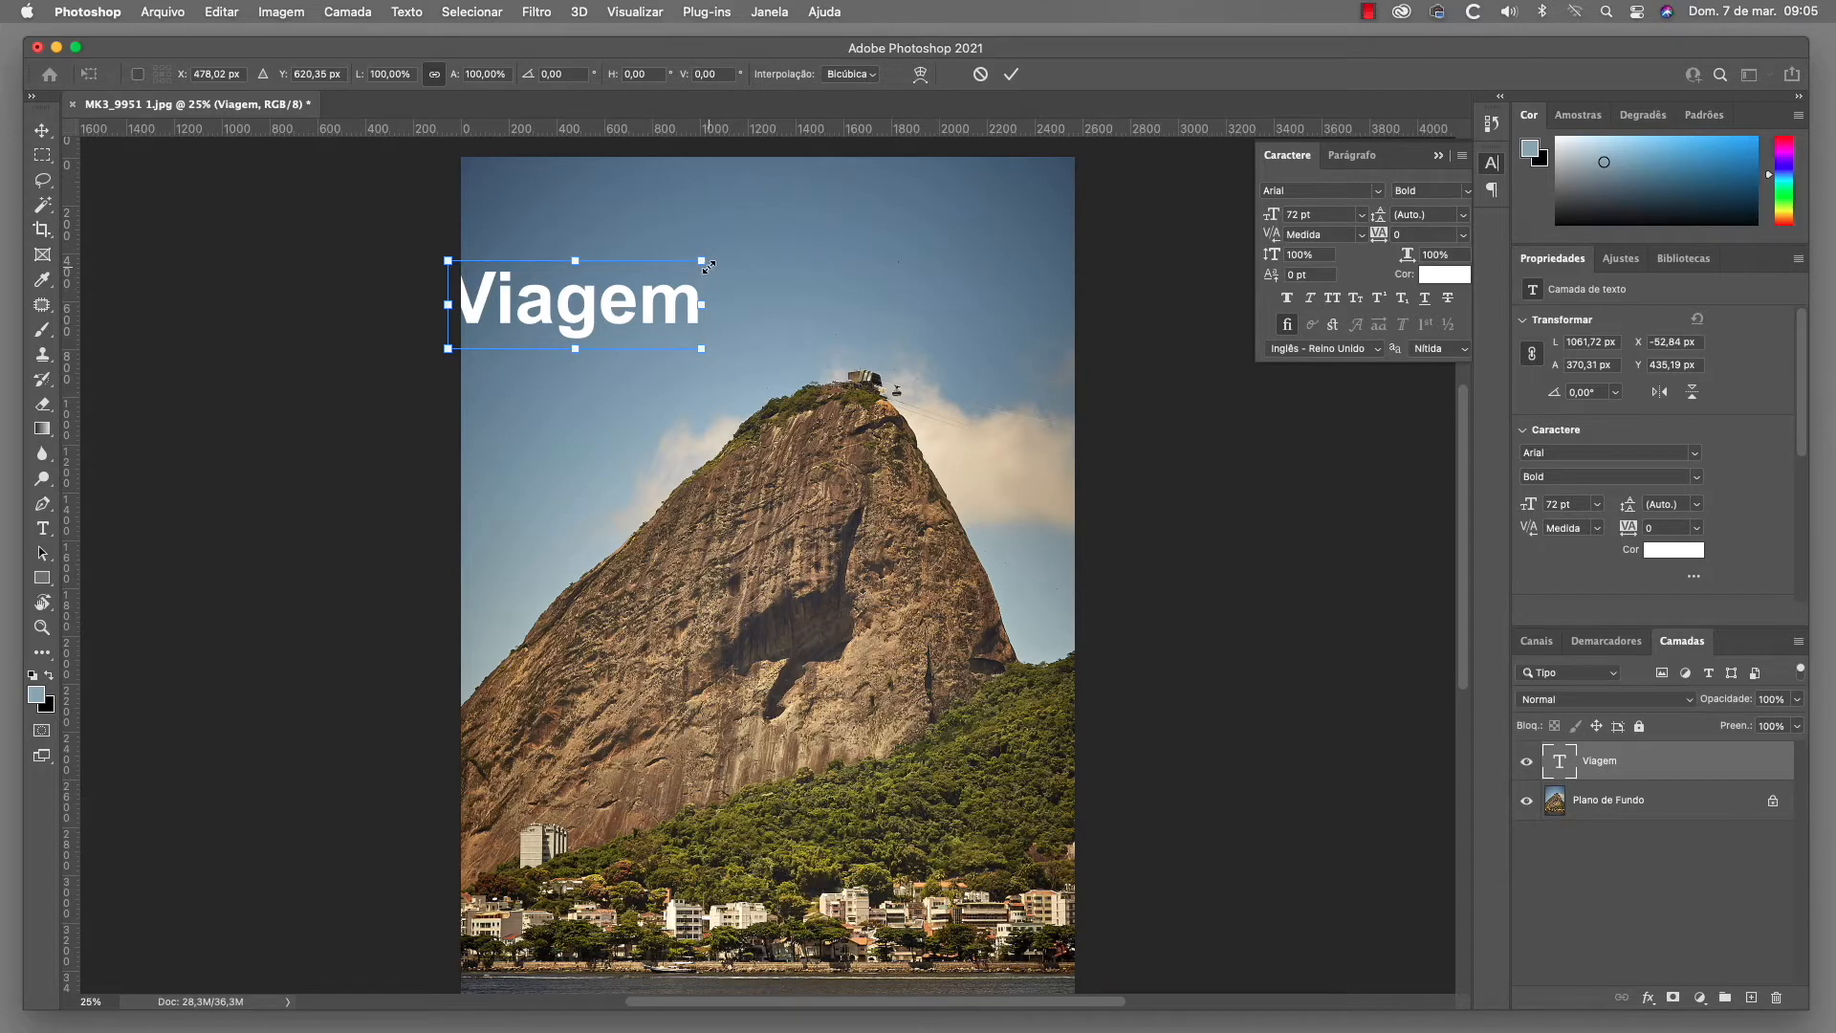
drag(703, 259, 1038, 186)
drag(928, 239, 949, 266)
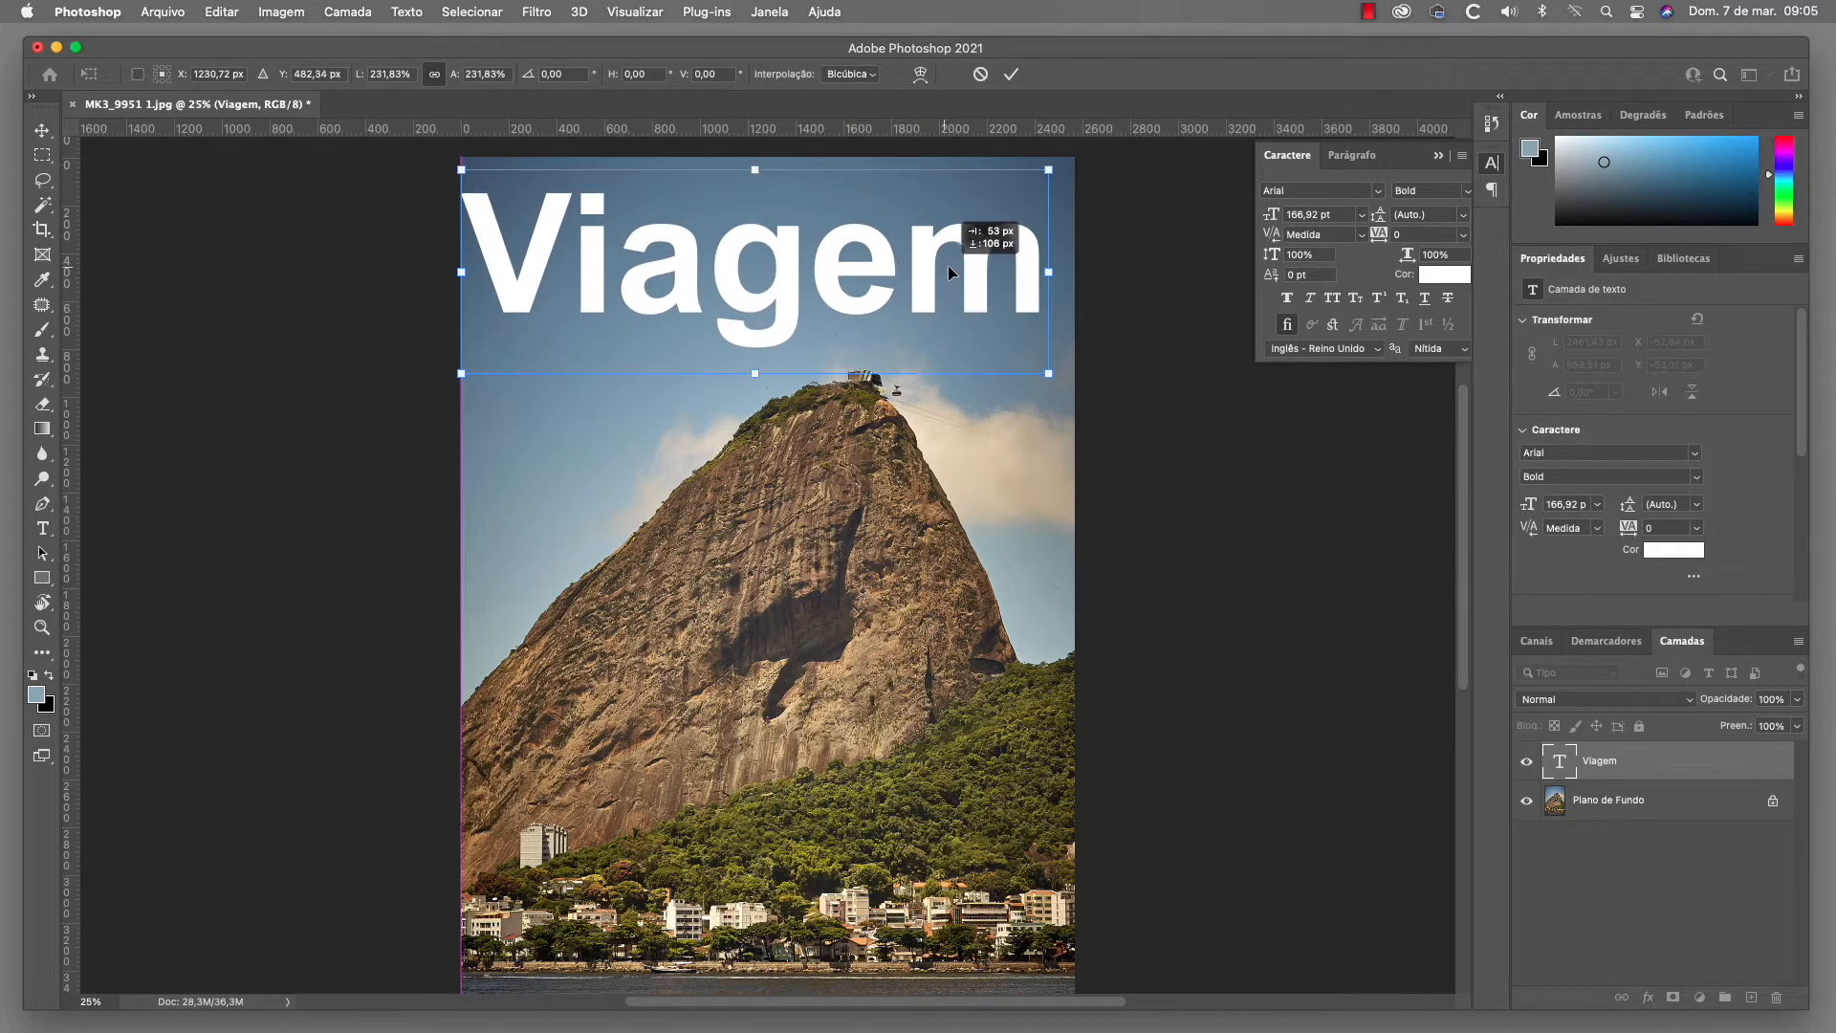
drag(1061, 167, 1064, 164)
drag(986, 225, 987, 231)
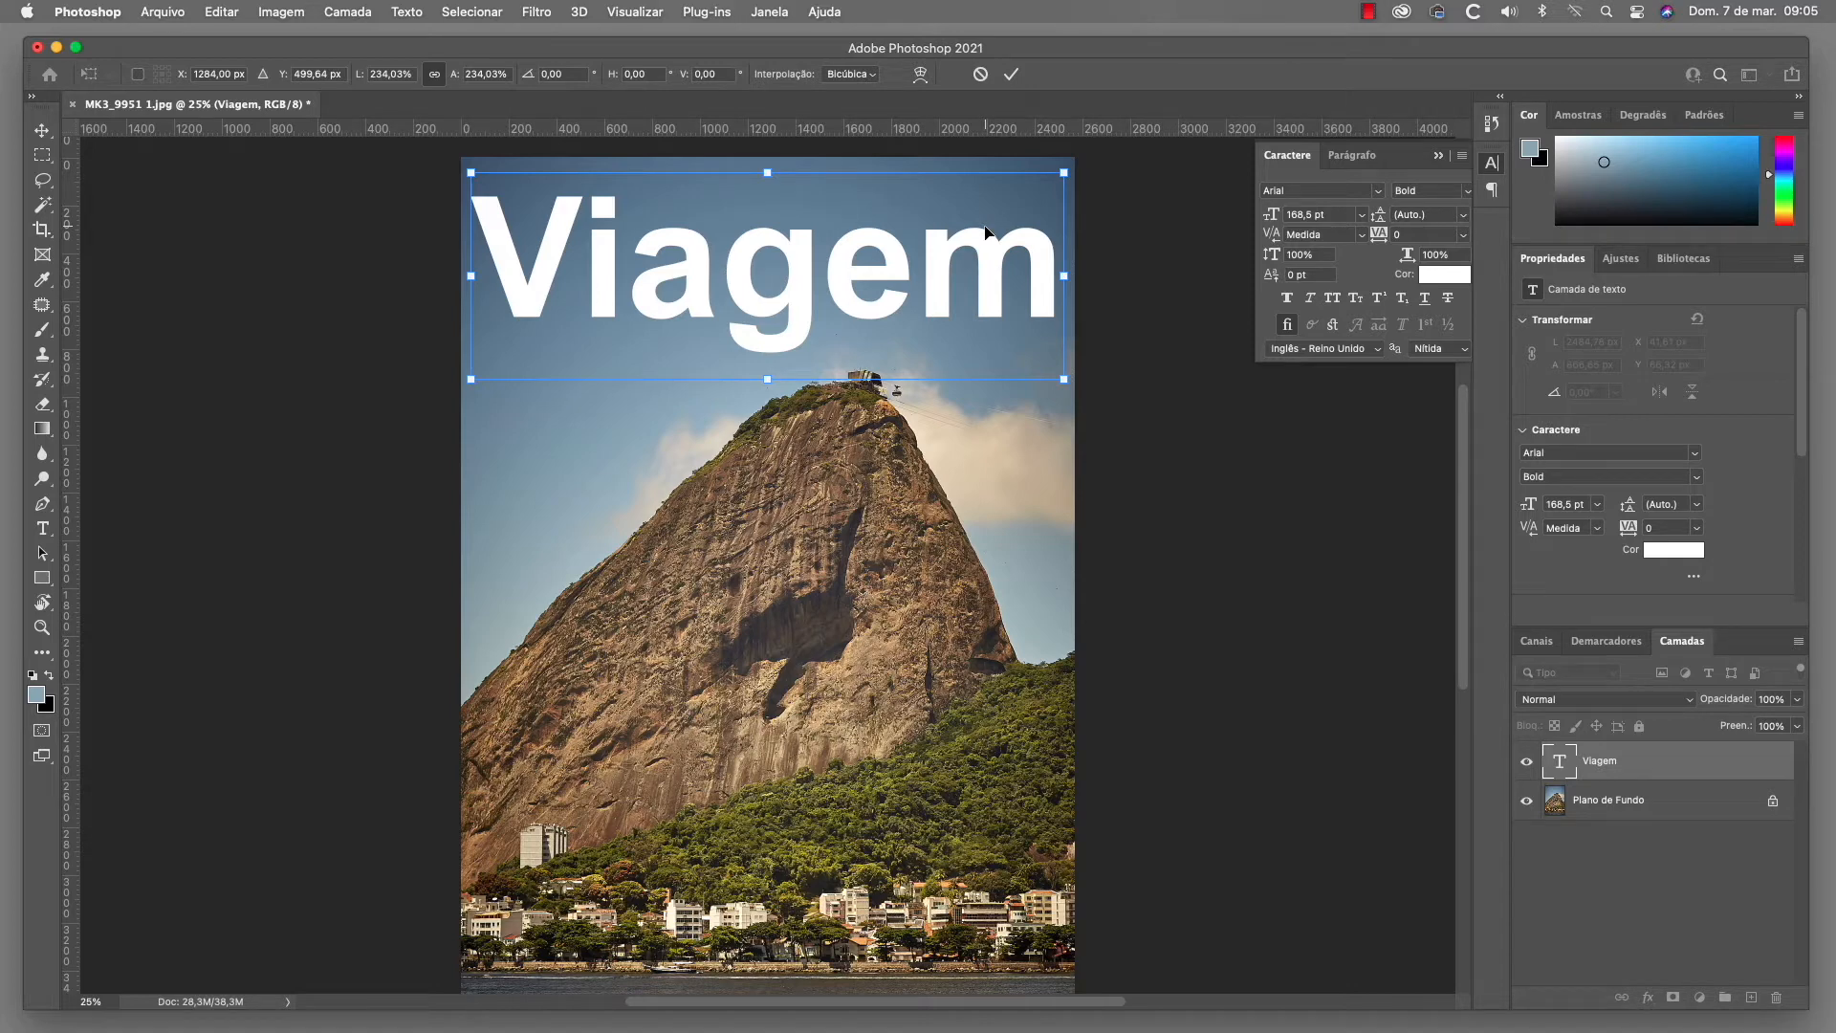
key(Return)
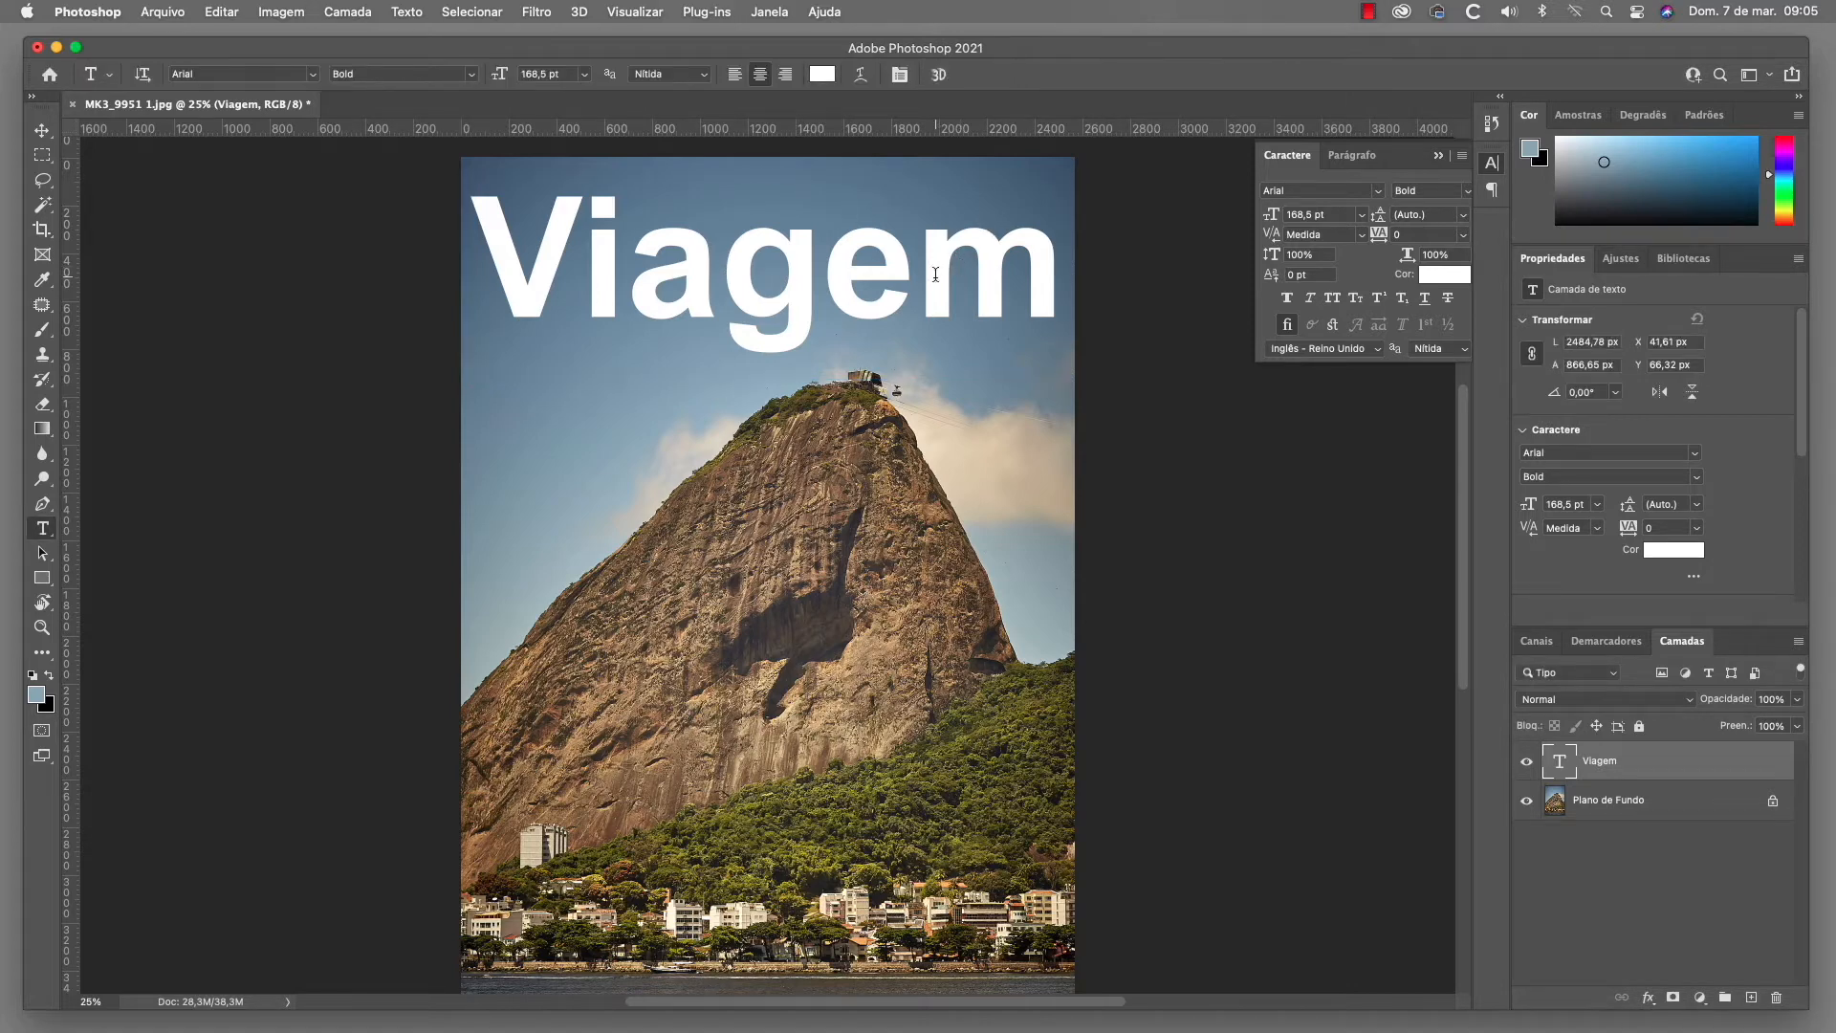
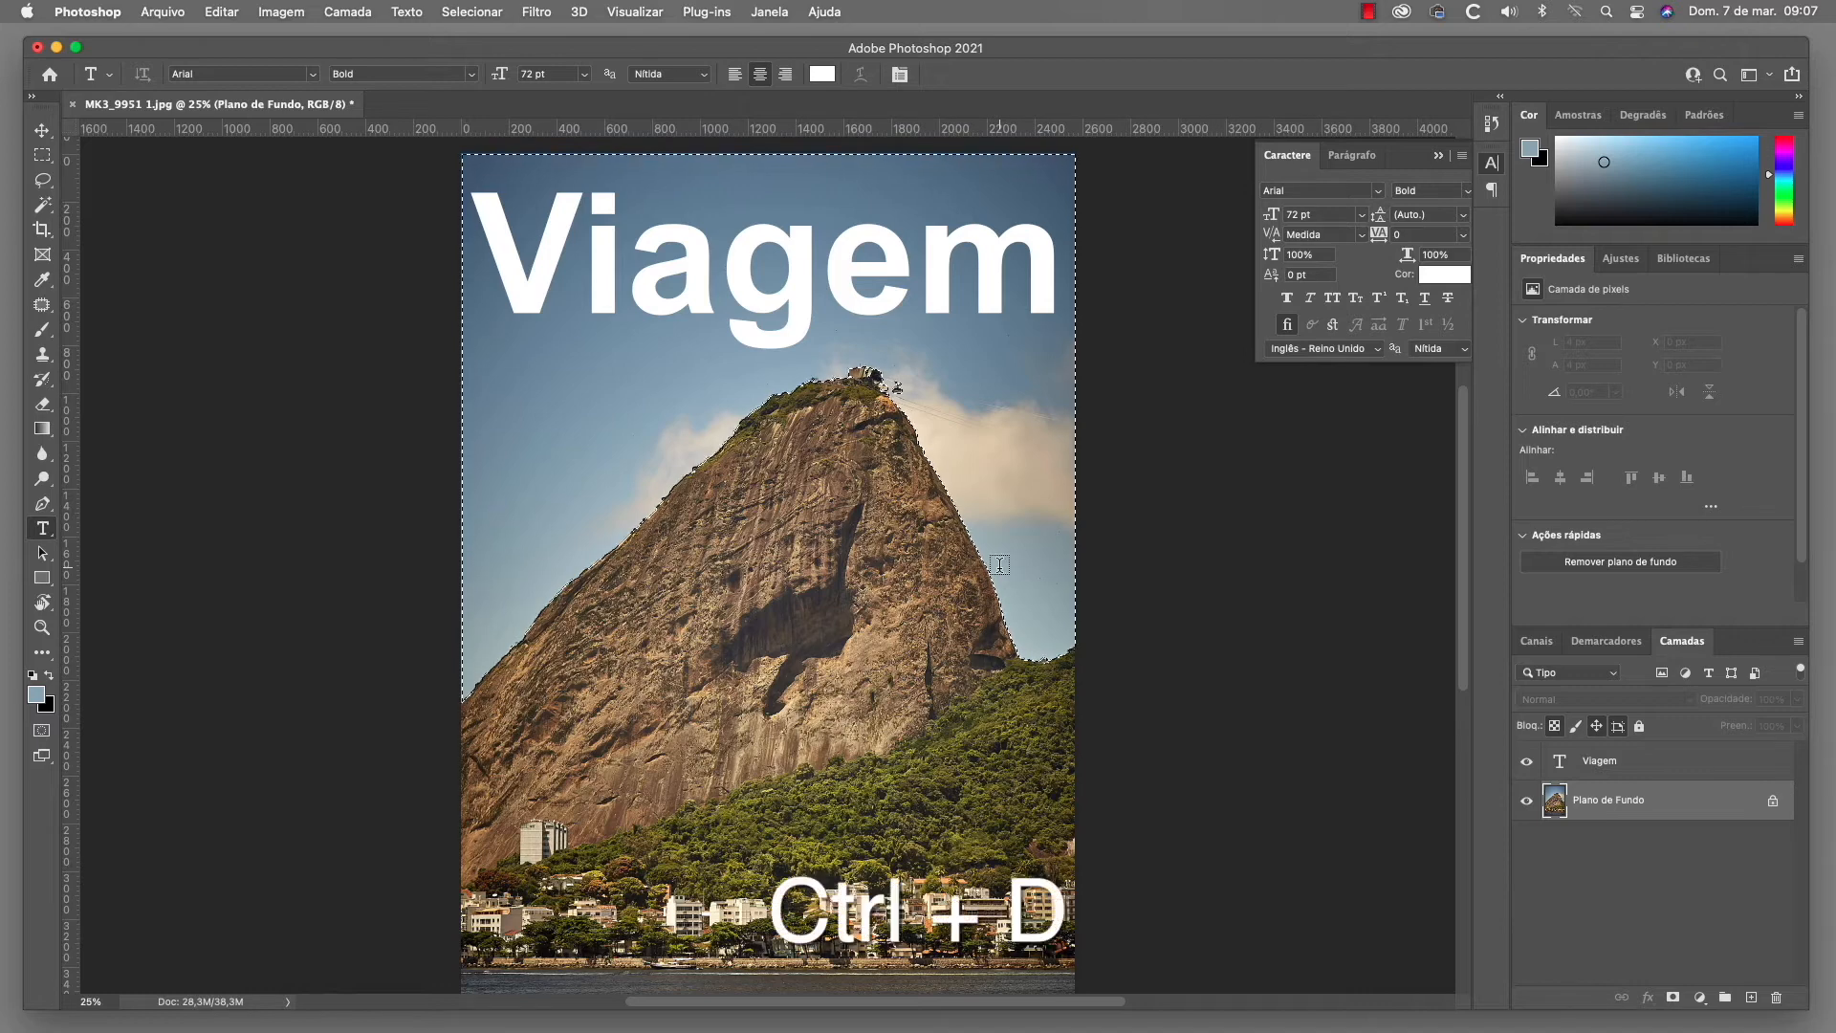
- Clear the existing selection and select the blue sky on the Plano de Fundo layer with the Magic Wand at tolerance 32
key(ctrl+d)
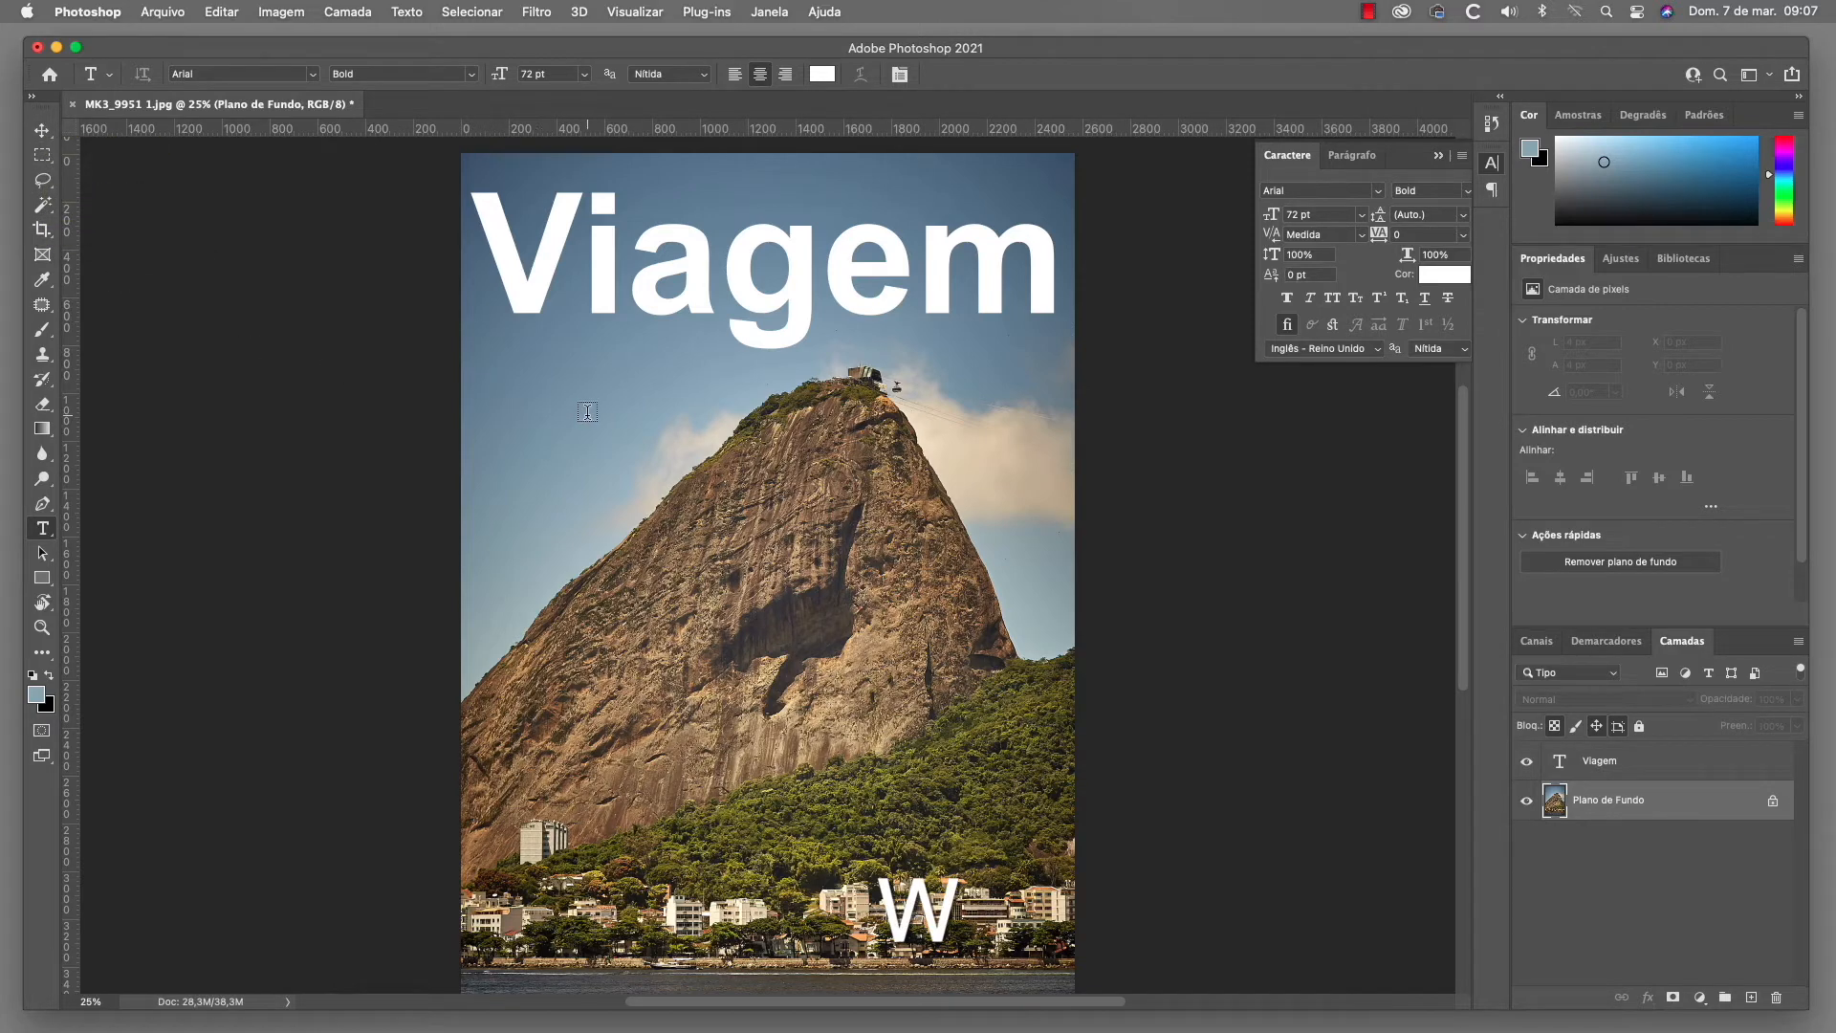
click(46, 209)
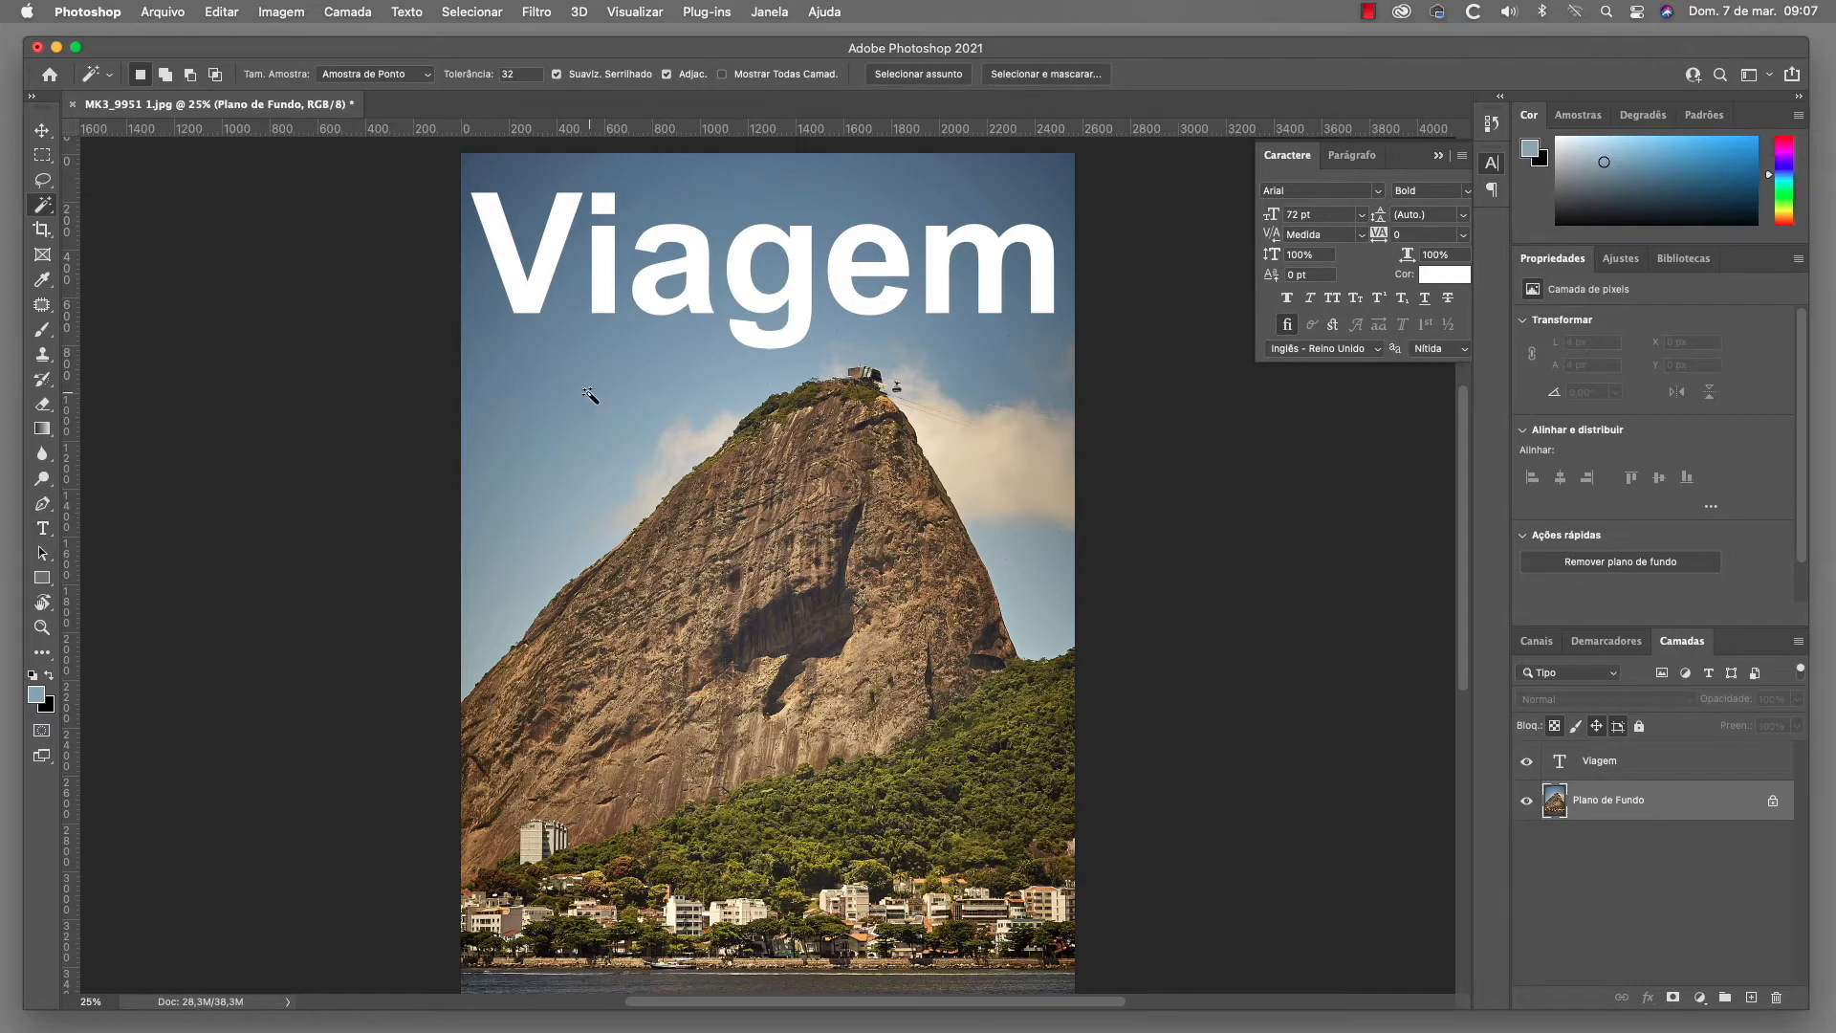
click(638, 378)
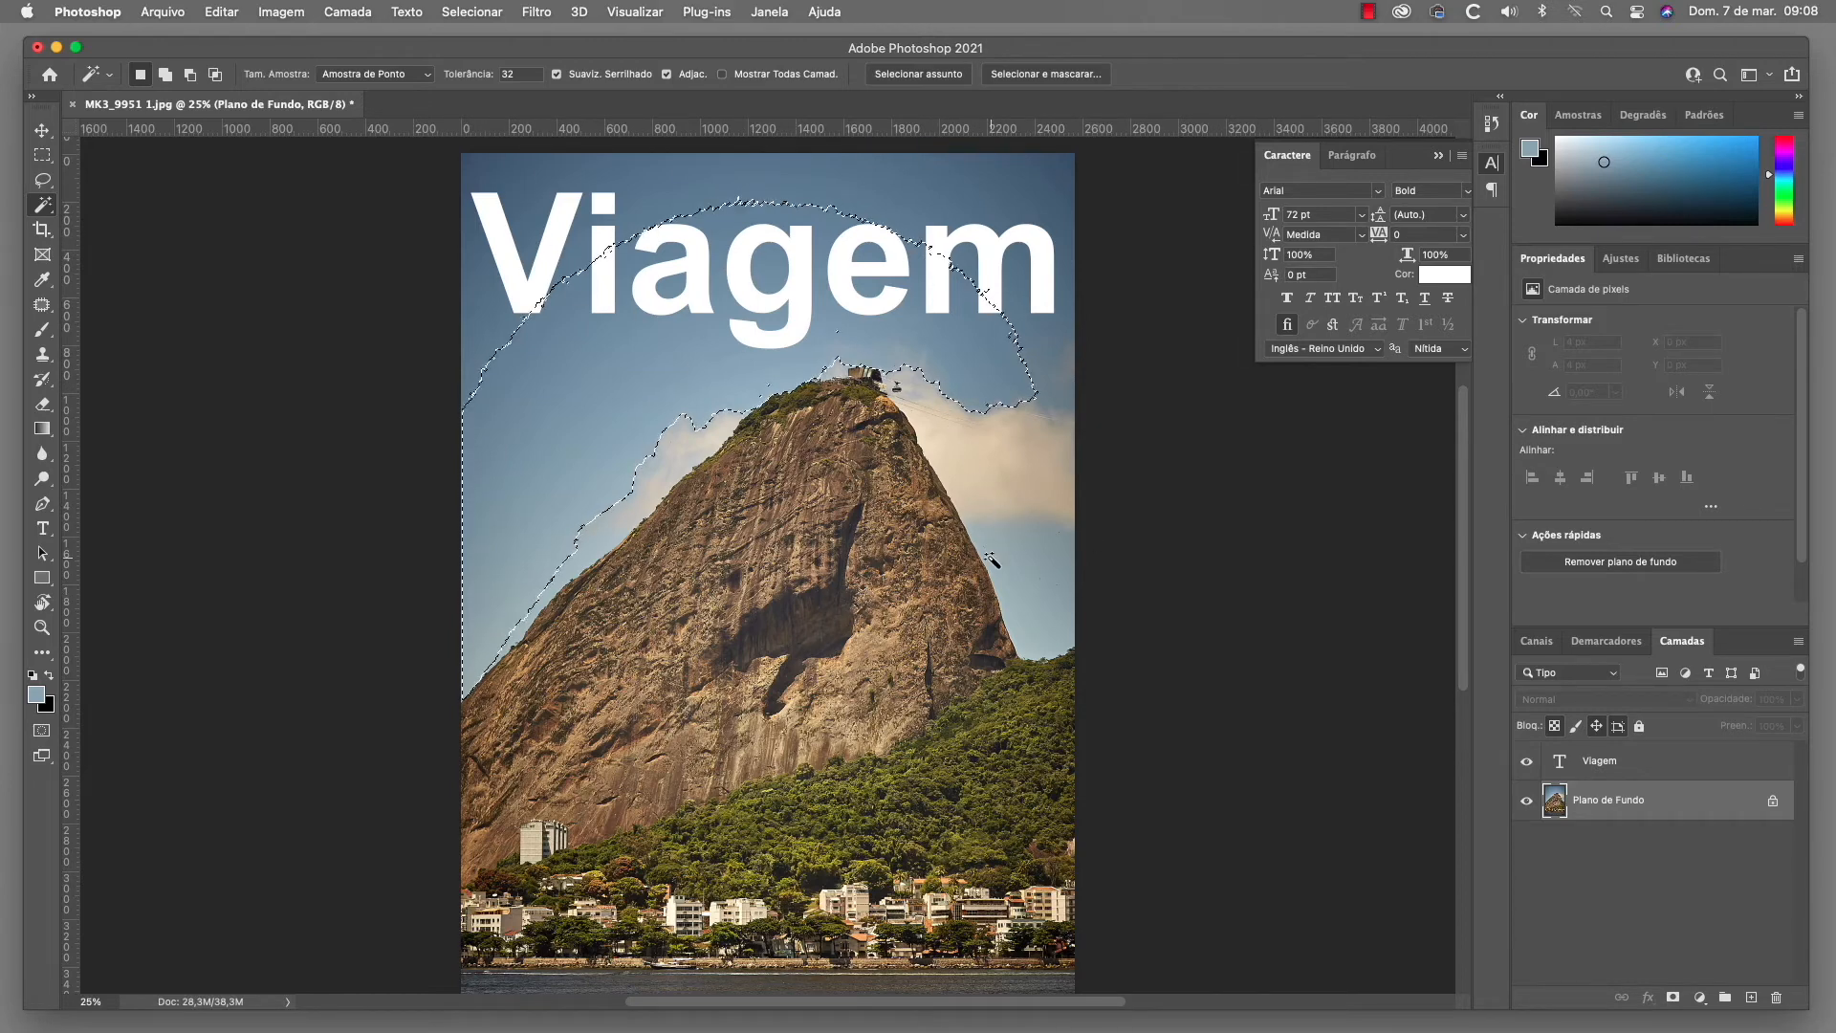
key(shift)
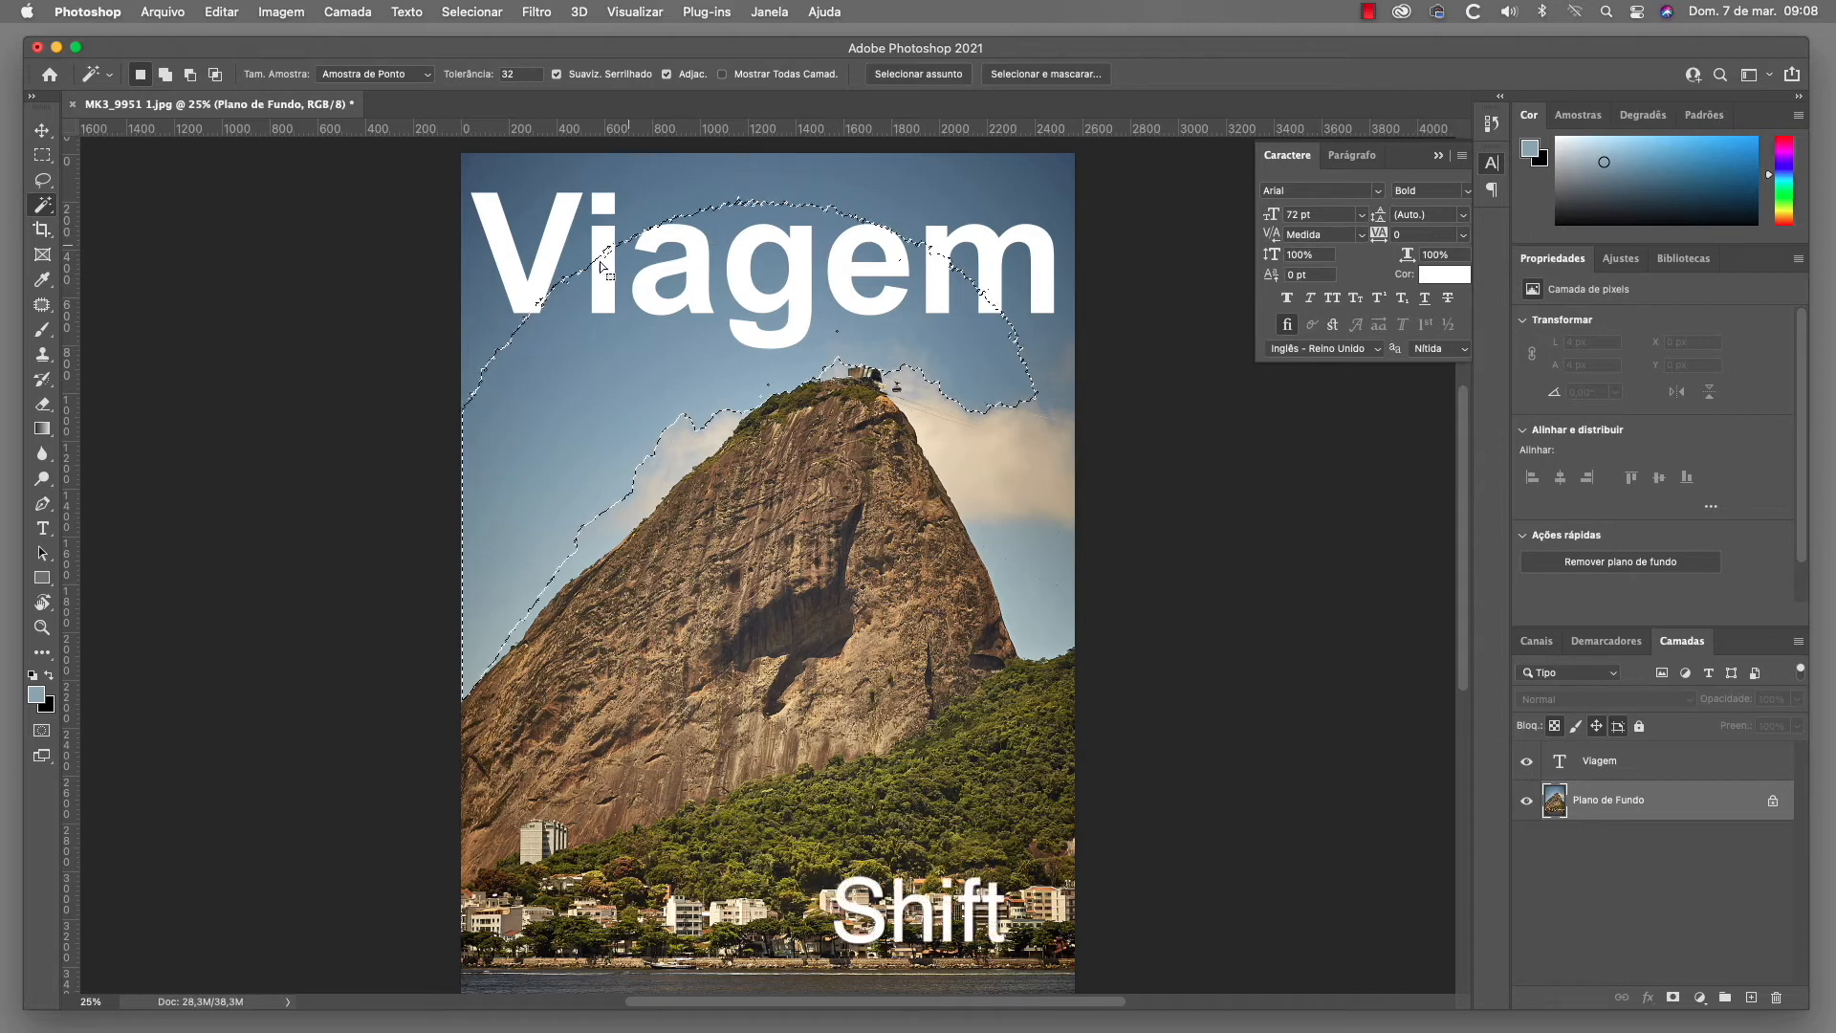
shift+click(483, 167)
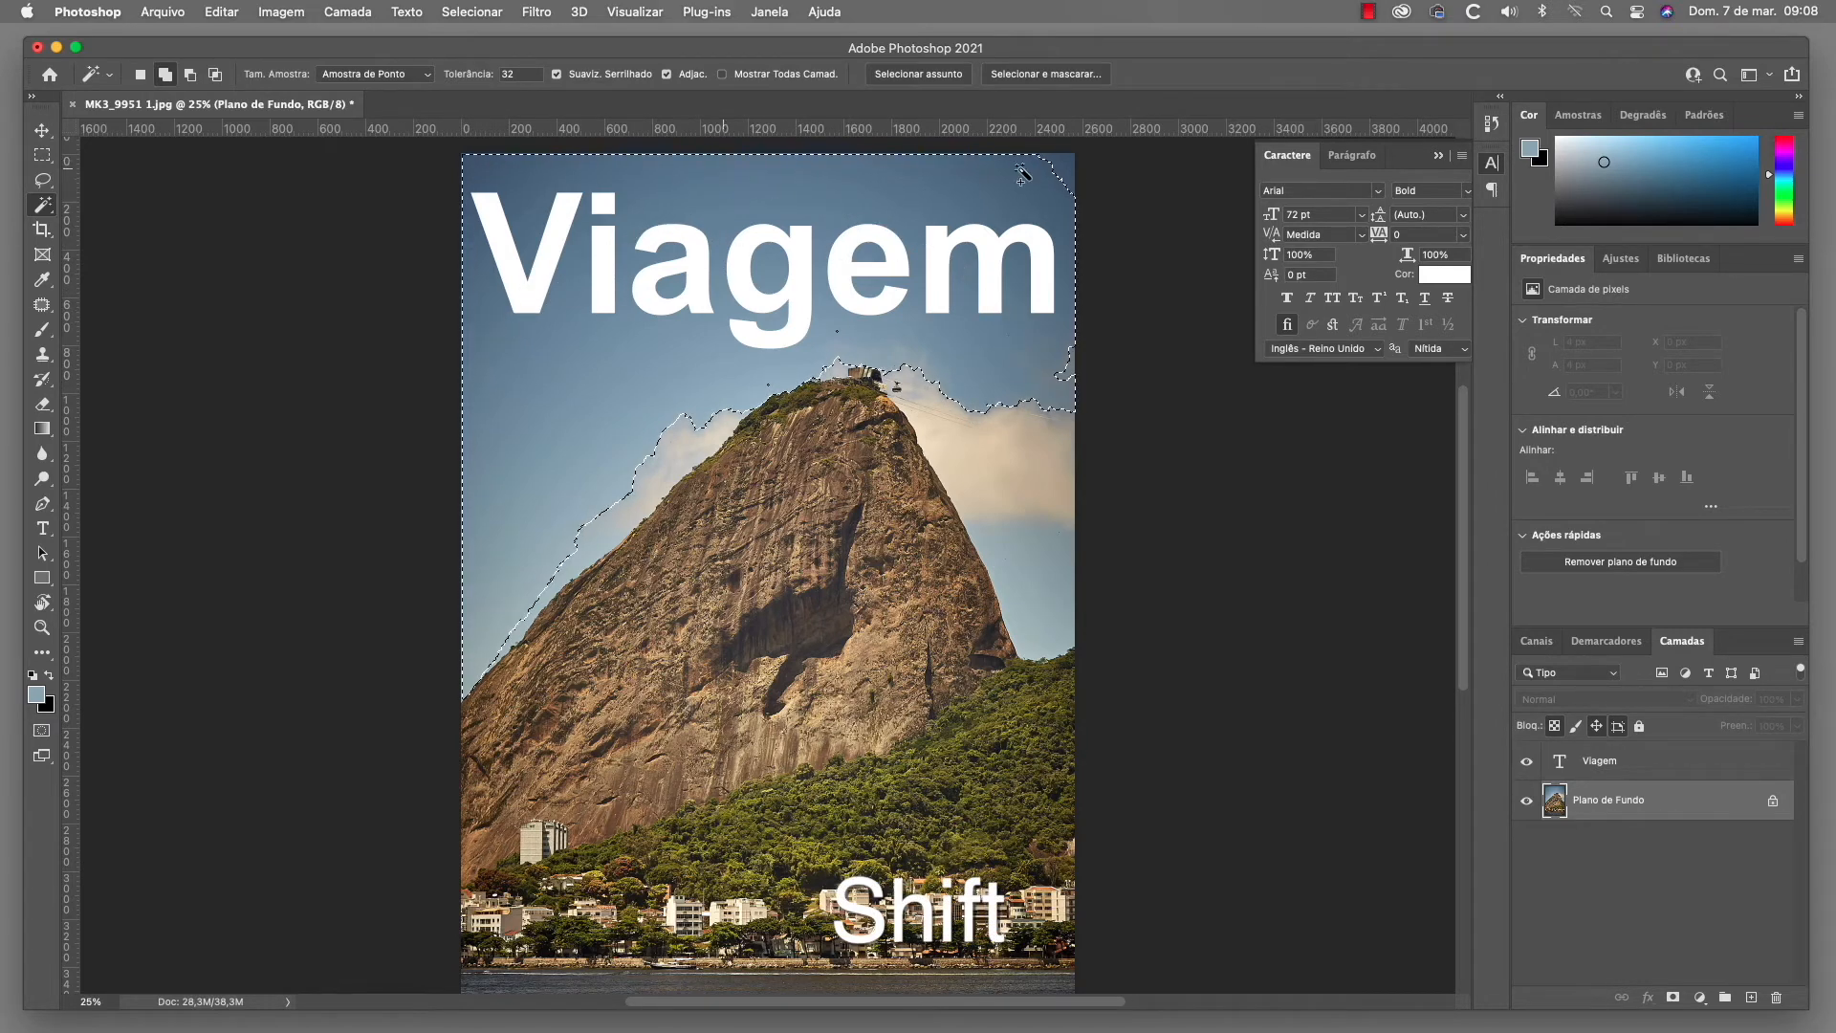
shift+click(1067, 174)
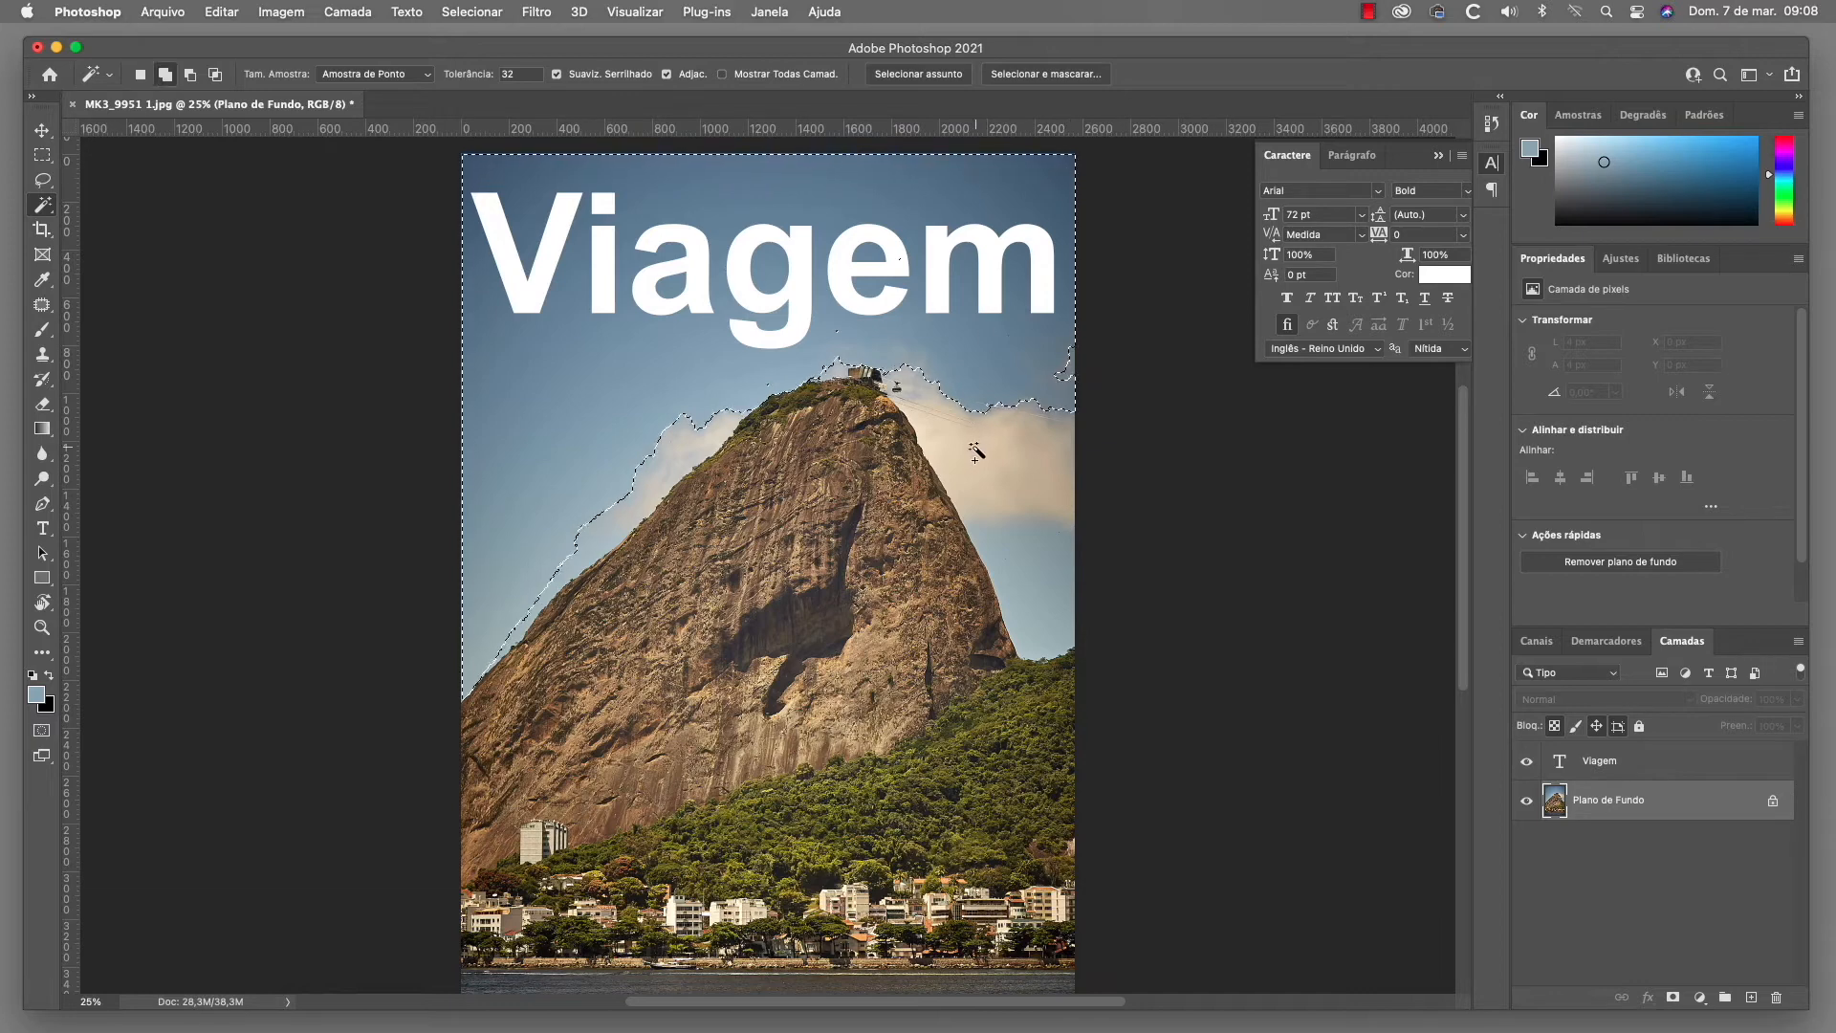
- Add the clouds and the remaining sky along both sides of the mountain to the selection
shift+click(1030, 449)
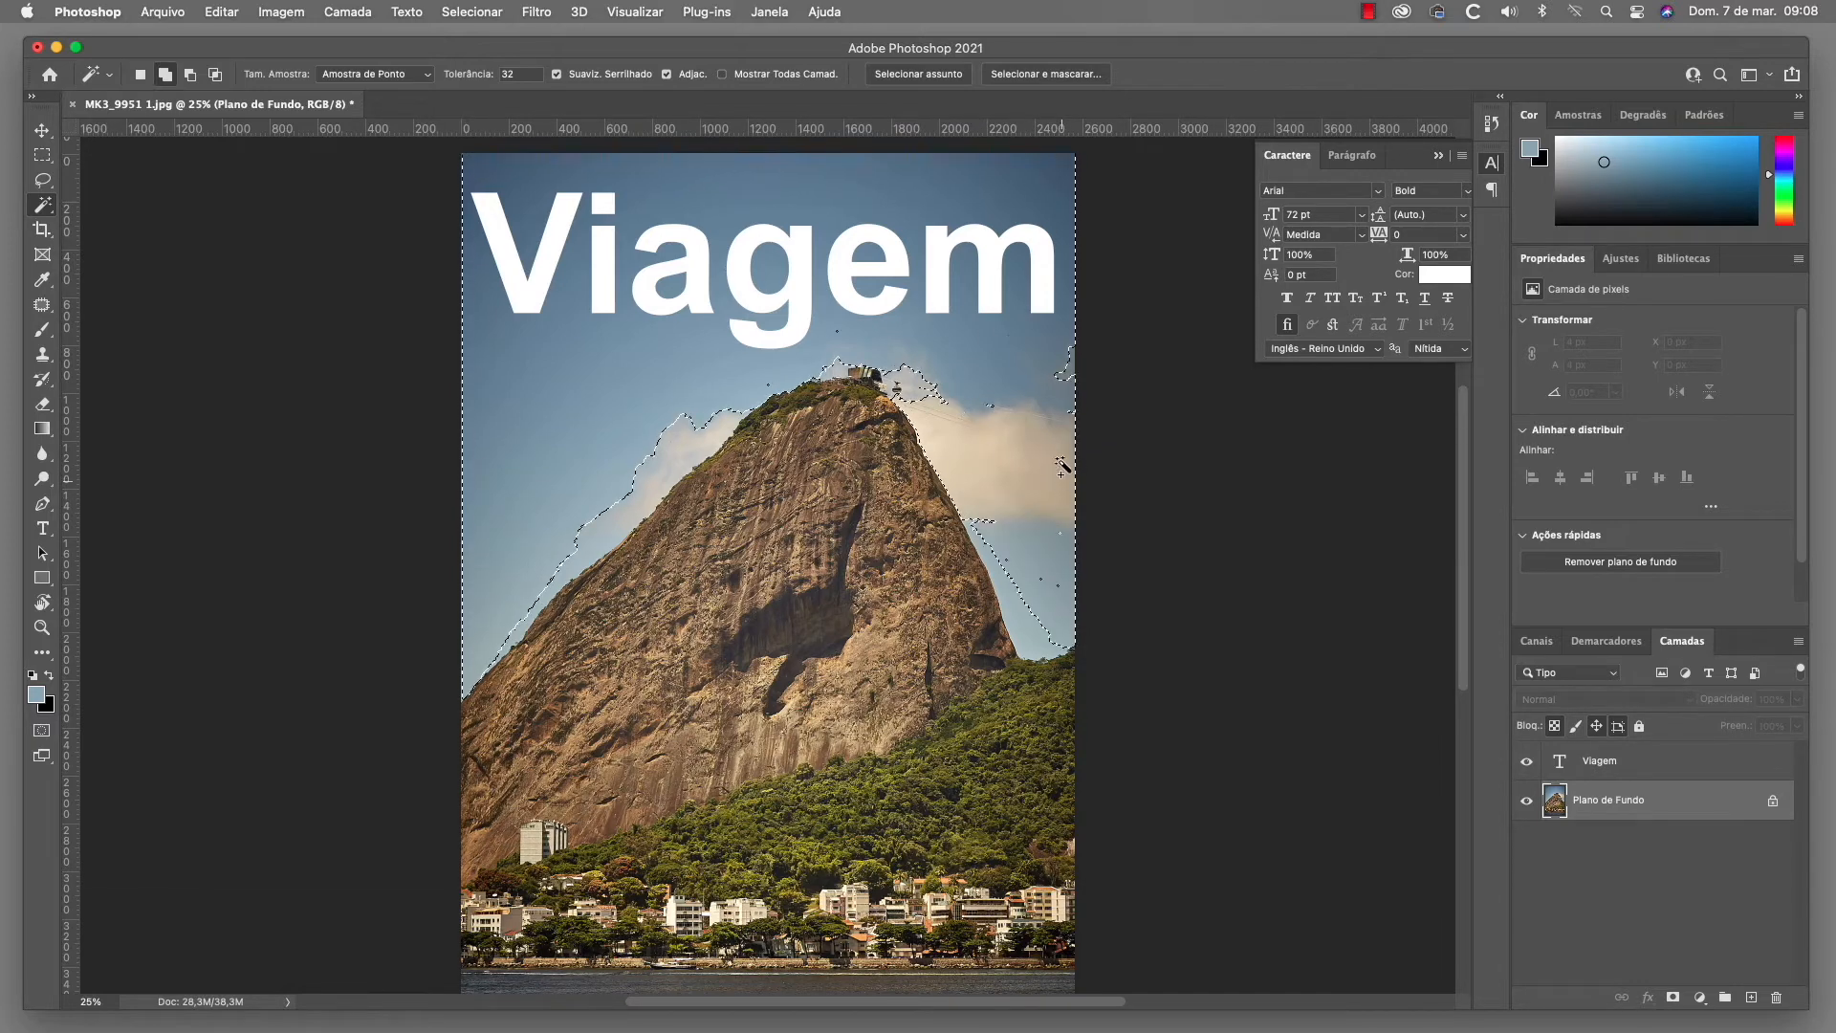
shift+click(1033, 404)
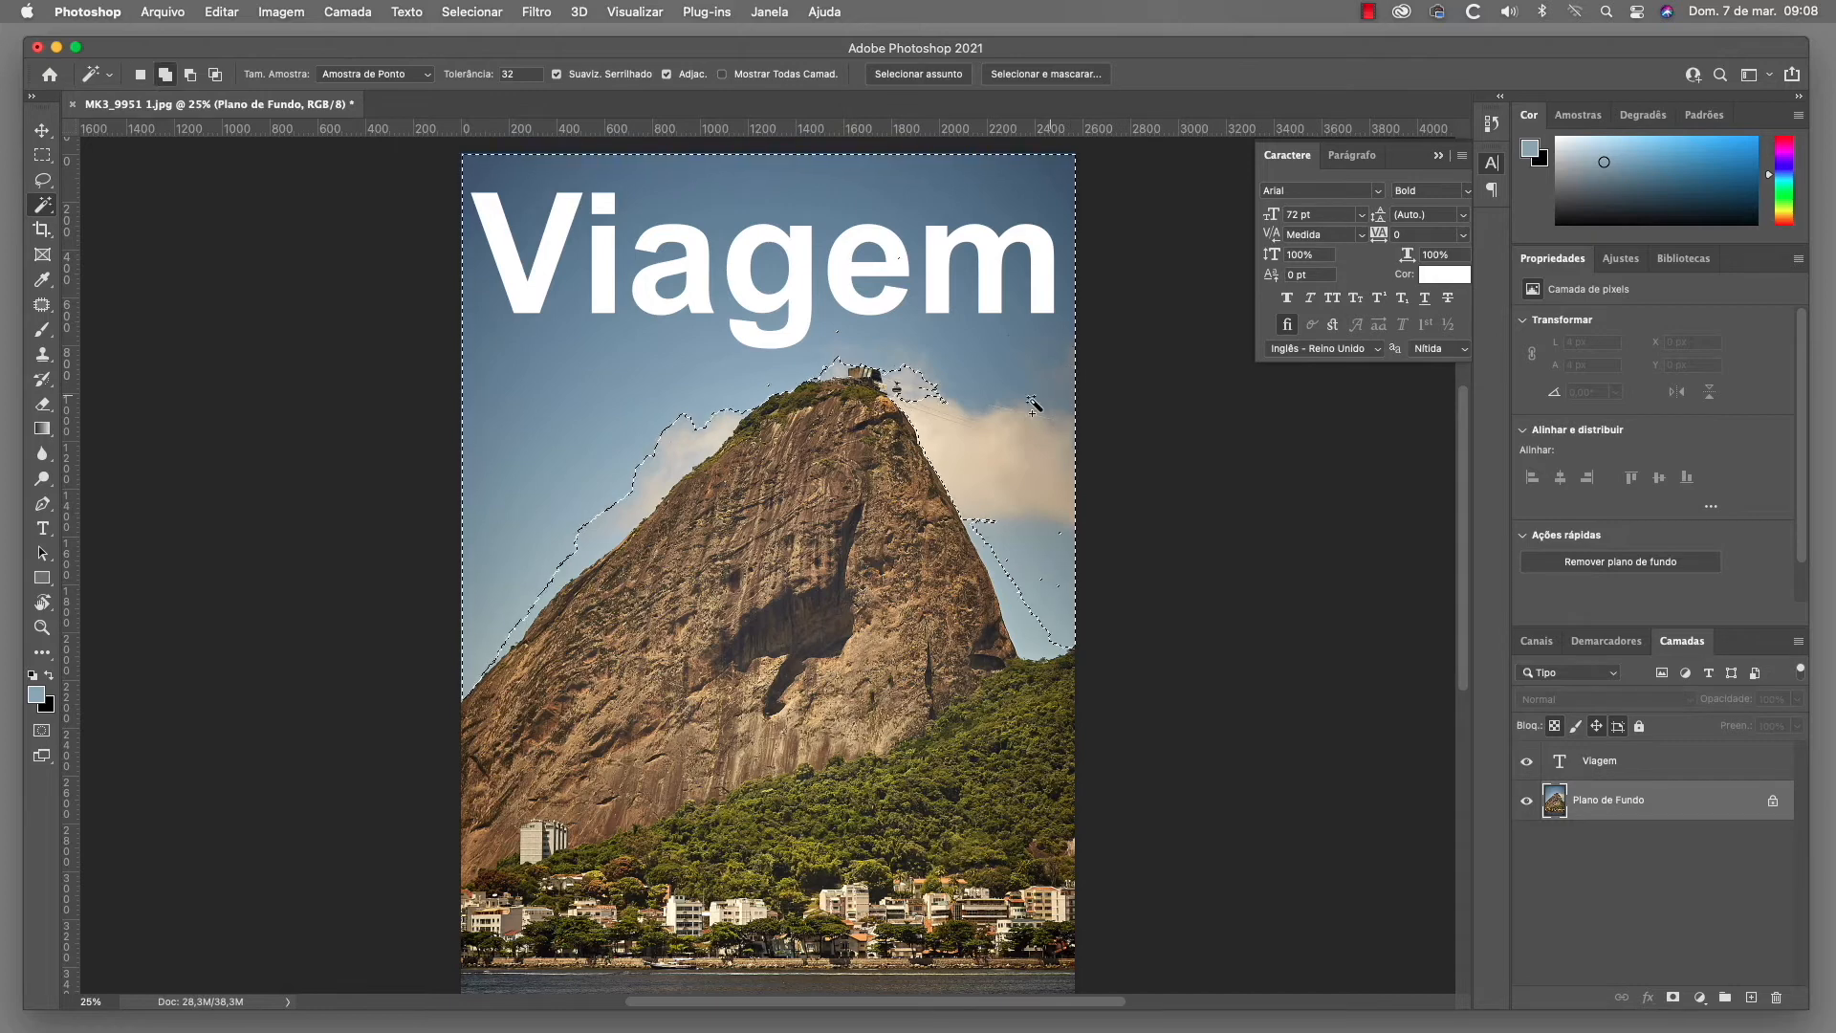
shift+click(920, 385)
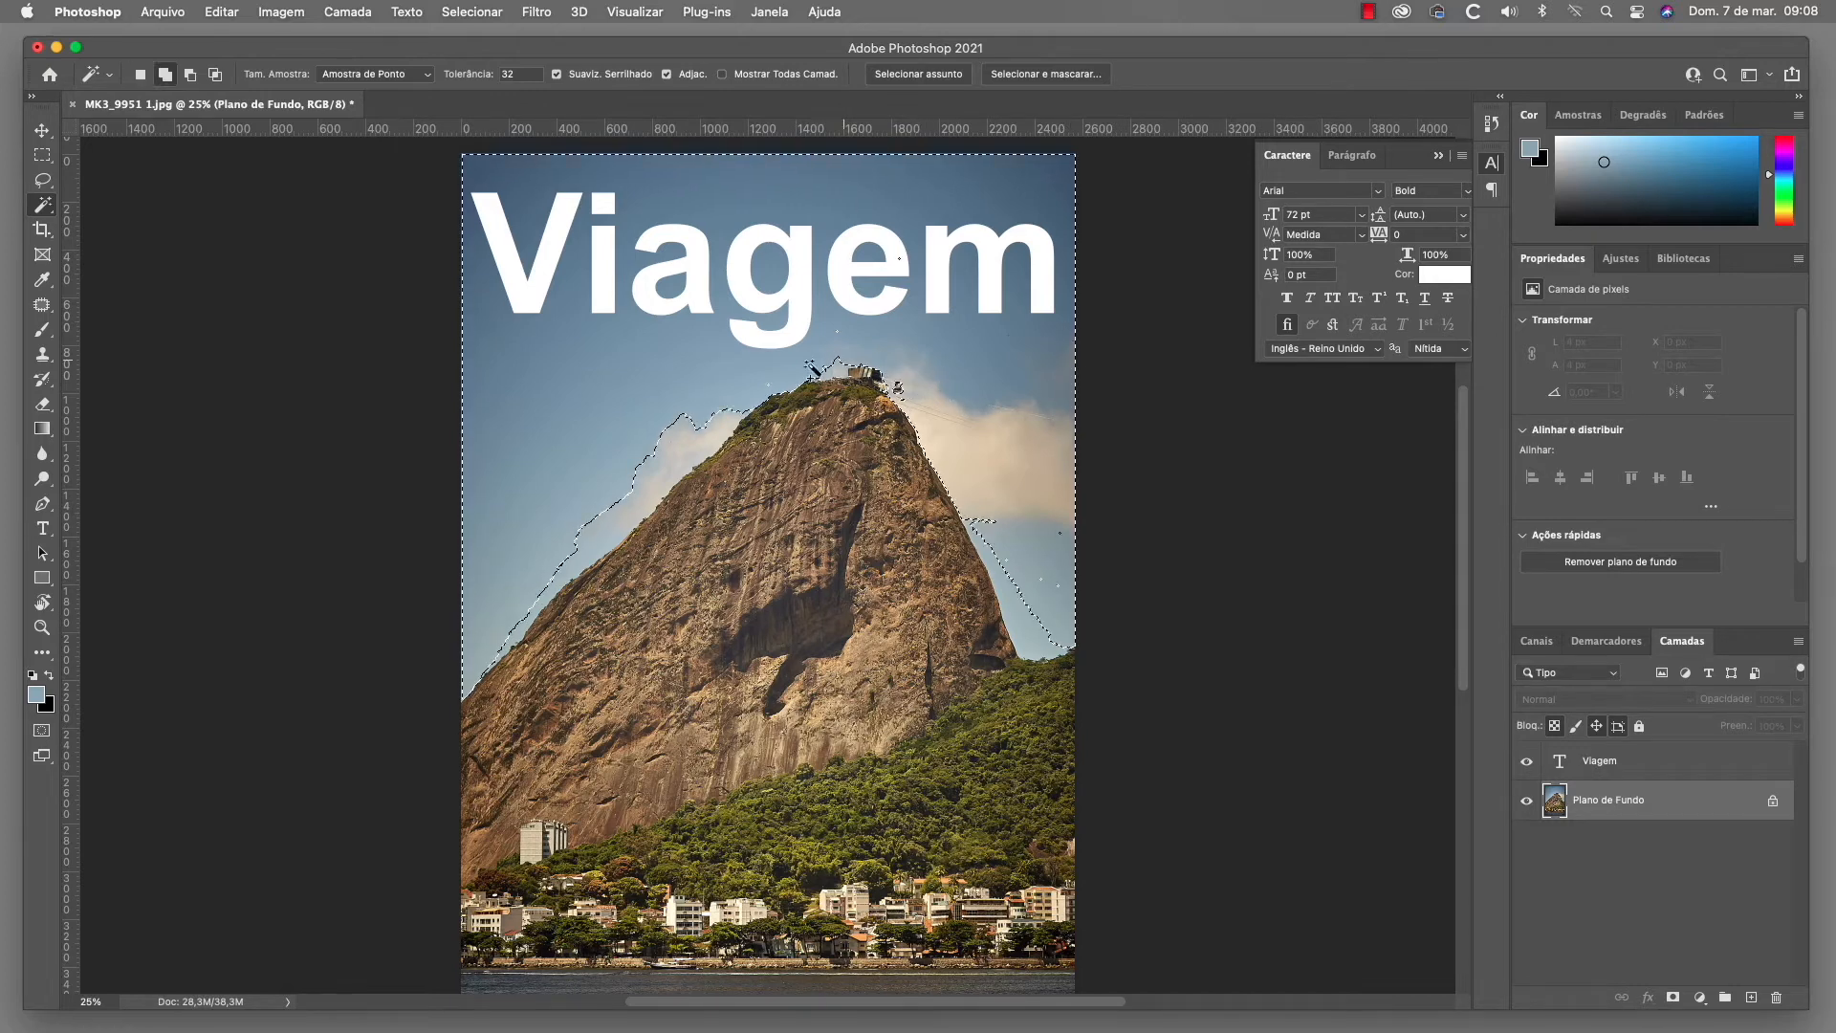
shift+click(684, 443)
shift+click(839, 371)
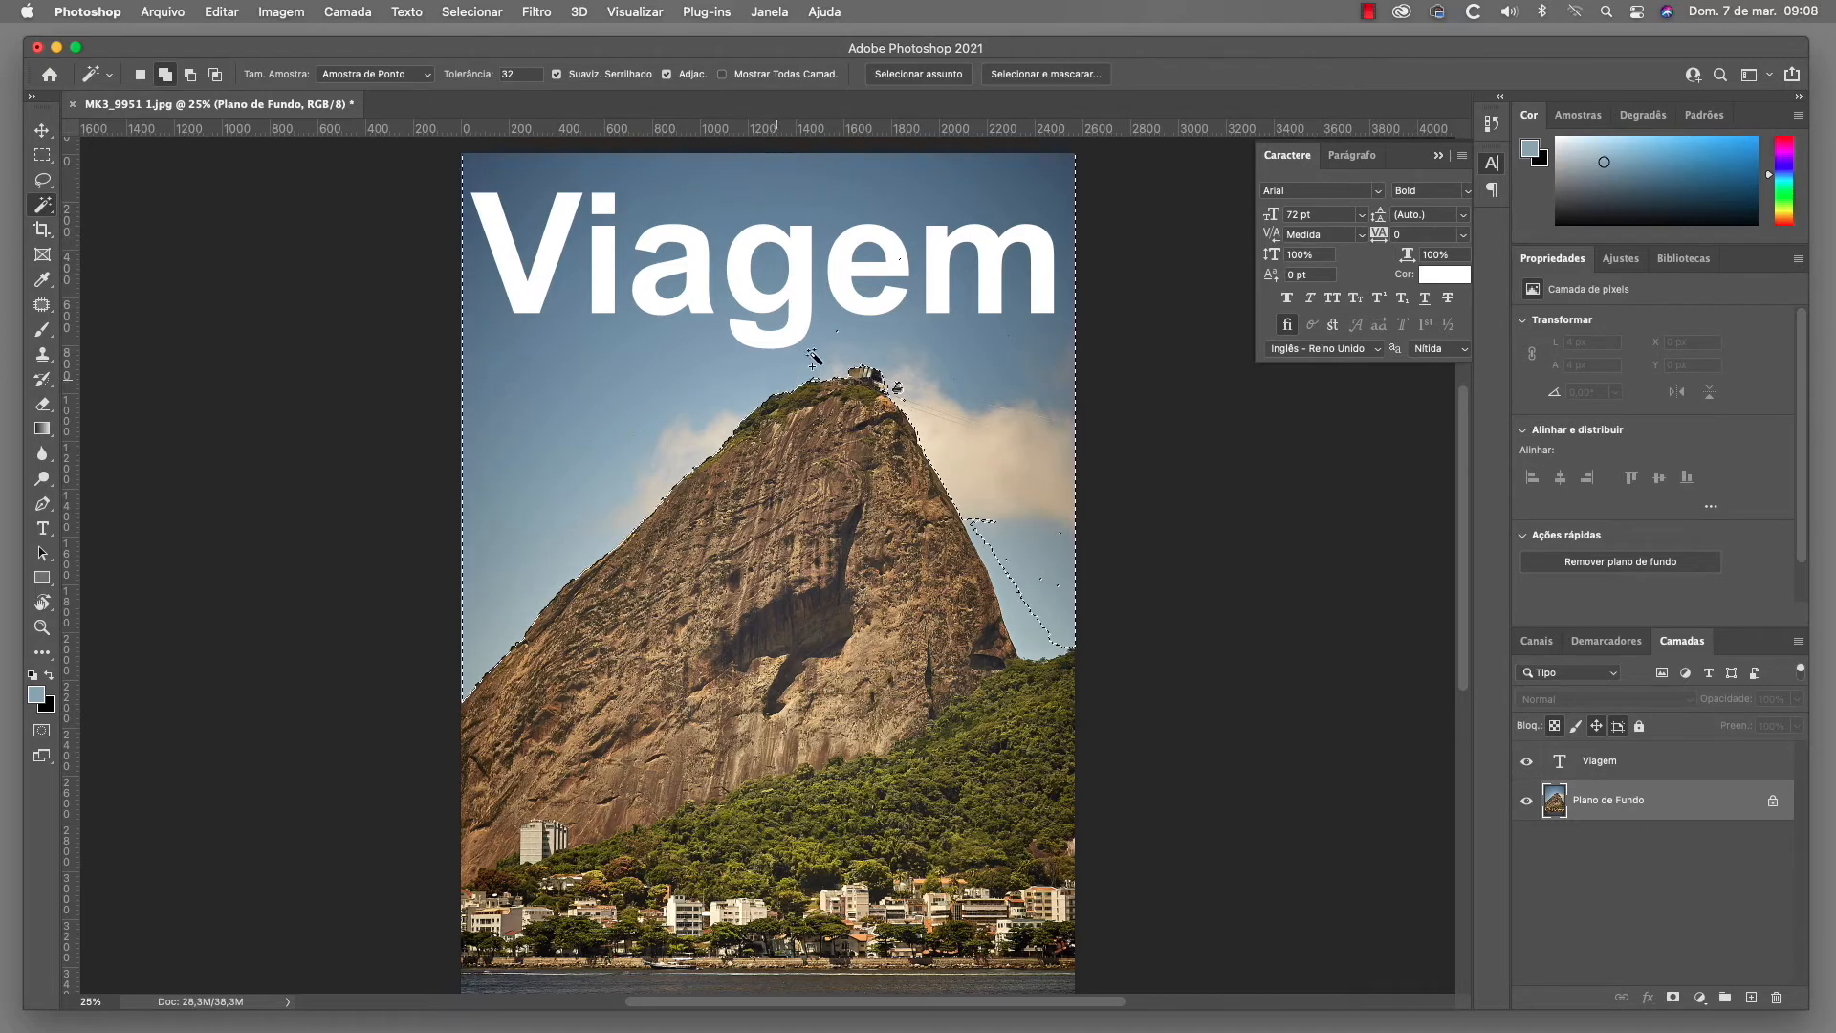
shift+click(1017, 603)
shift+click(986, 525)
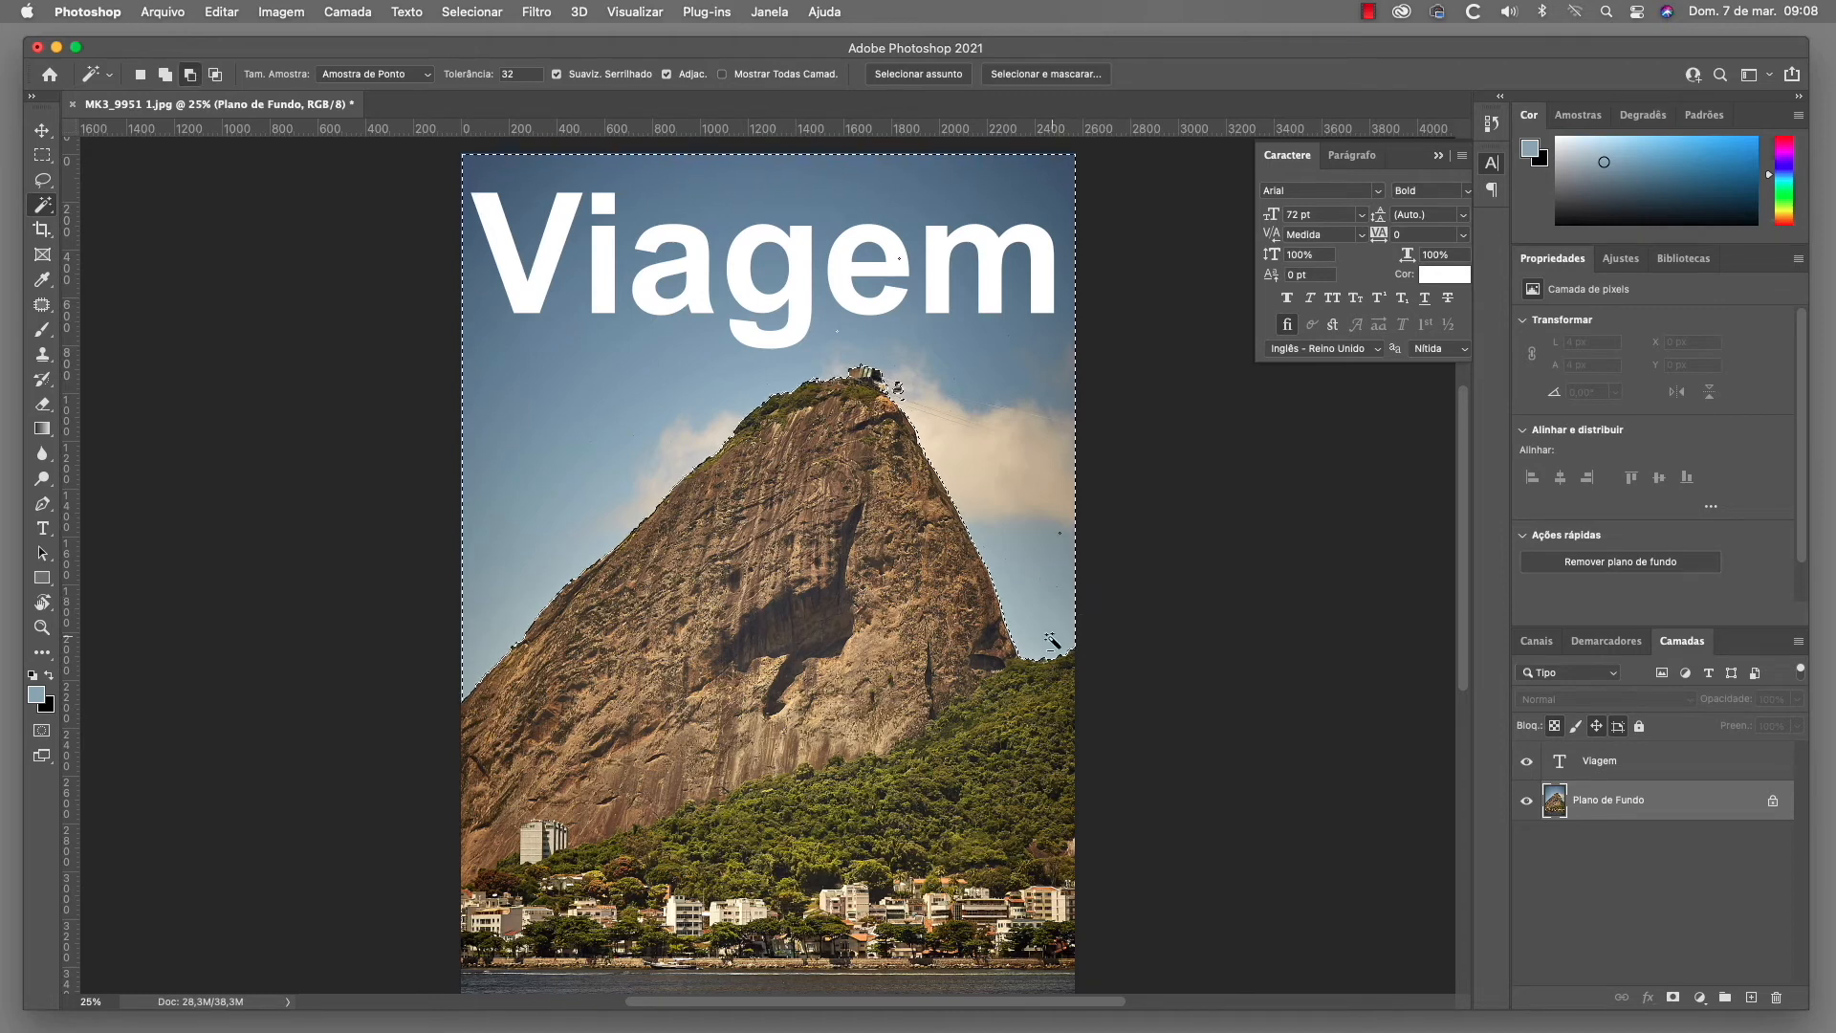
- Subtract the sky patch beside the mountain's lower right slope from the selection and add it back
key(alt)
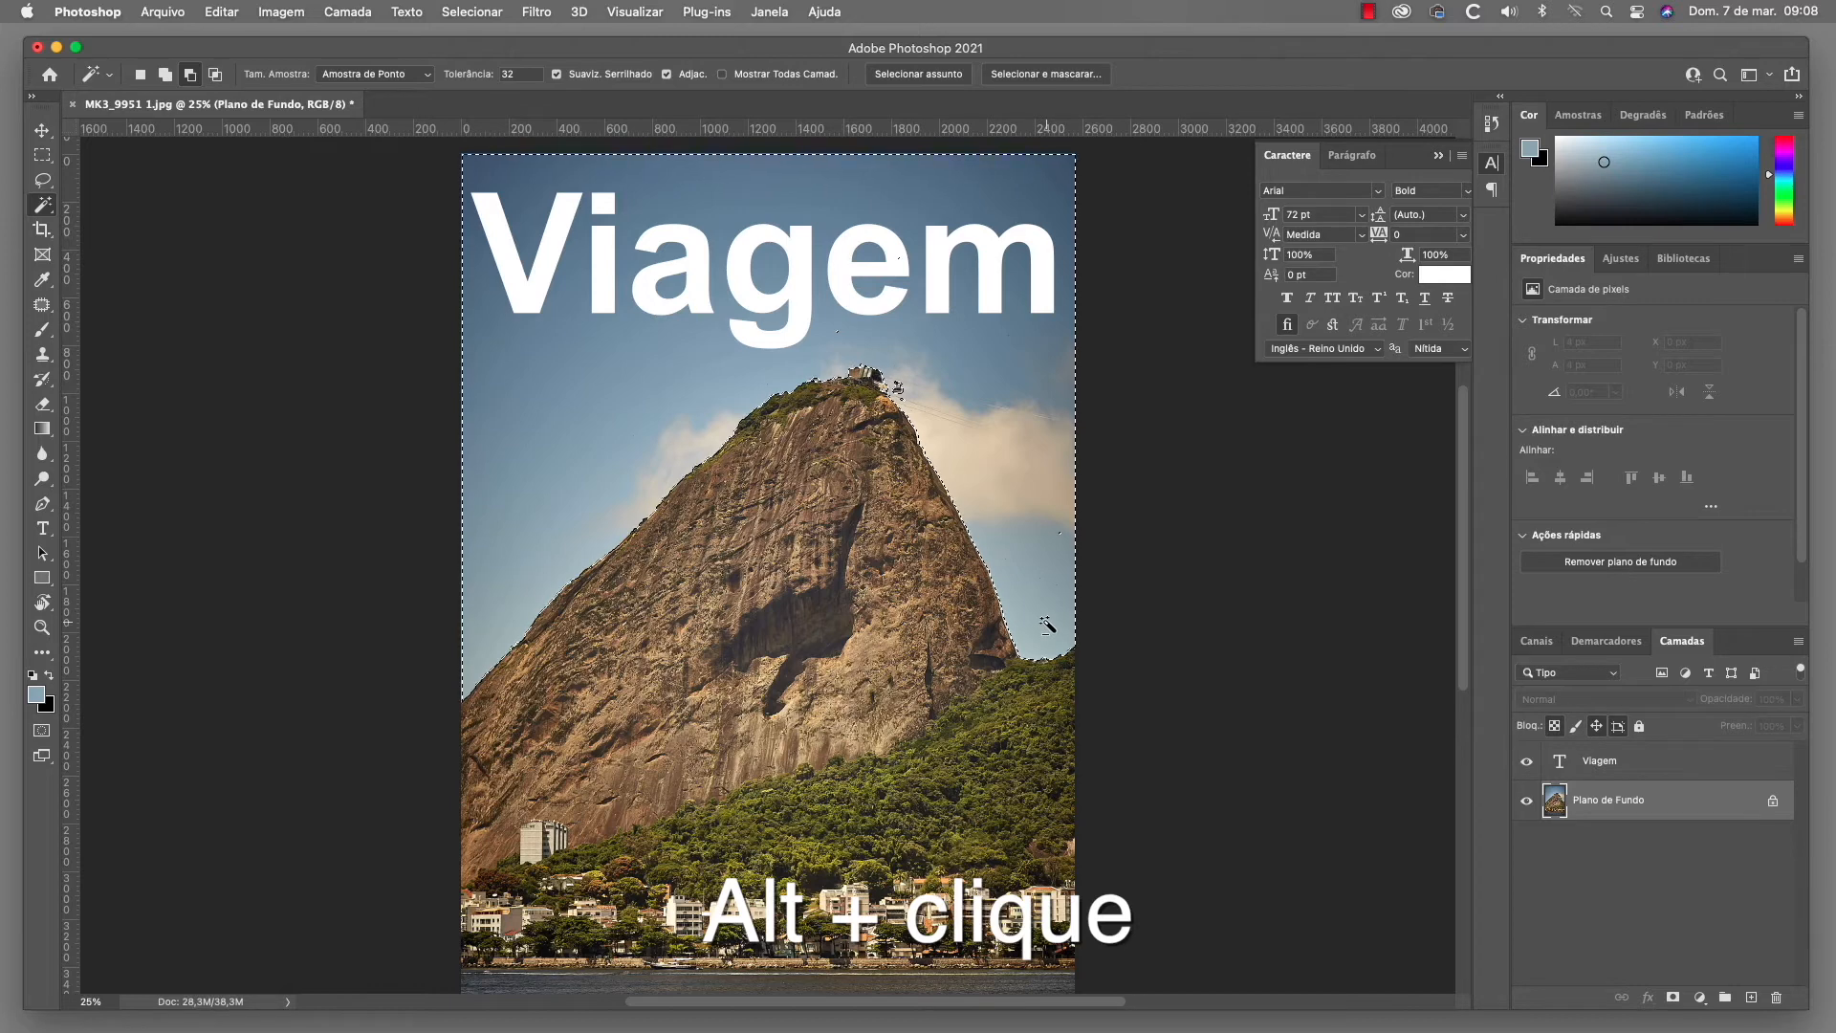
alt+click(1045, 624)
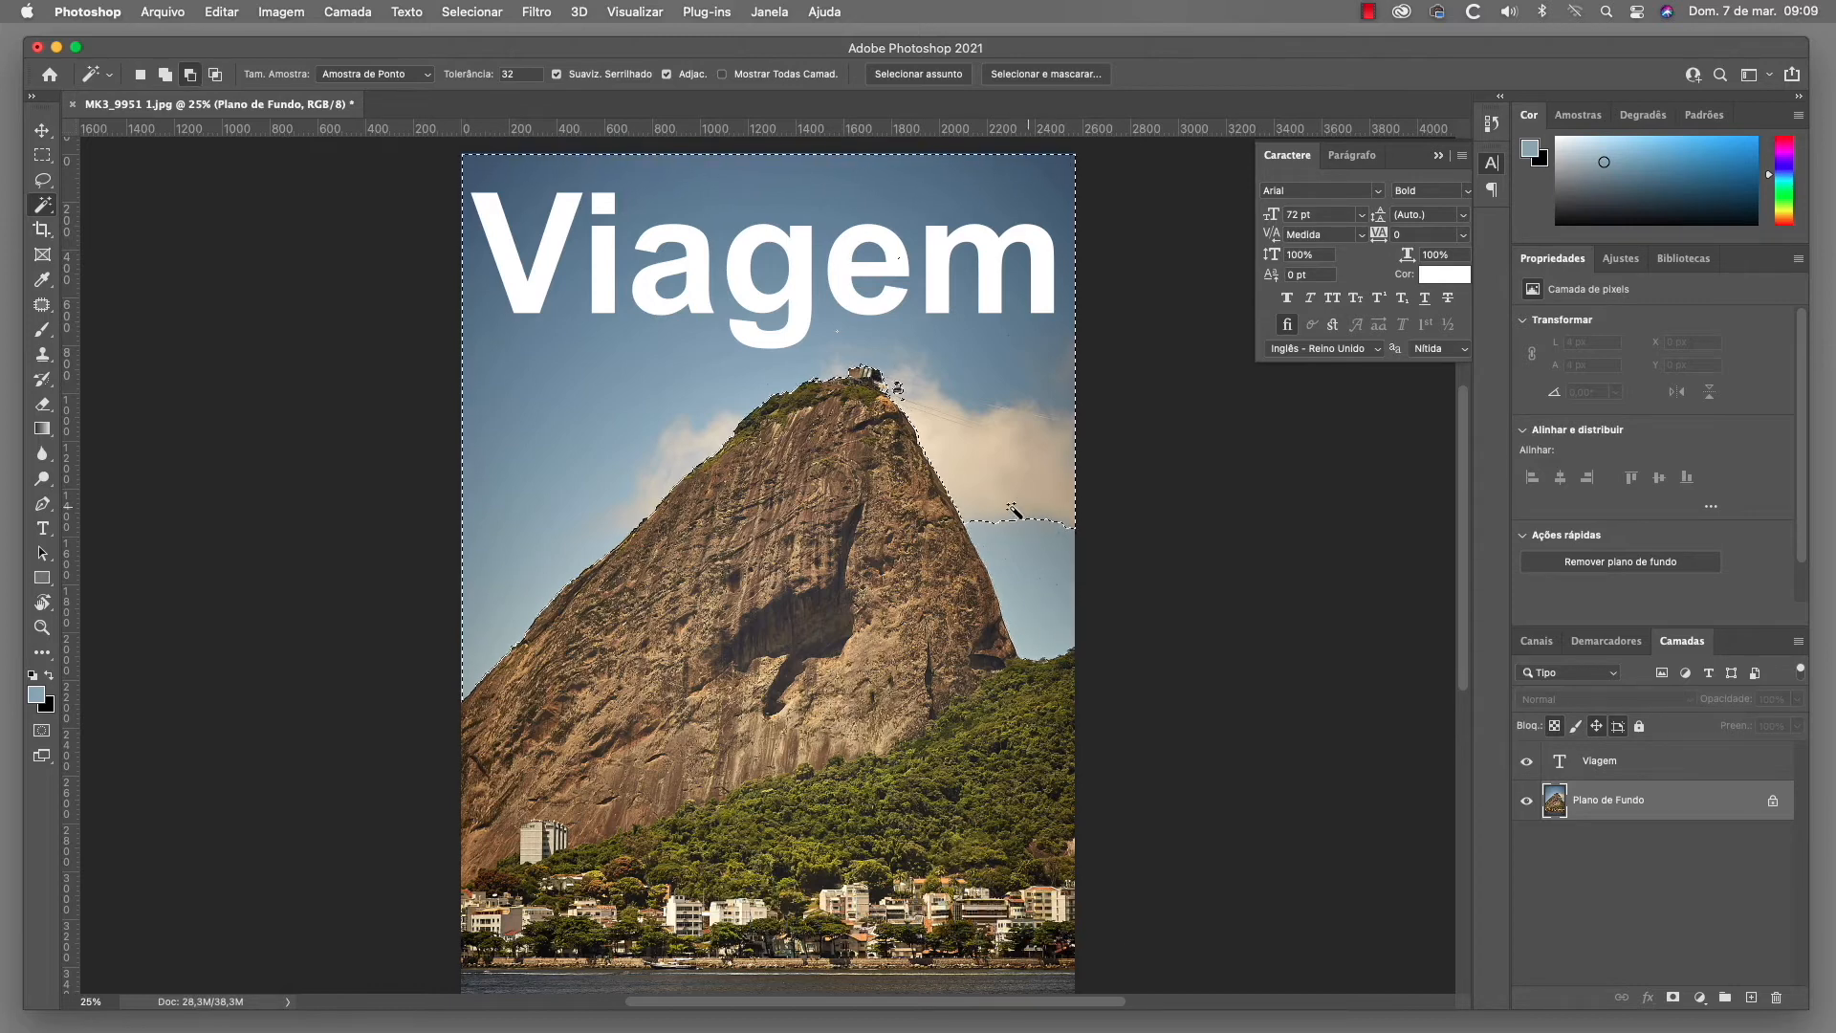
shift+click(1035, 575)
- Mask the Viagem text layer with the sky selection and move the text down so it overlaps the mountain's peak
click(1676, 775)
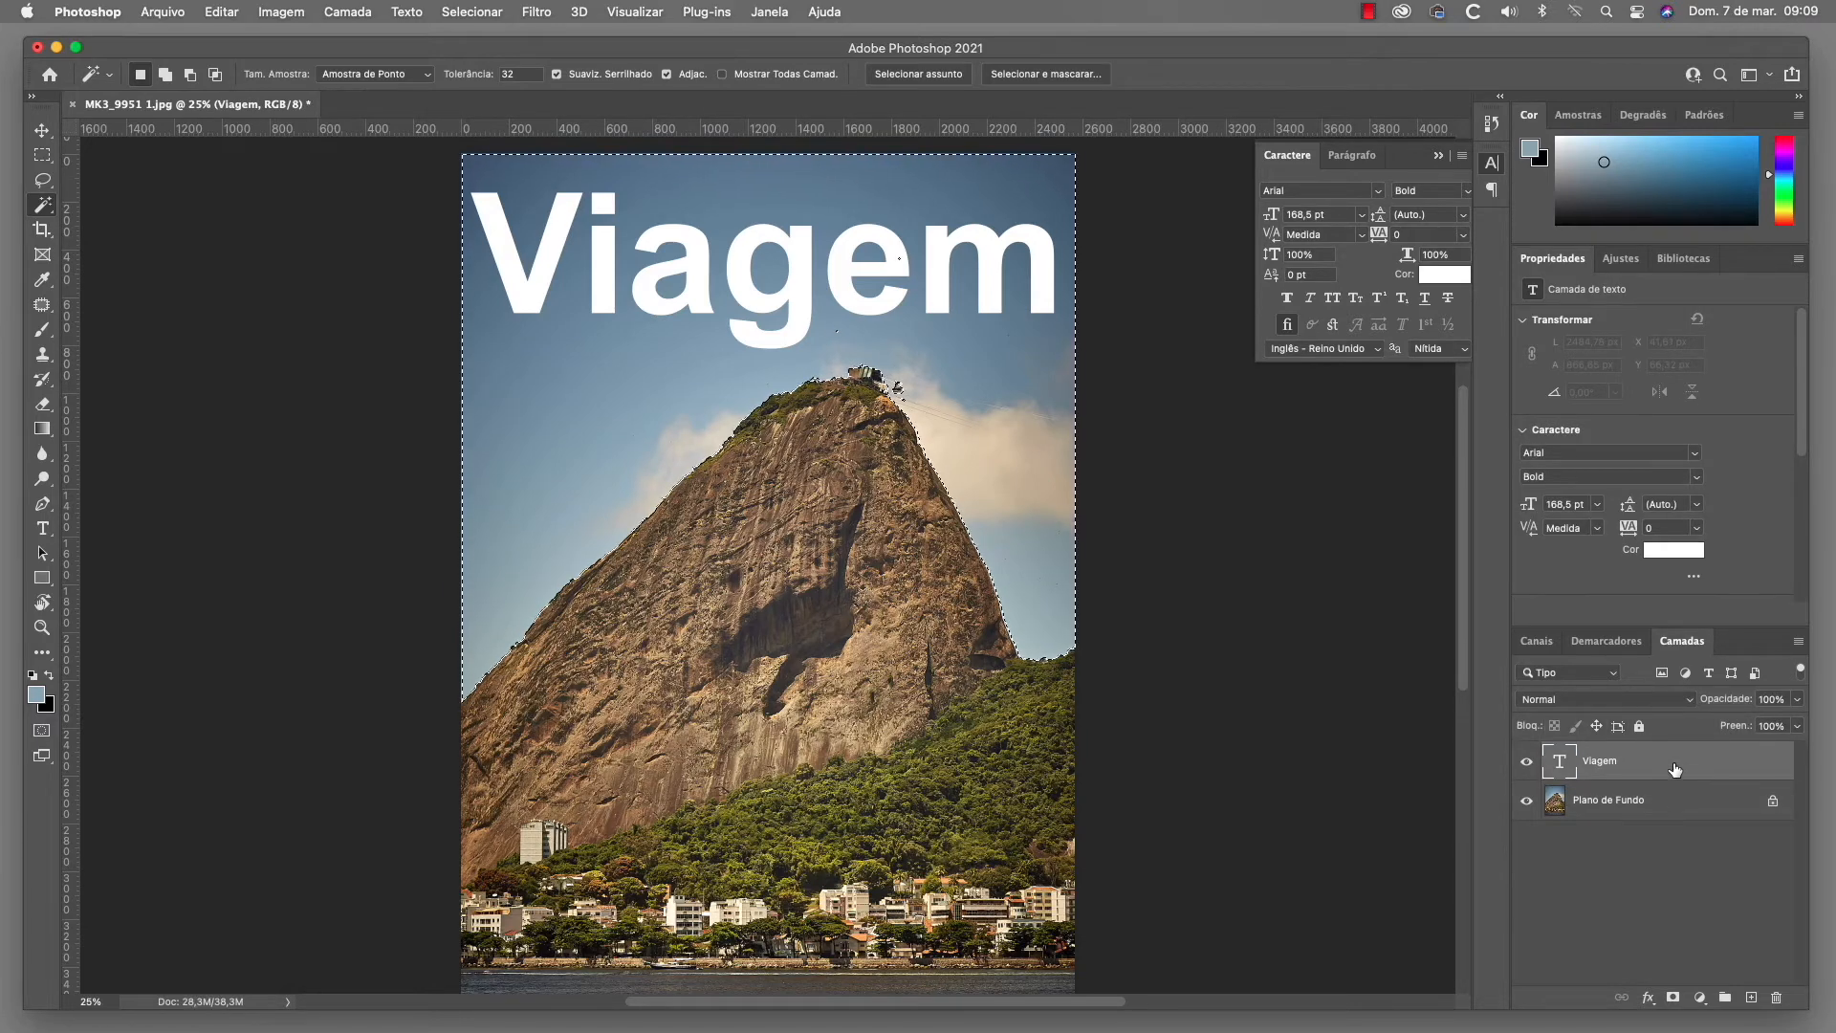
click(1673, 998)
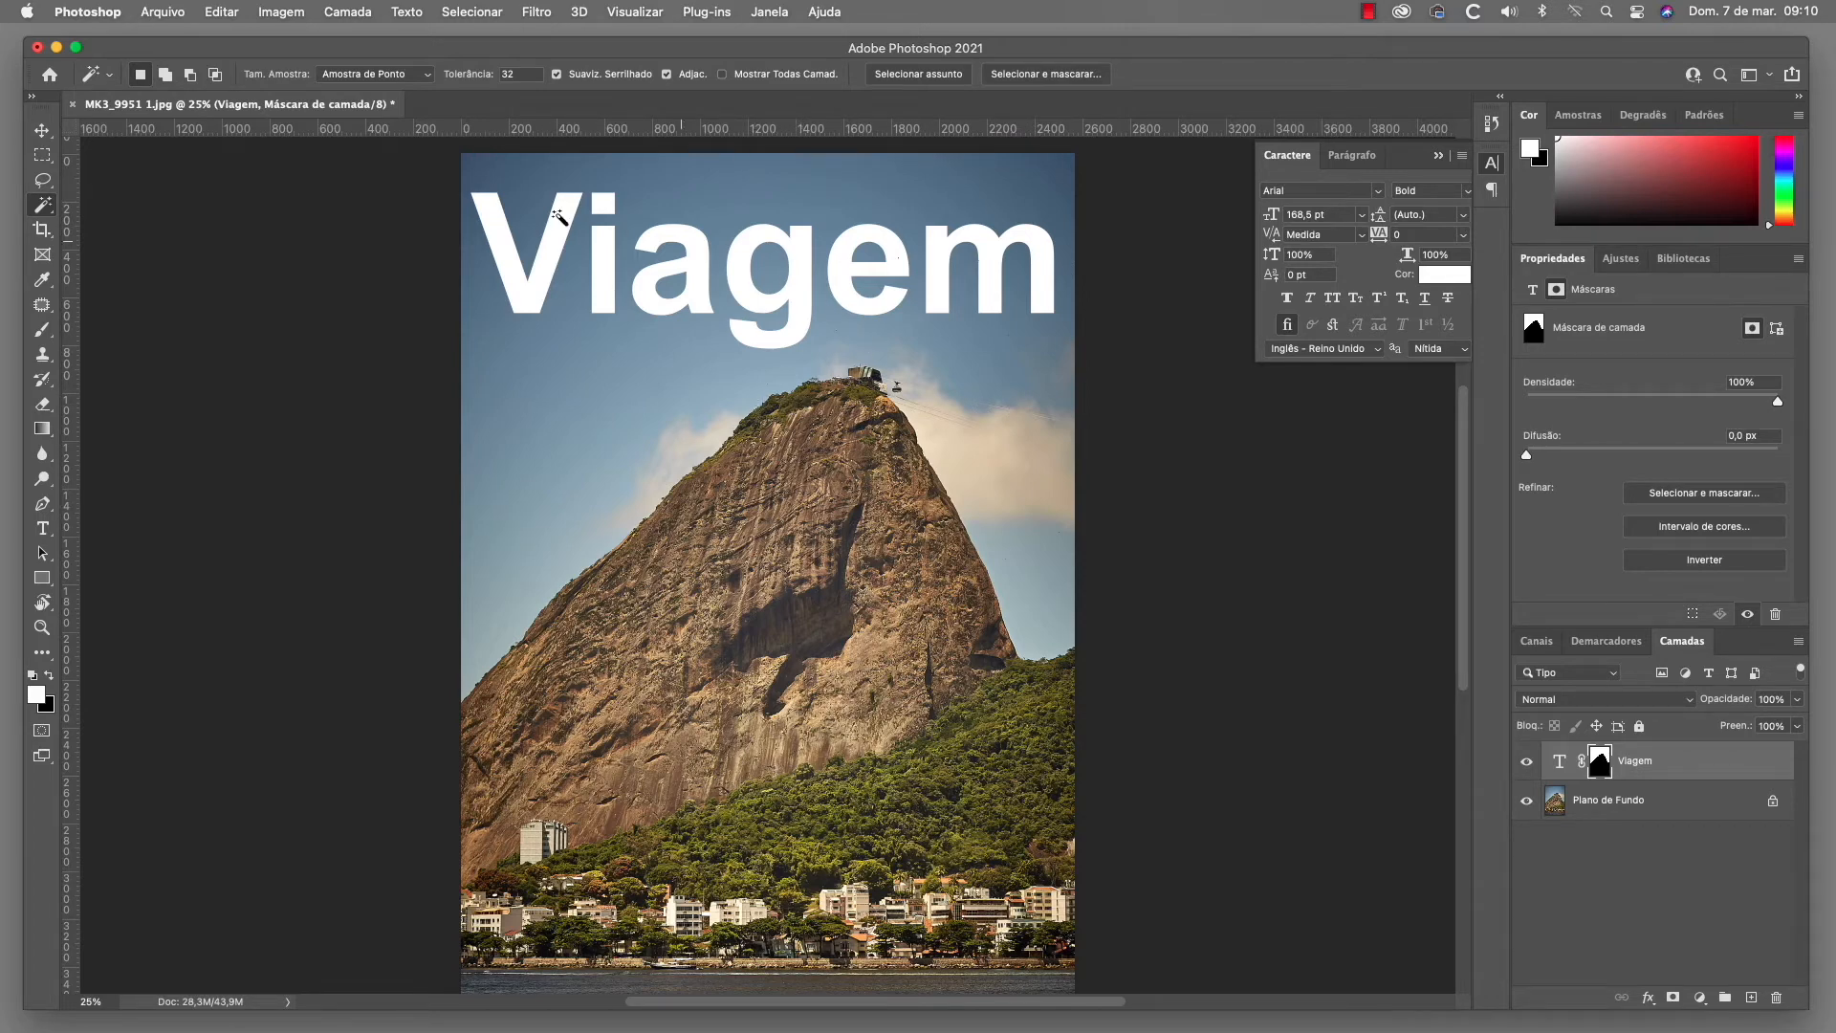
click(45, 136)
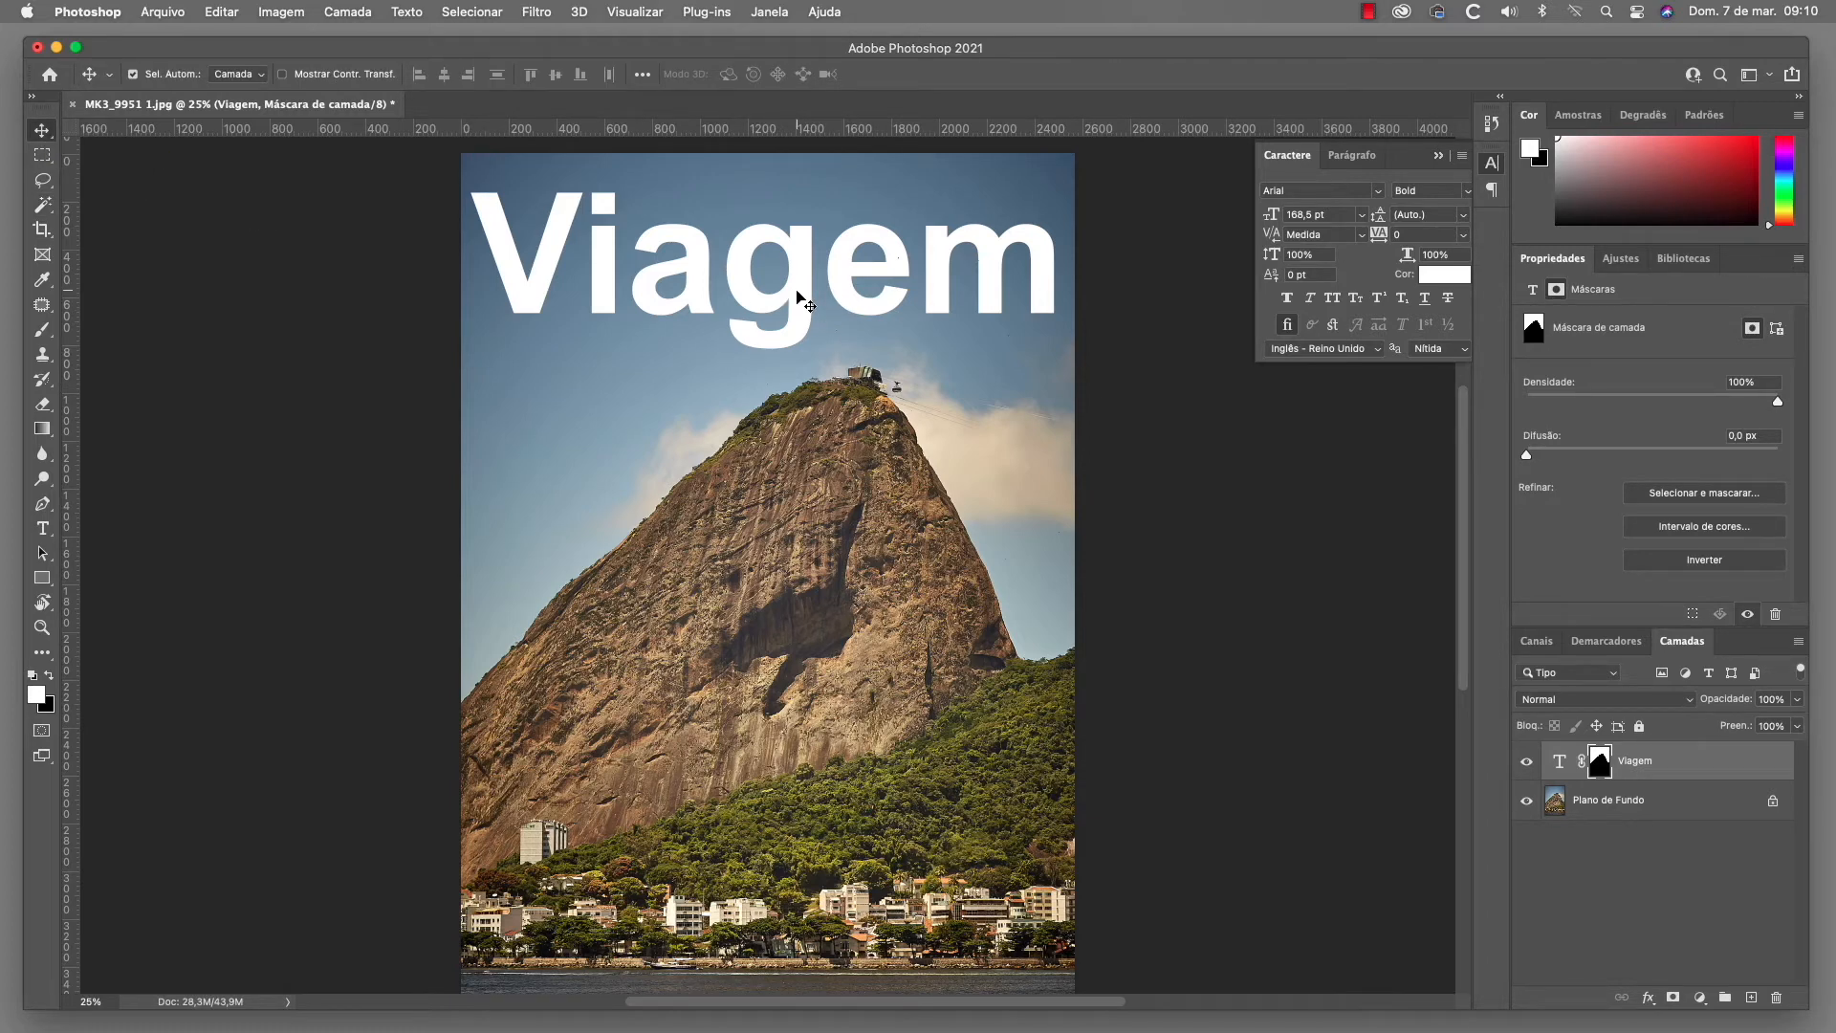
drag(797, 293, 791, 396)
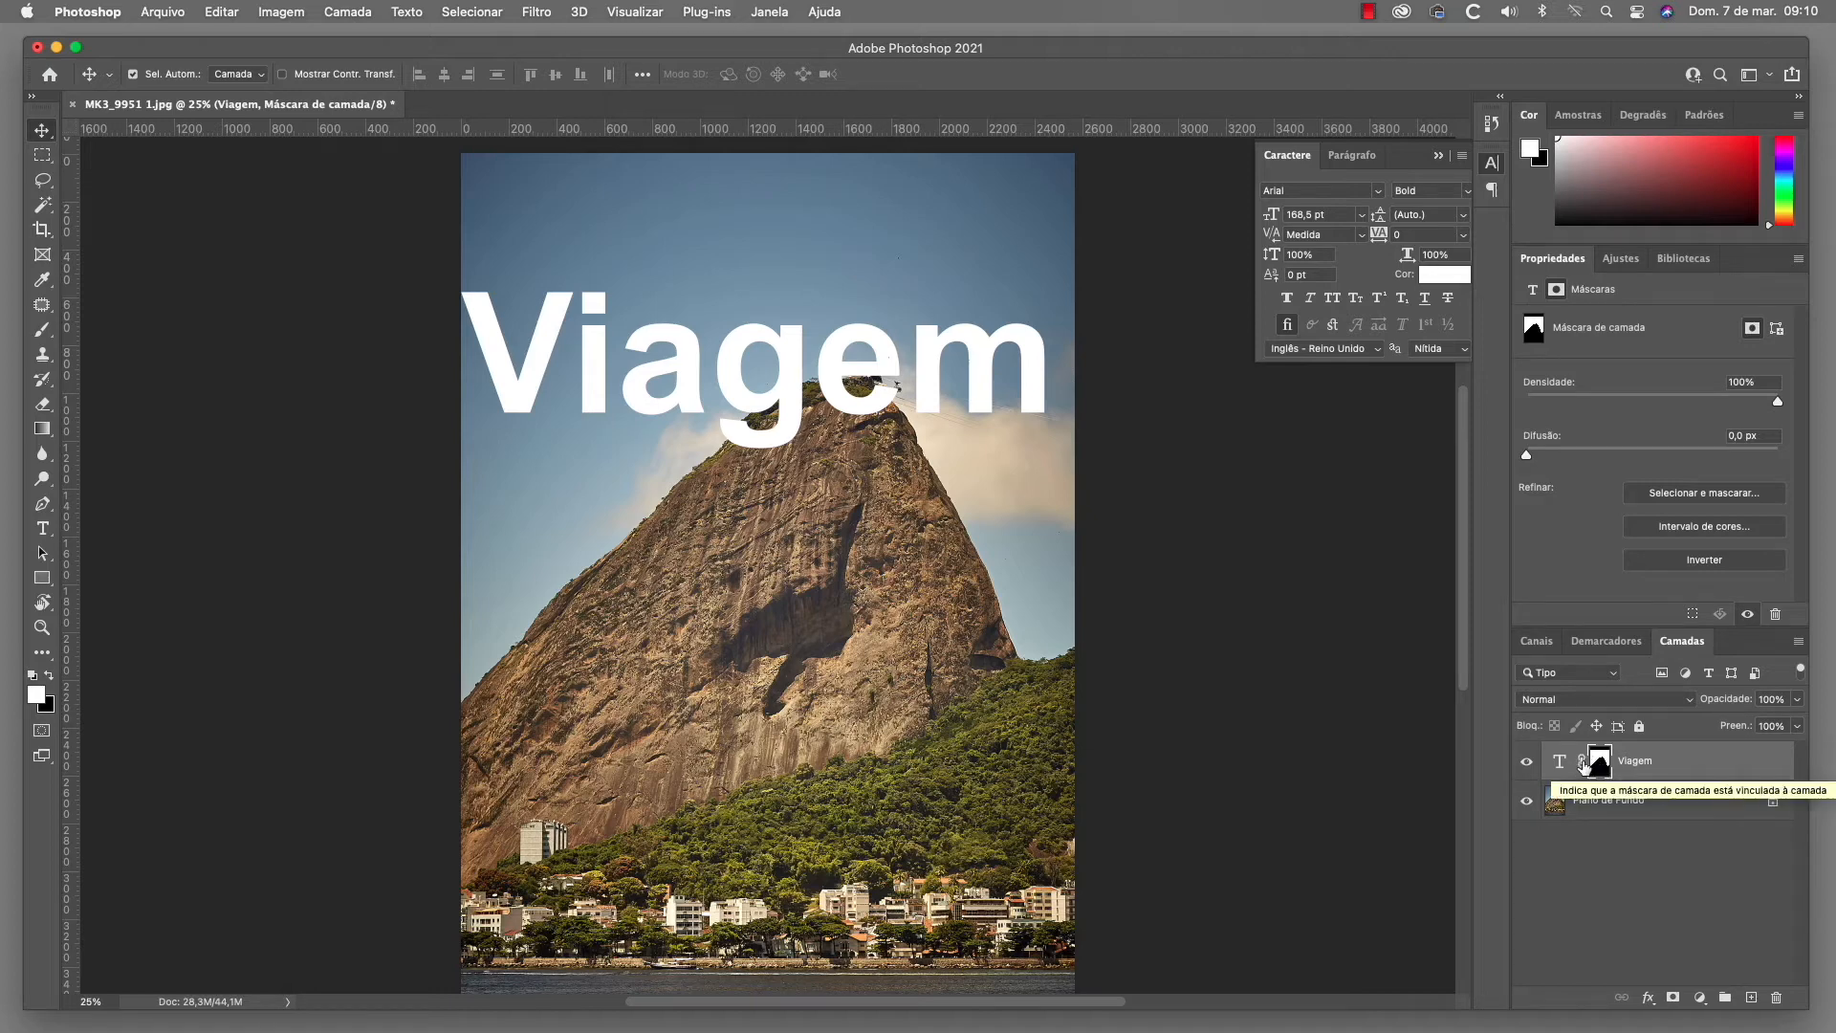
- Undo the last text move, unlink the mask from the Viagem layer and move only the text down behind the mountain's peak
key(ctrl+z)
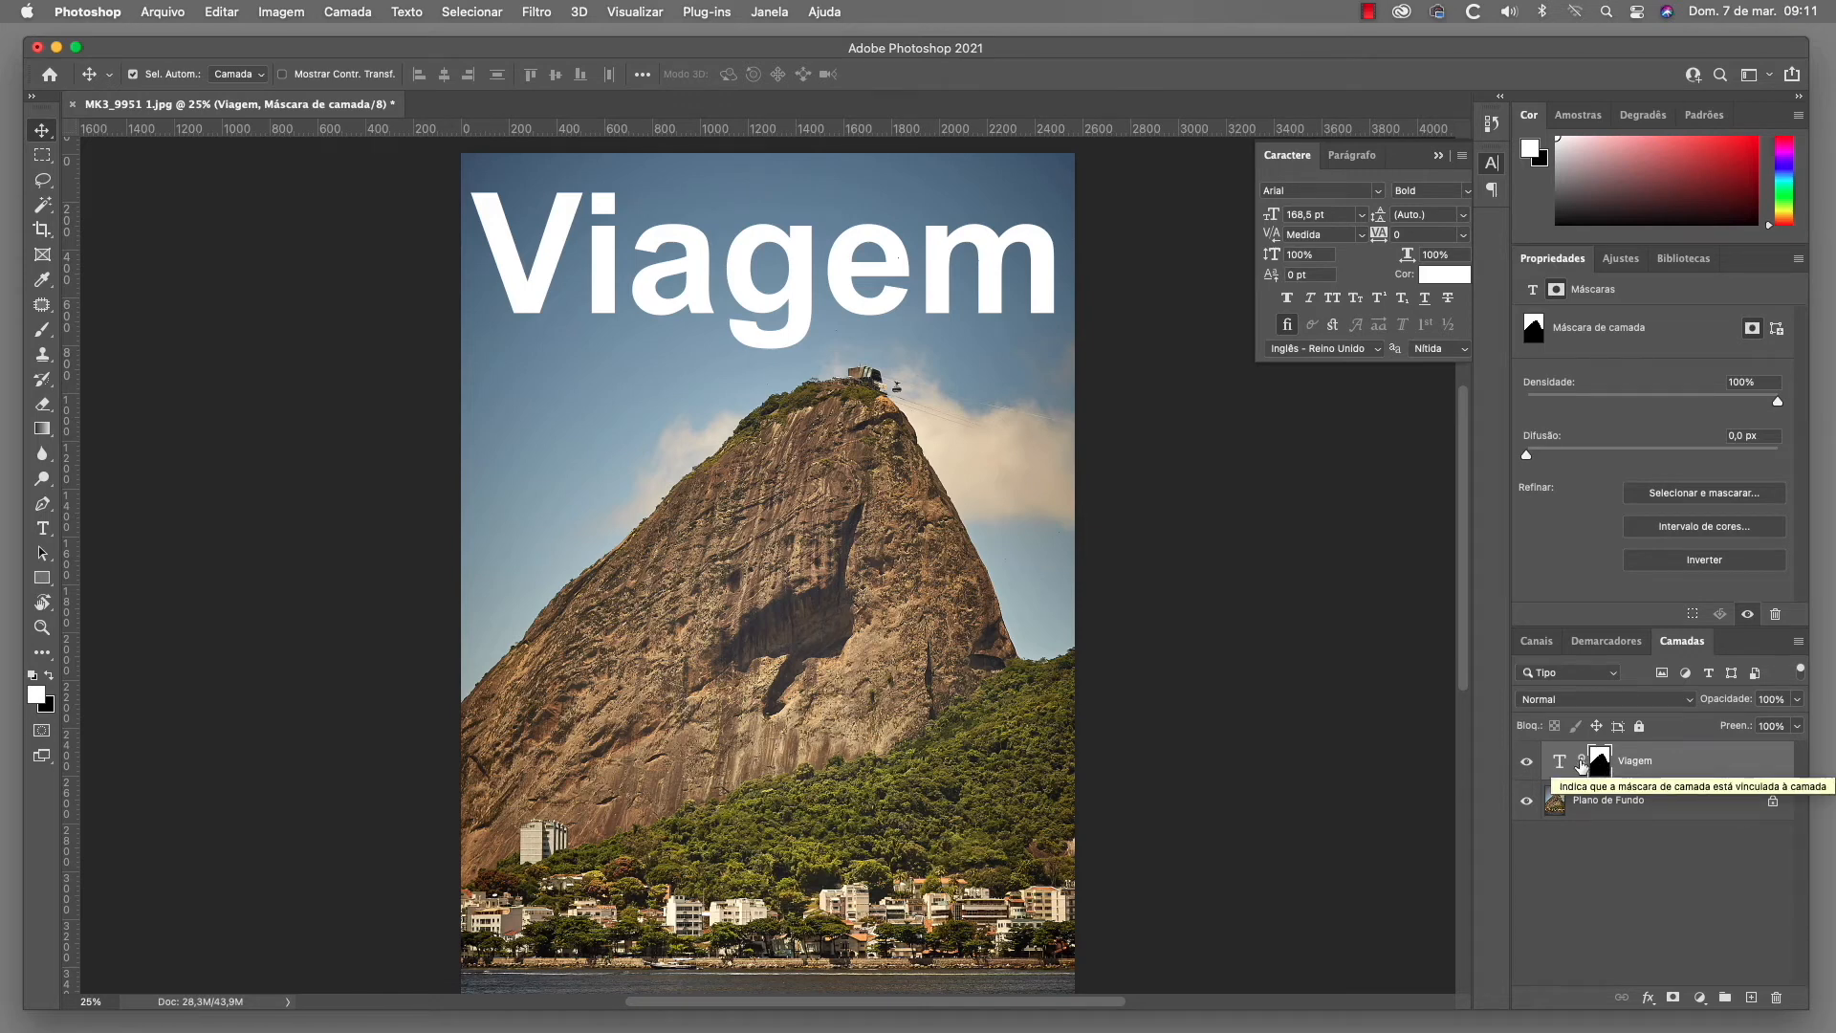
click(1582, 765)
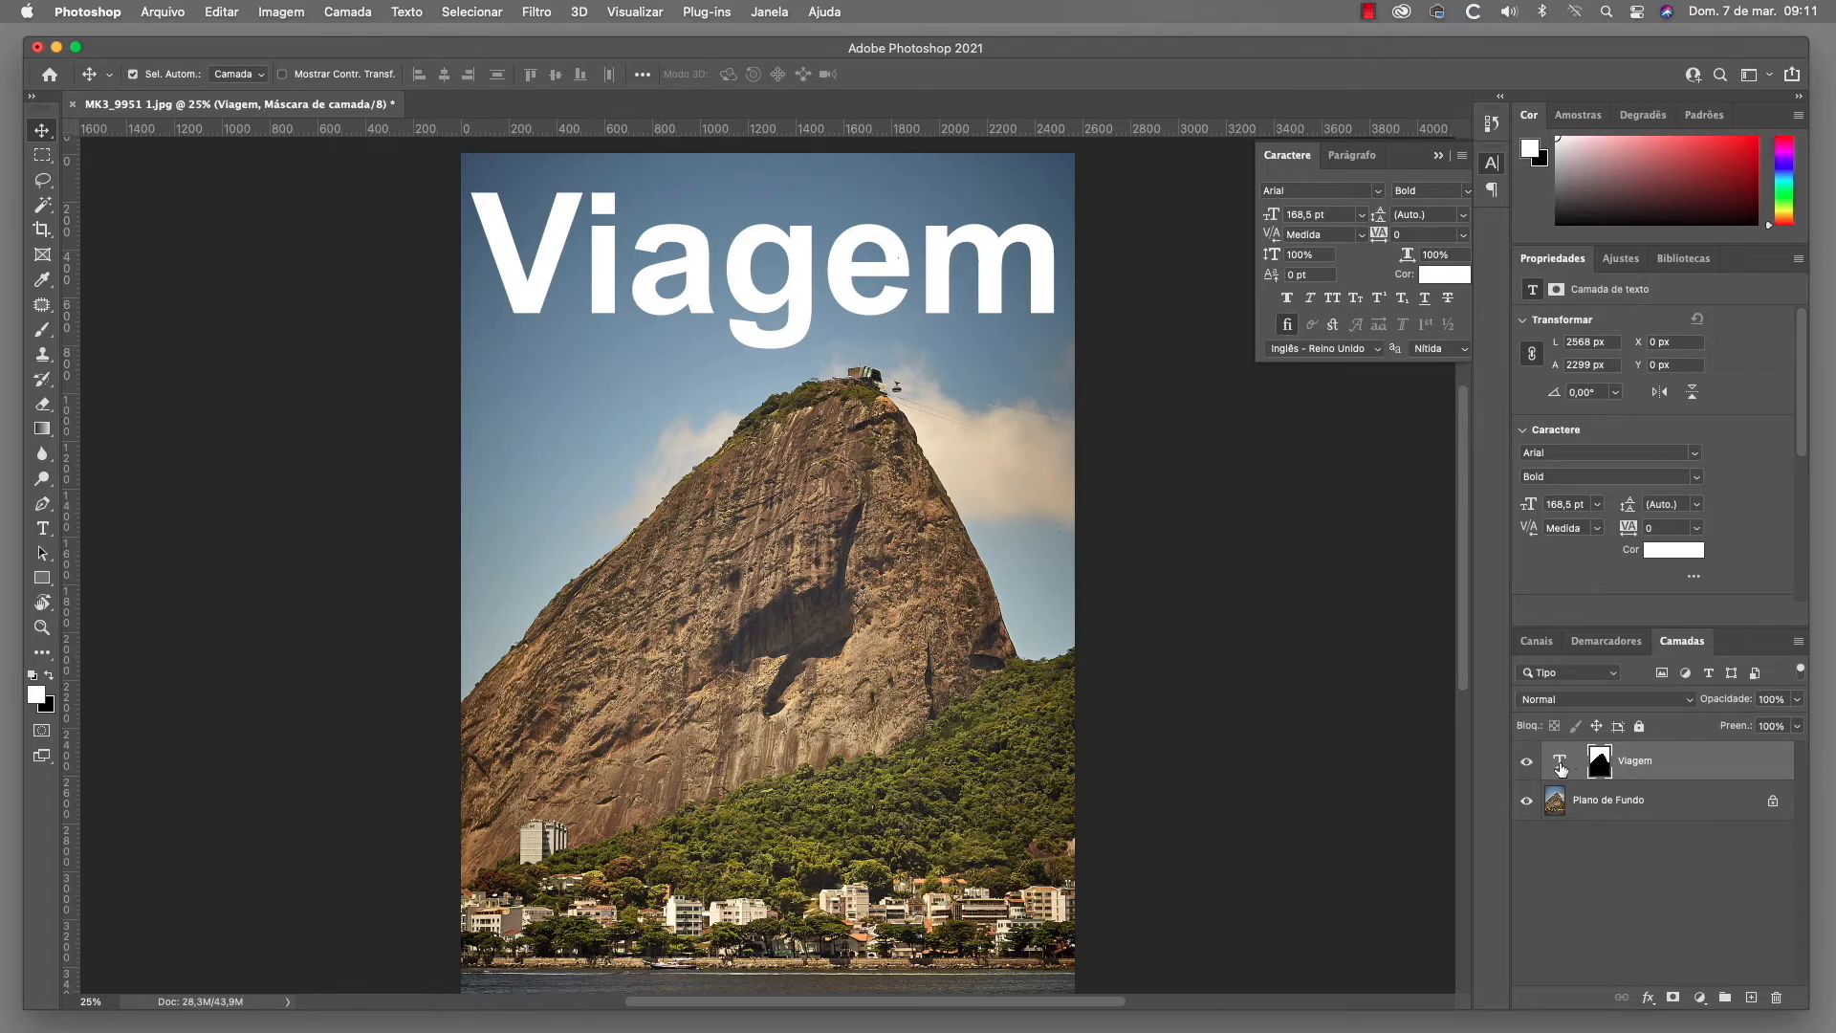
click(1561, 765)
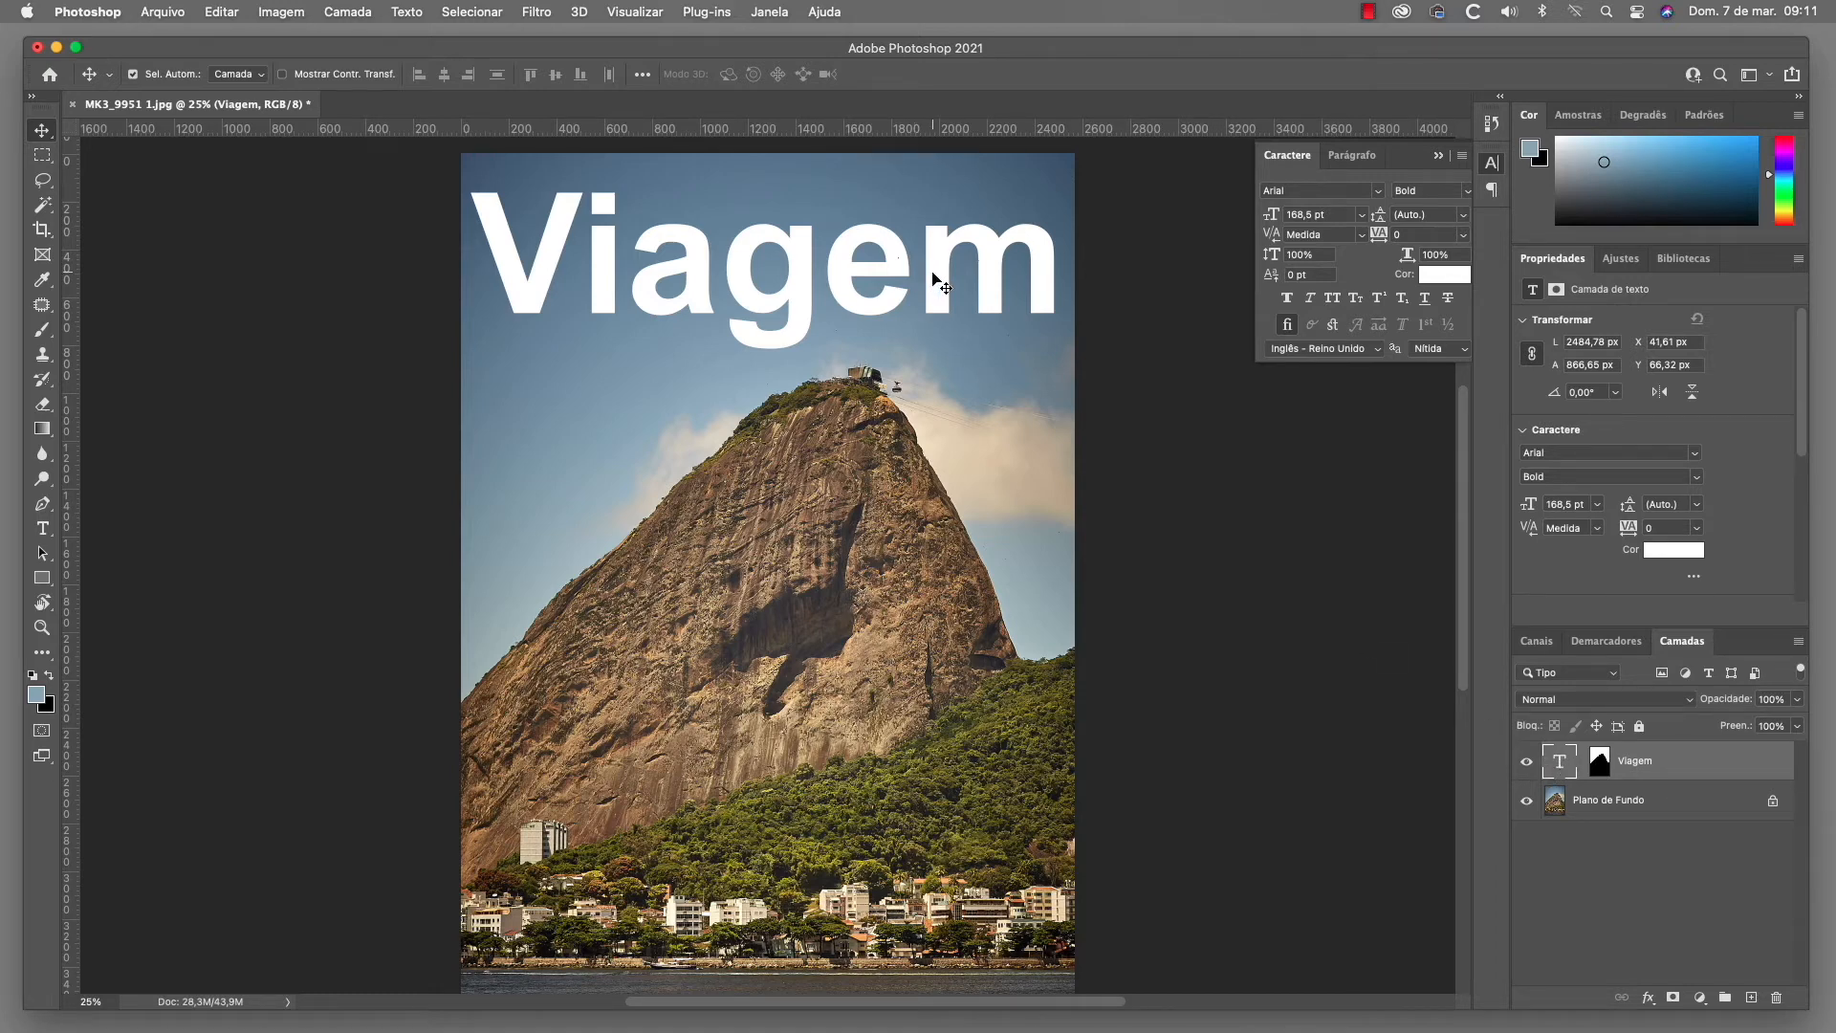
drag(934, 290, 935, 365)
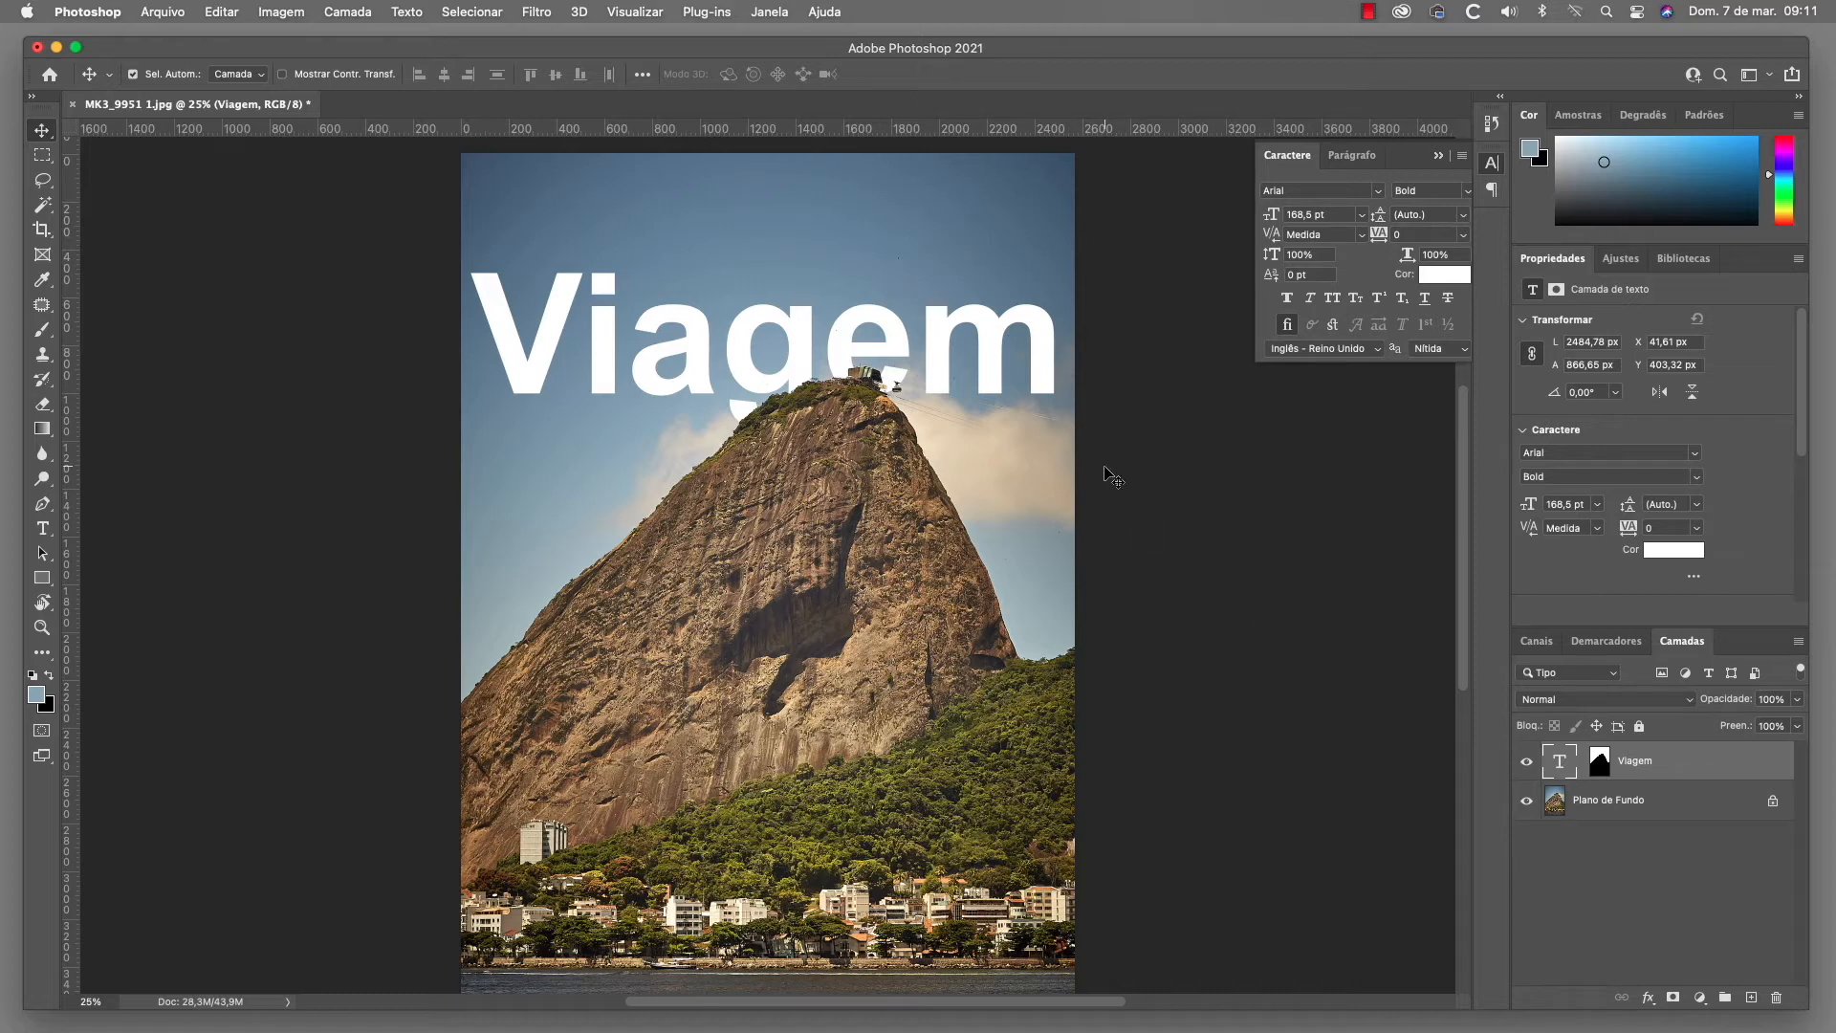
- Scale the Viagem text to about 101.84% and centre it horizontally on the image
key(ctrl+t)
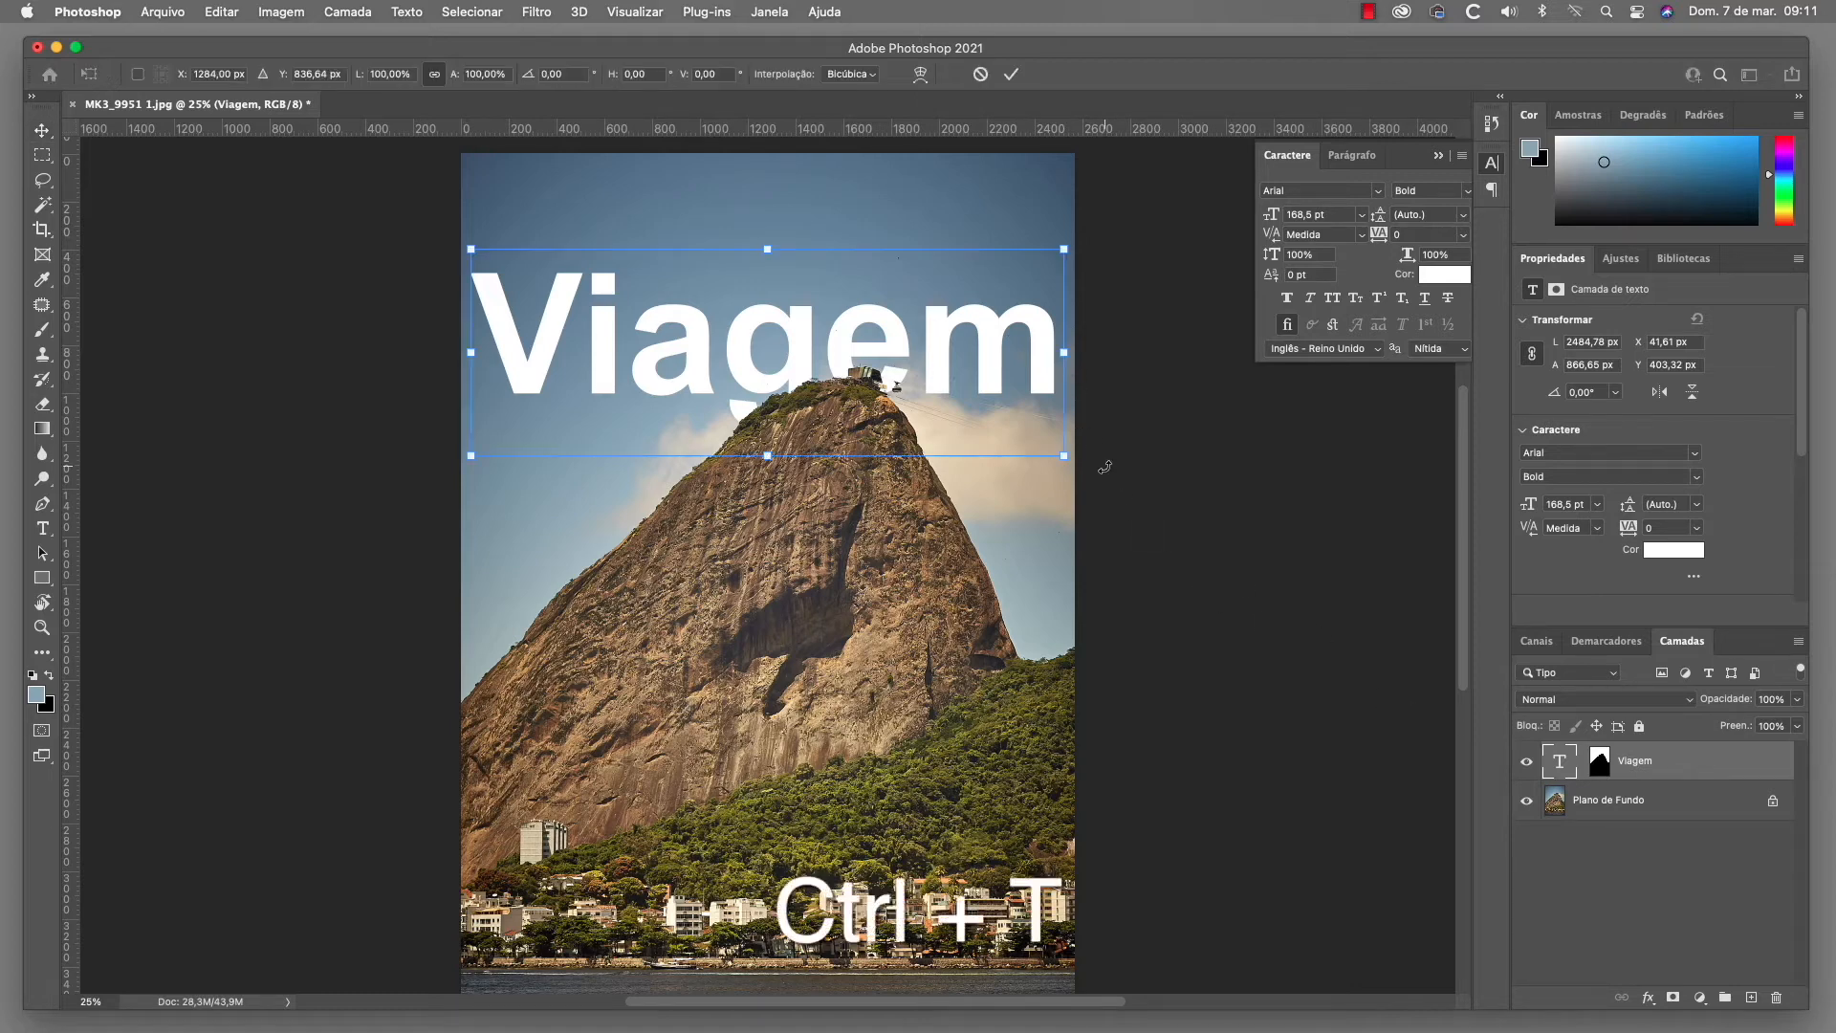
drag(1064, 250, 1075, 240)
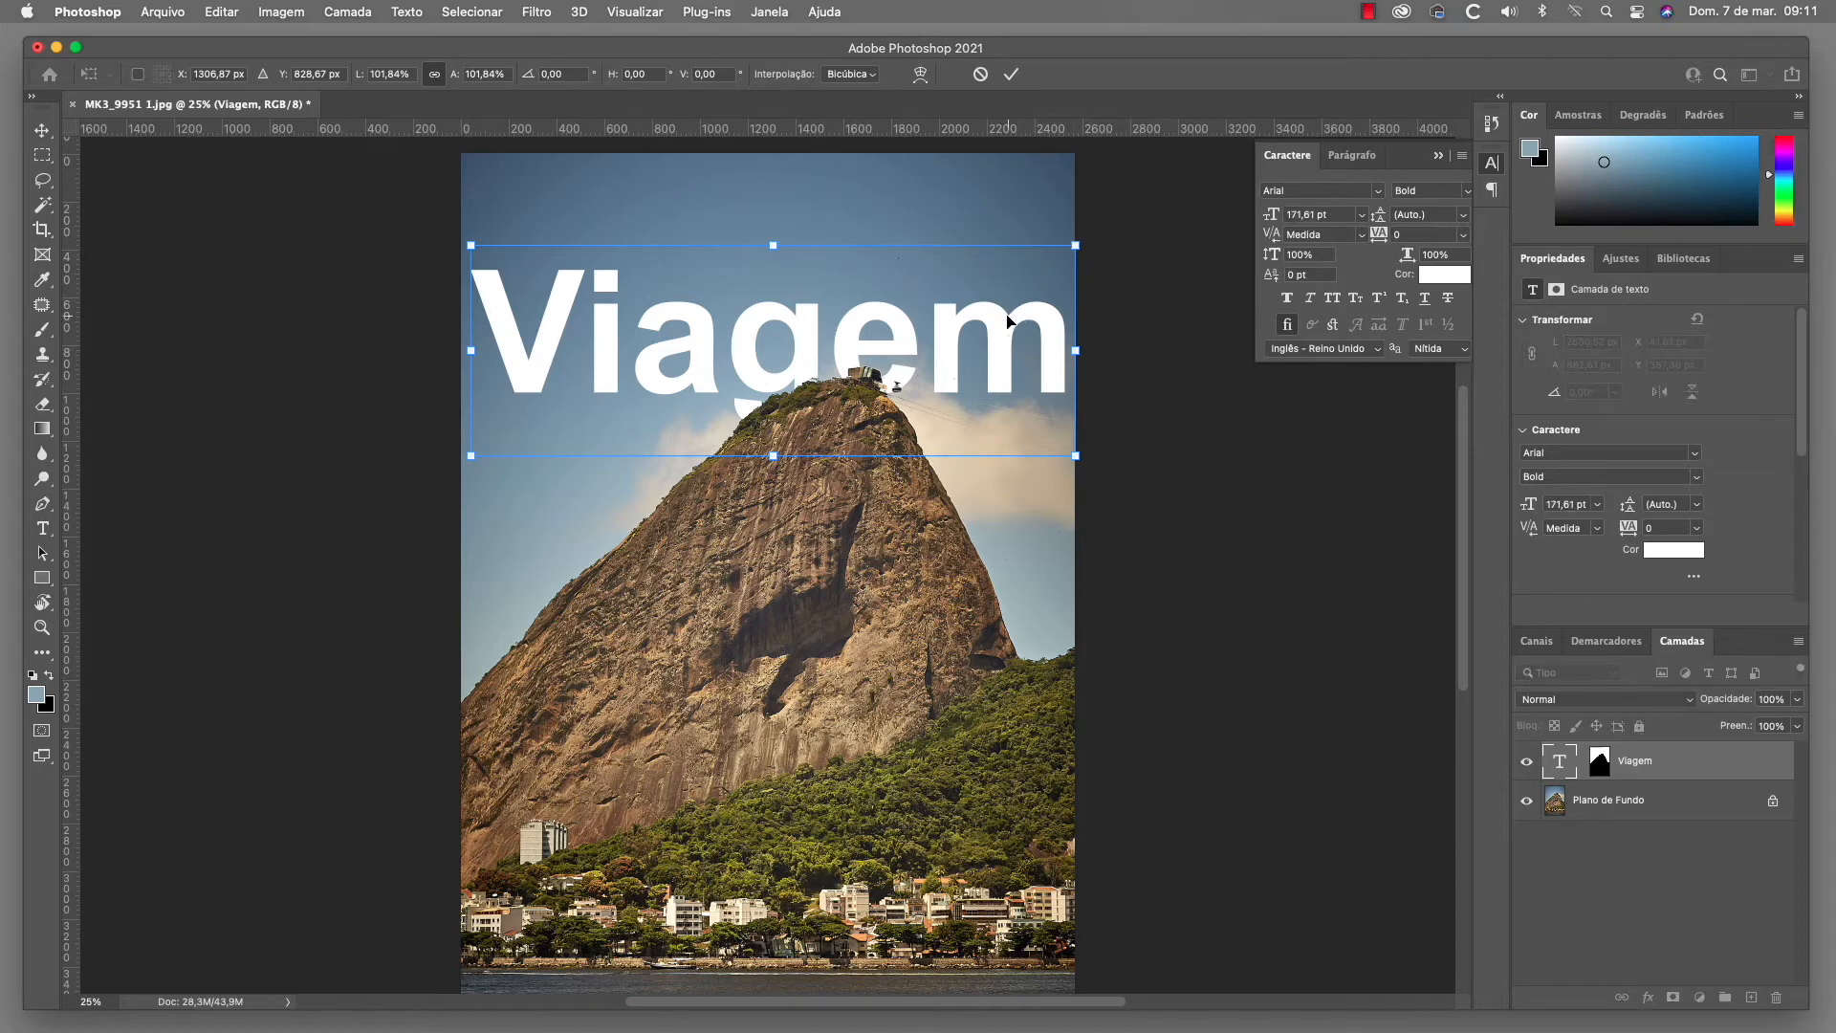
drag(1004, 319, 1005, 321)
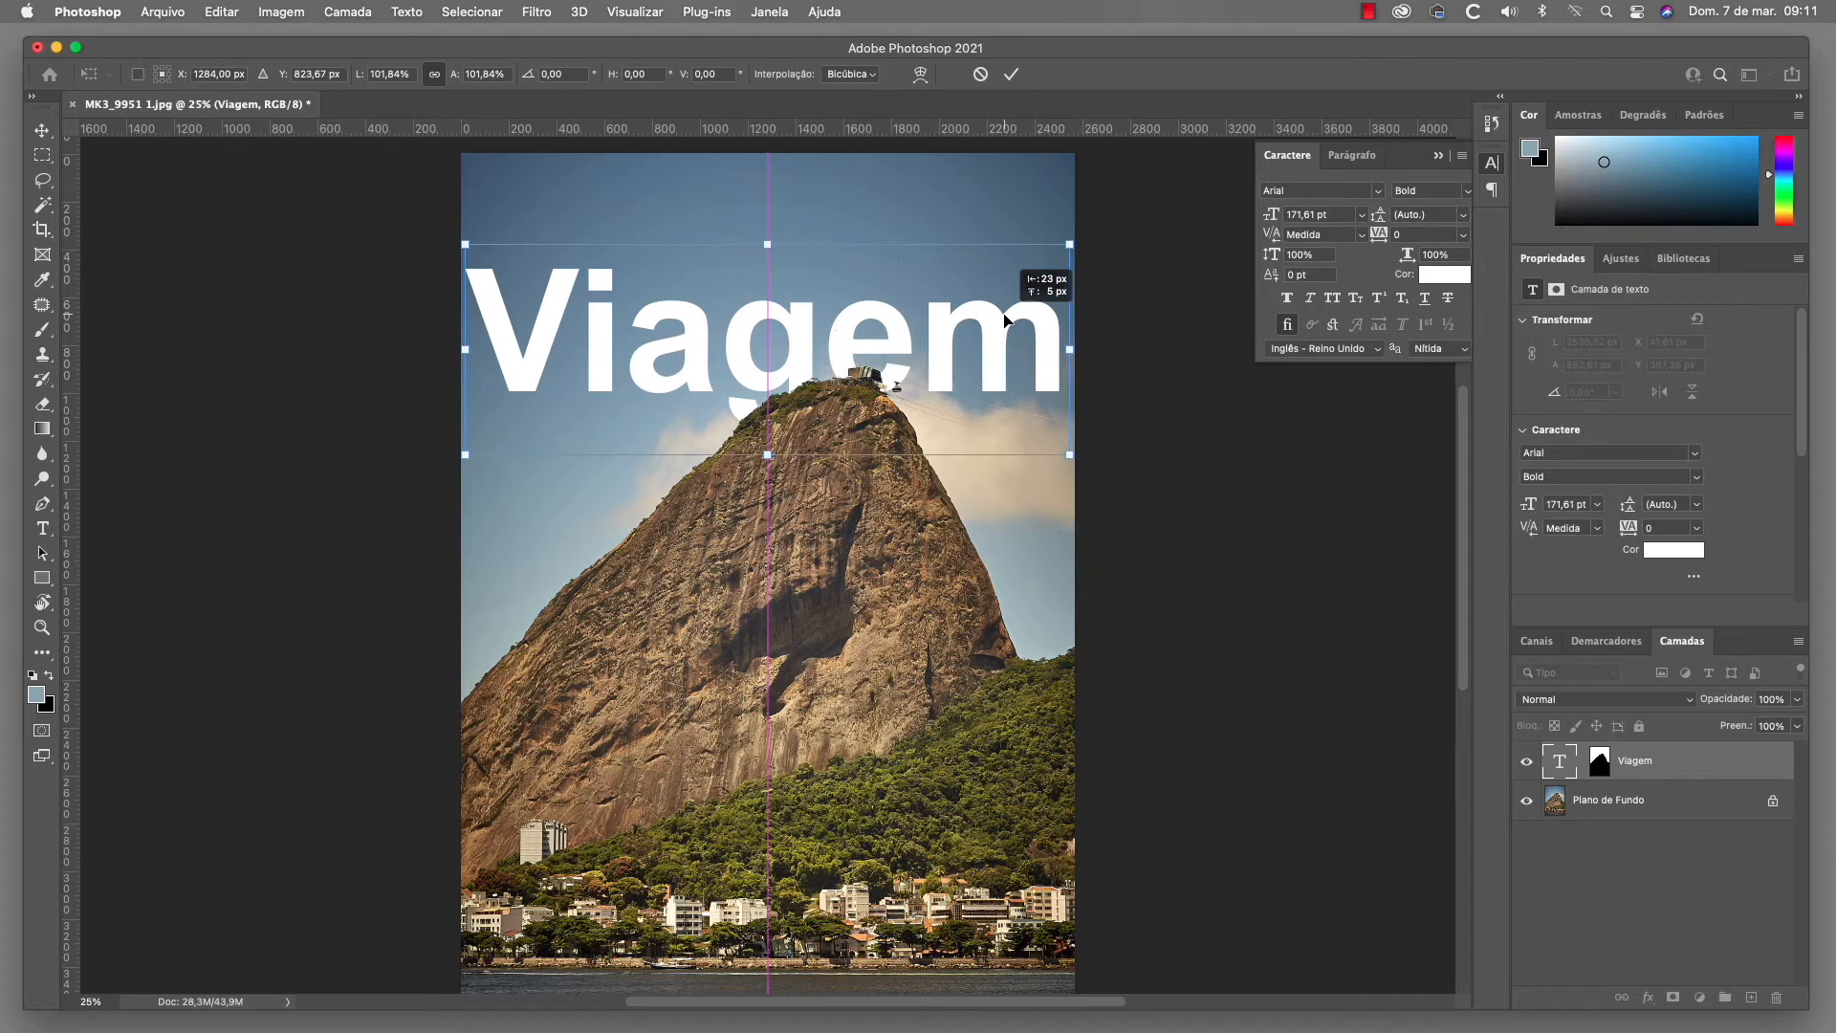
drag(1004, 320, 1004, 320)
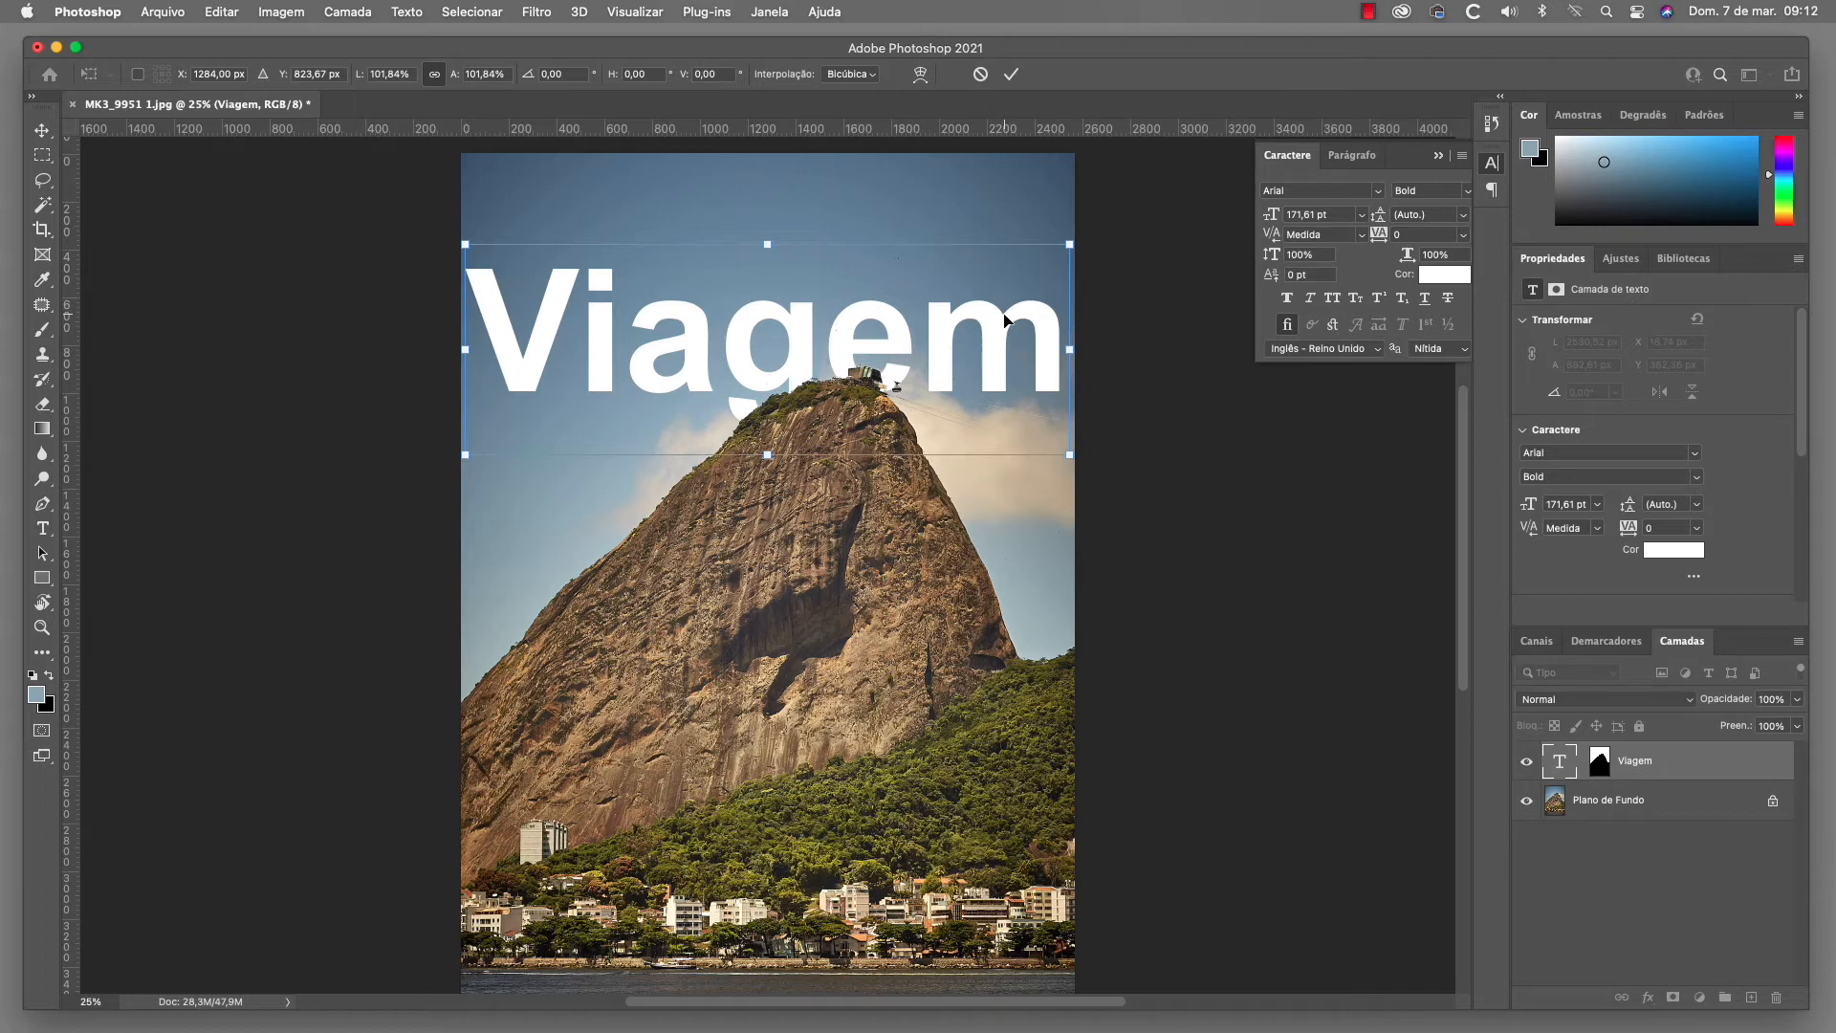
key(Return)
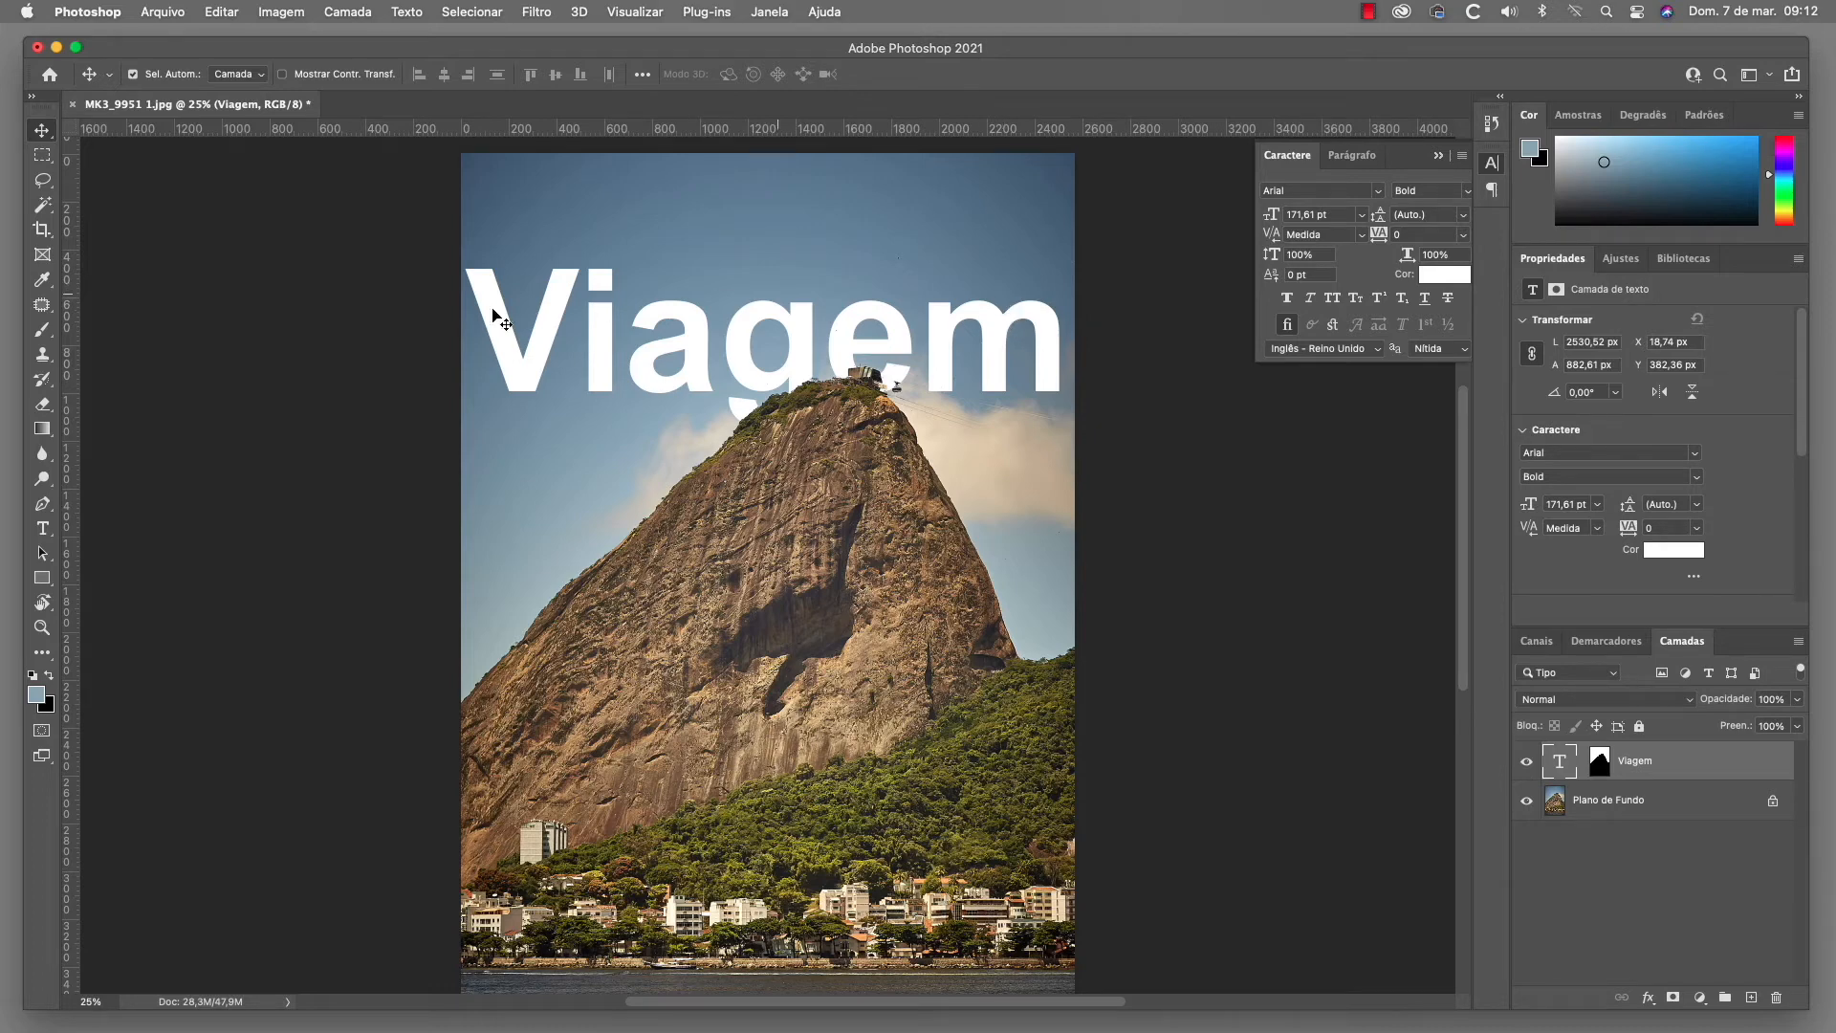
- Add the text "FANTÁSTICA" in the sky above the Viagem title as a separate text layer
key(t)
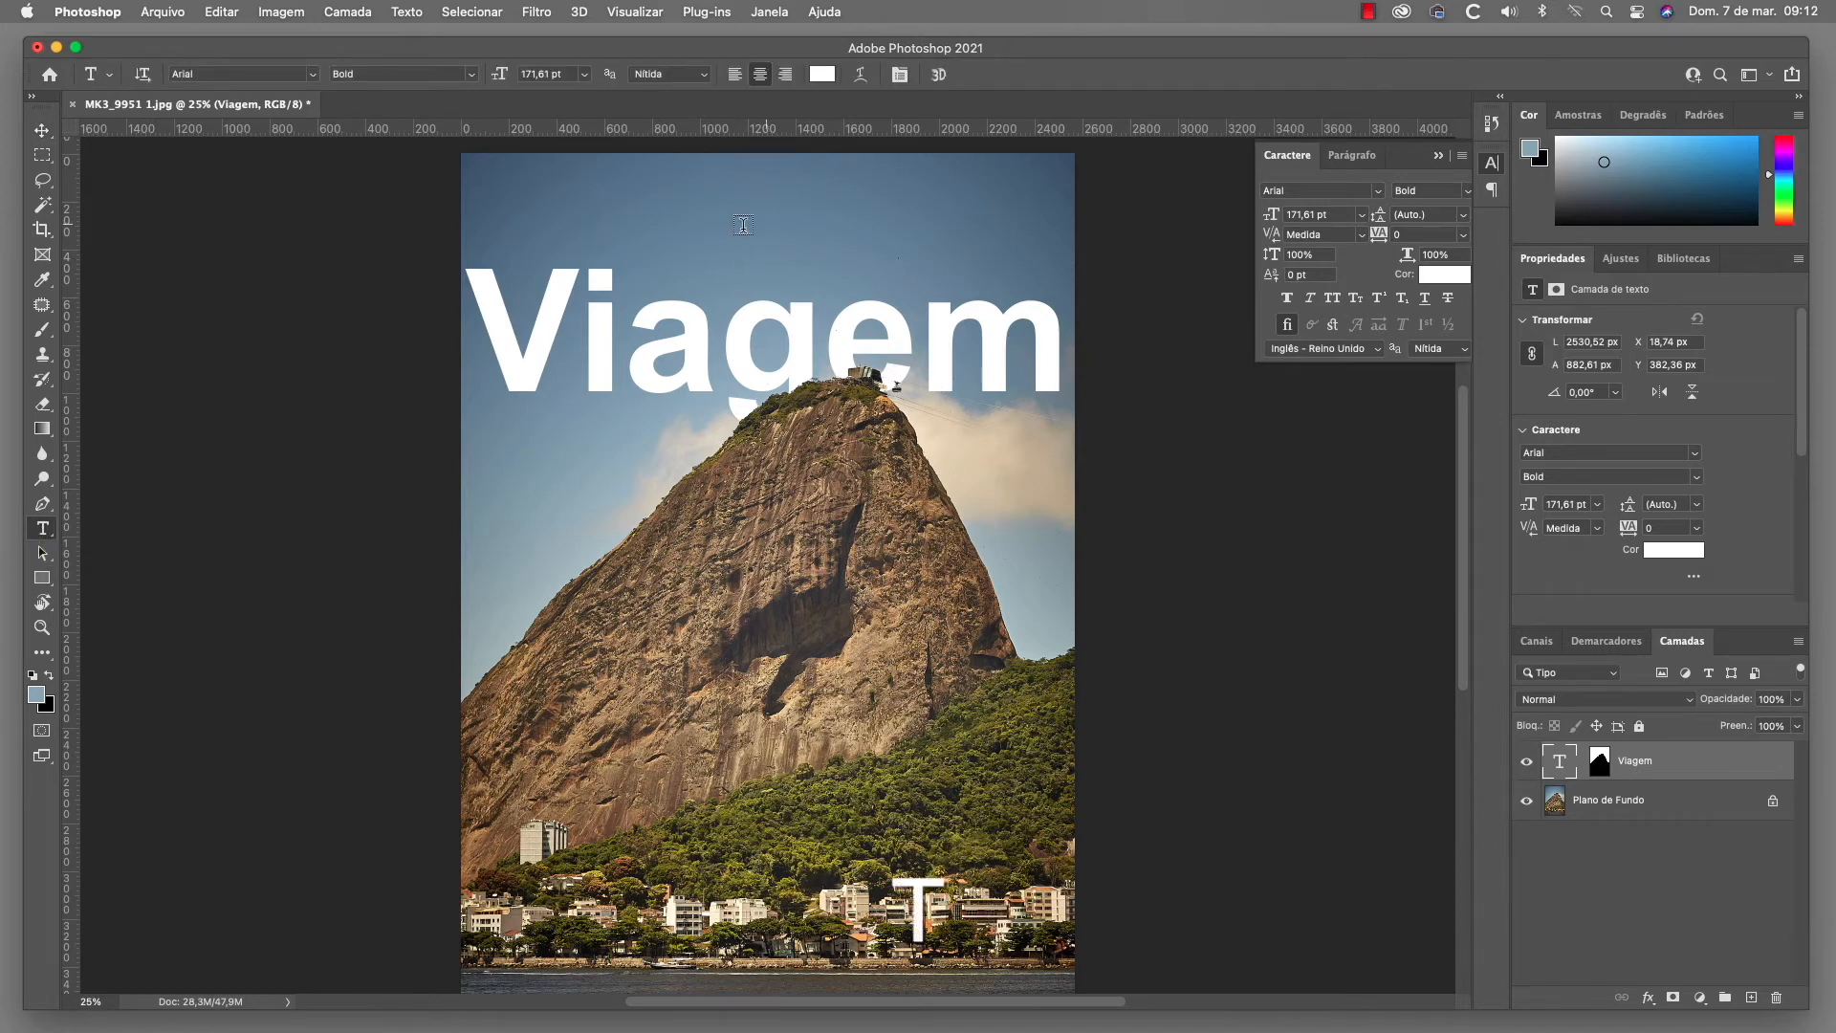
click(734, 229)
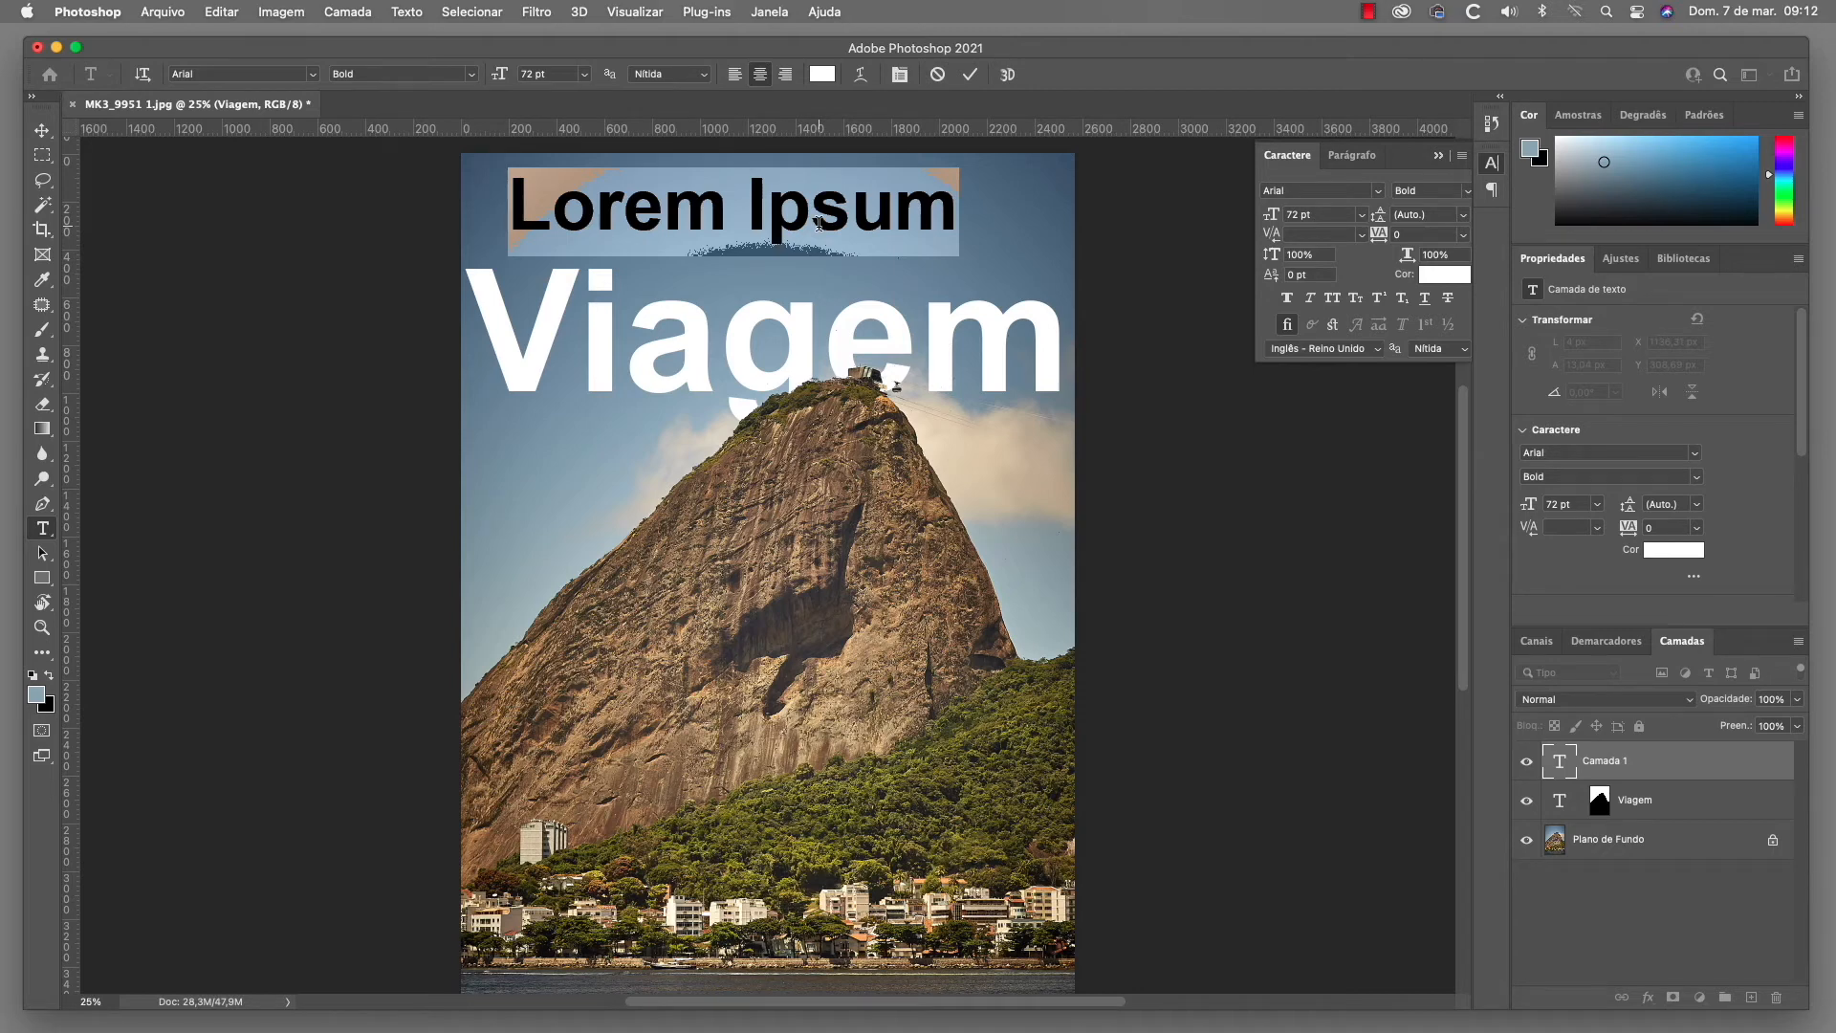
text(FANTÁSTICA)
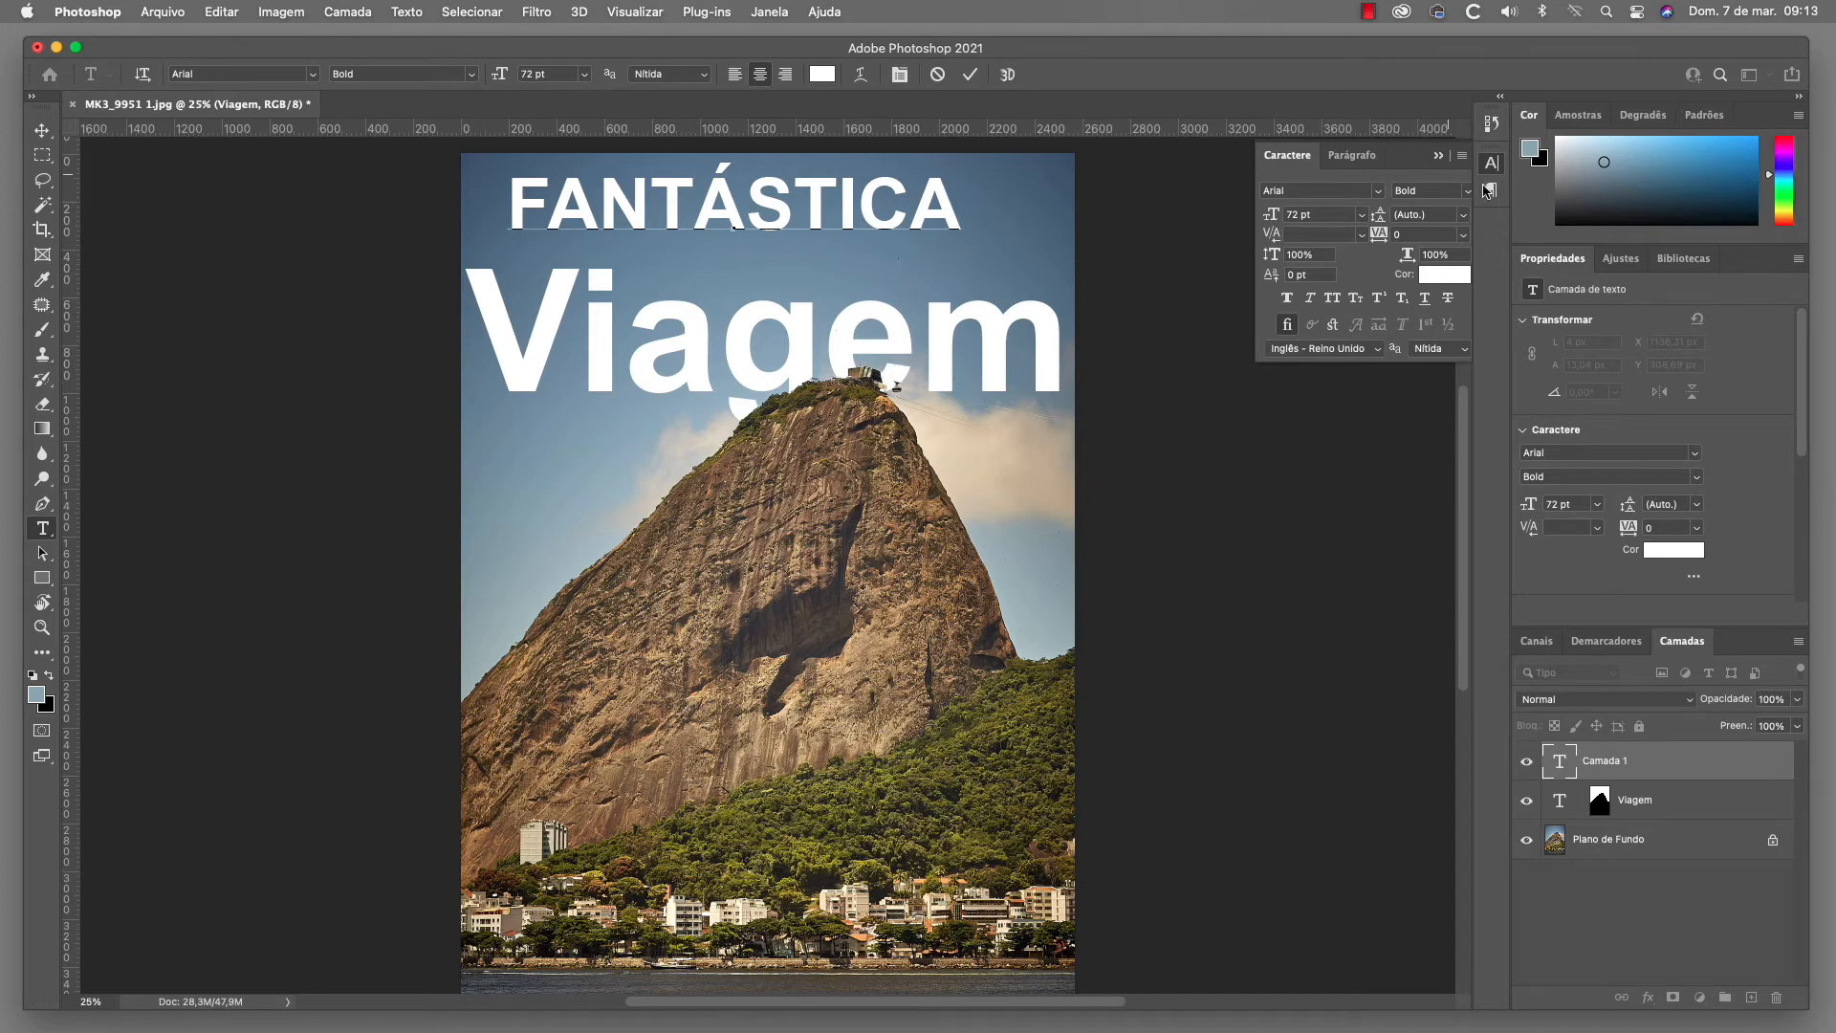
click(1378, 297)
click(1712, 769)
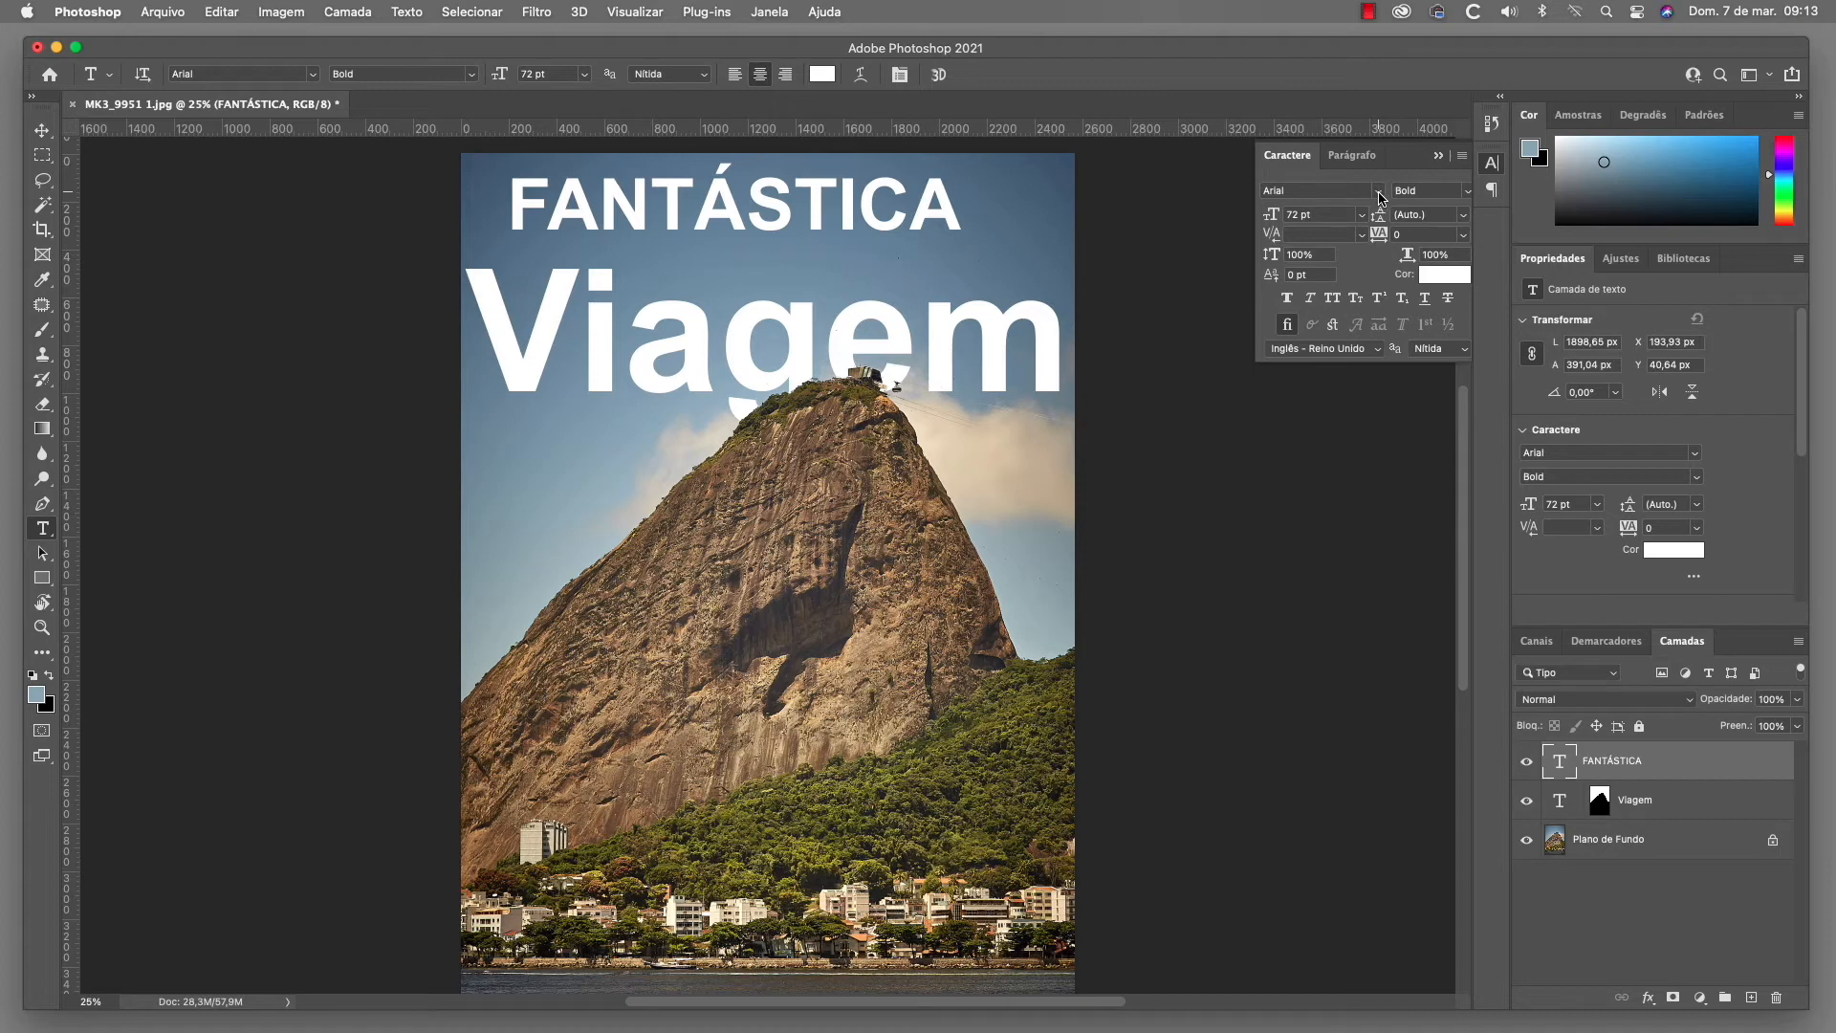
- Open the Adobe Fonts website in Chrome, browse its font families and return to Photoshop
click(1380, 196)
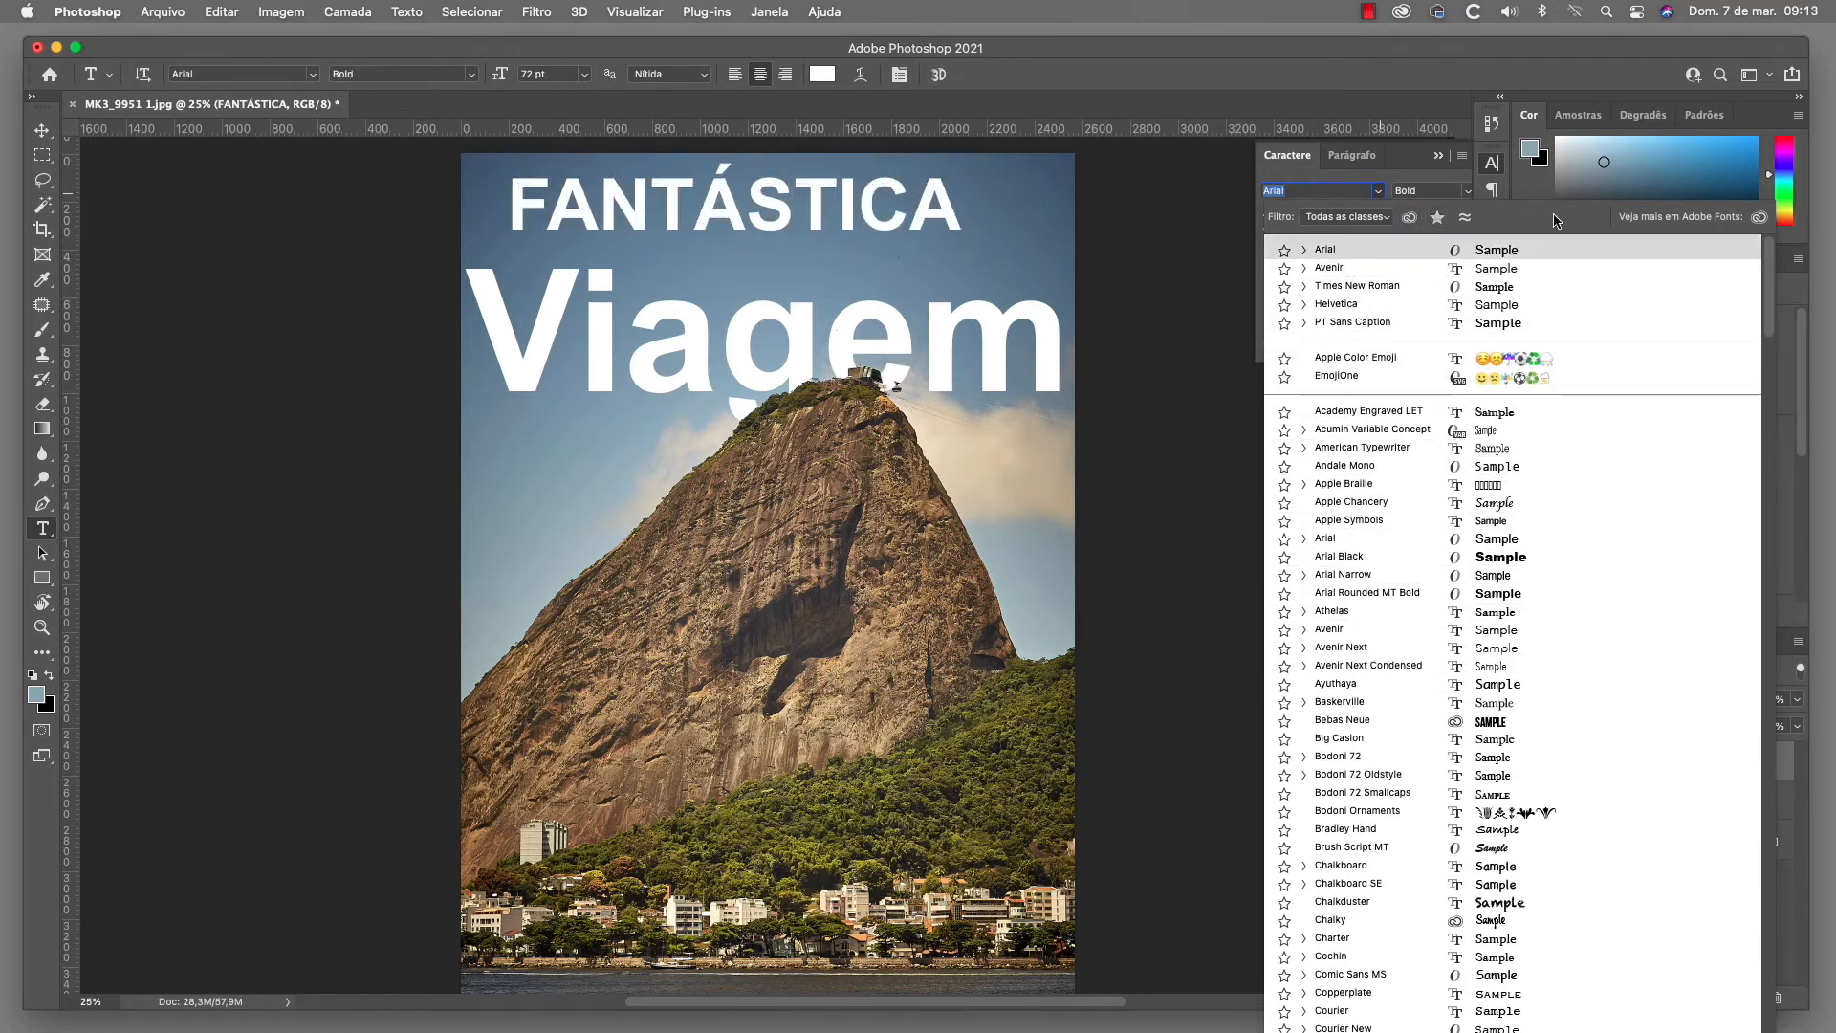
click(1759, 220)
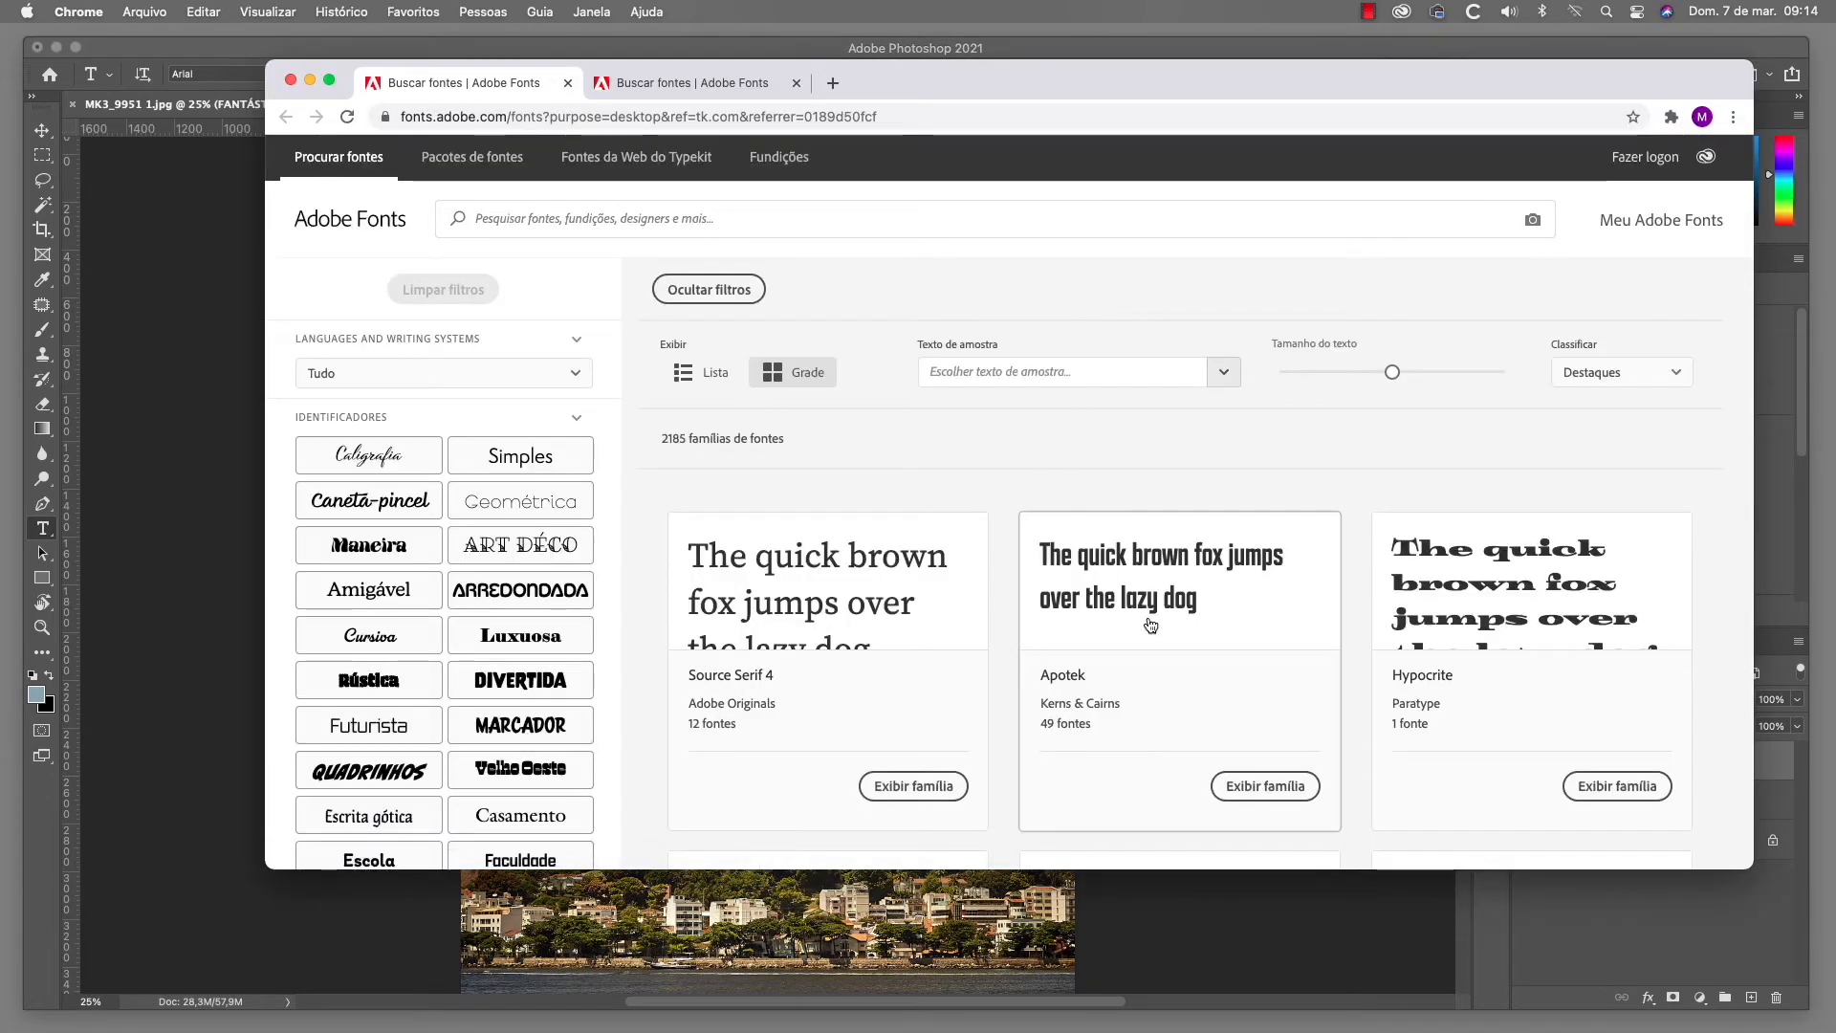
scroll(1196, 643, down, 3)
scroll(1196, 643, down, 2)
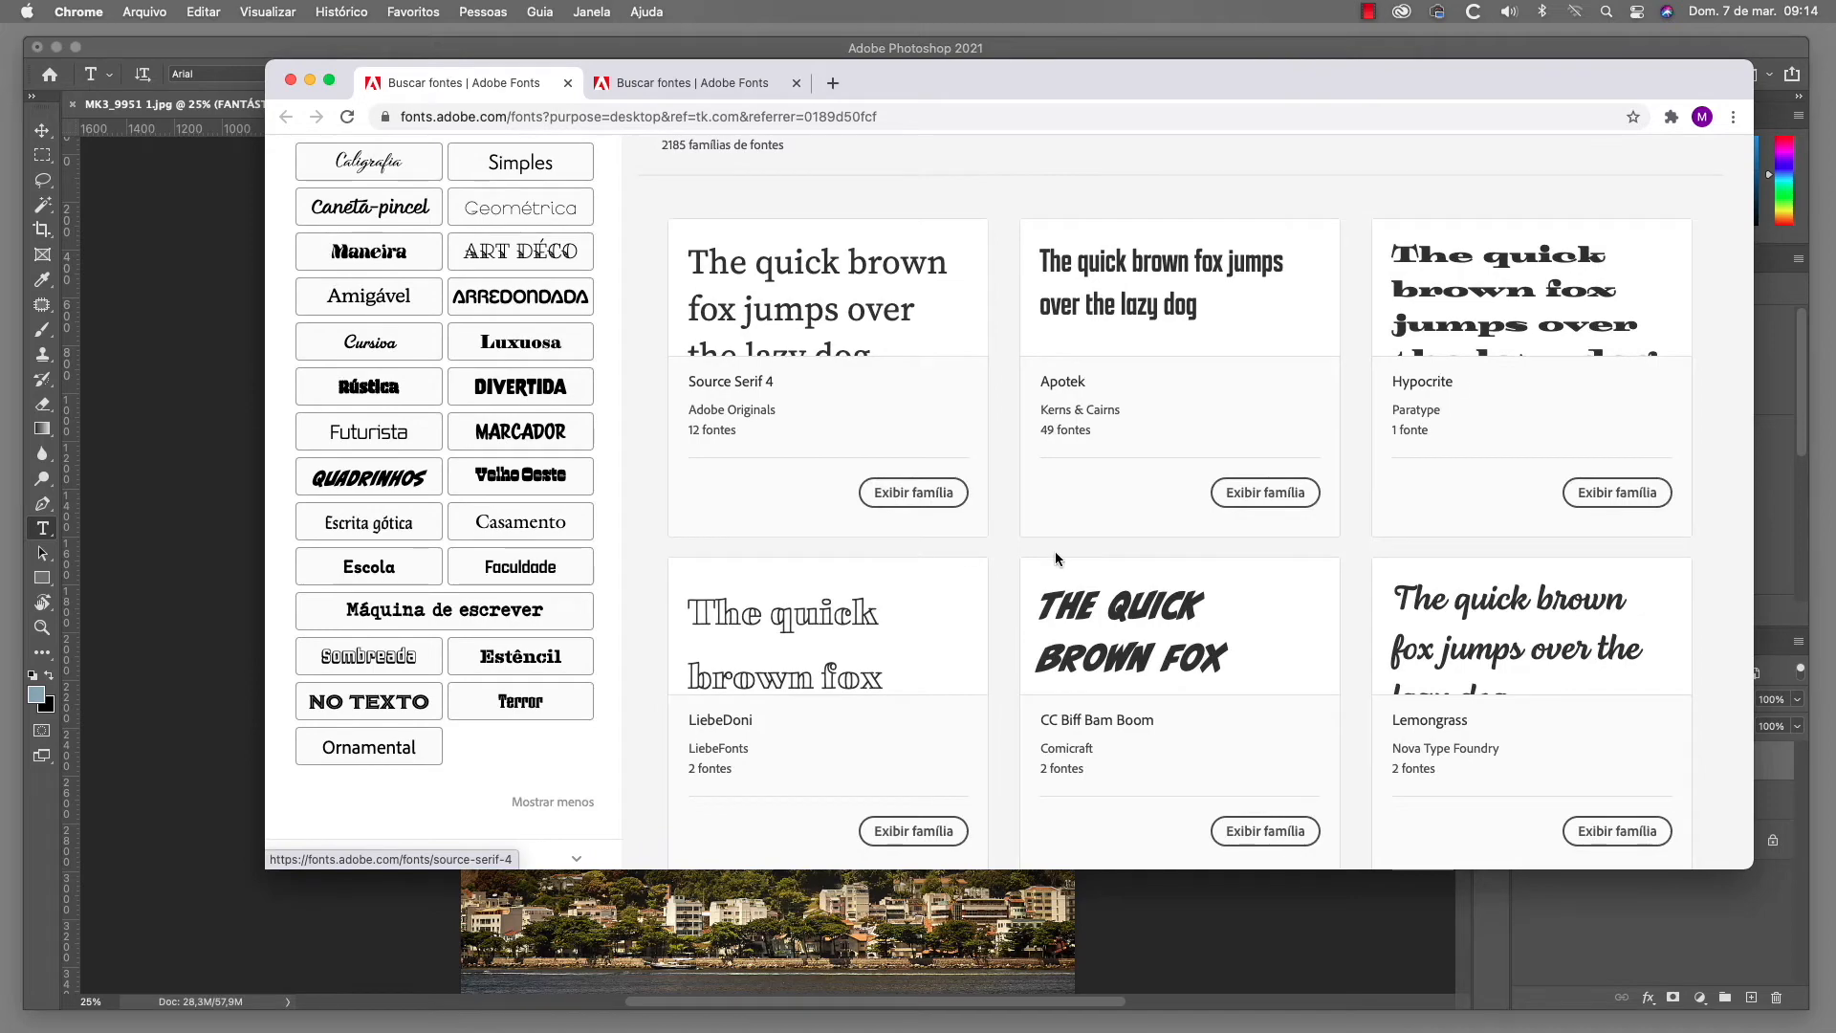
scroll(1079, 557, down, 3)
scroll(1082, 557, up, 2)
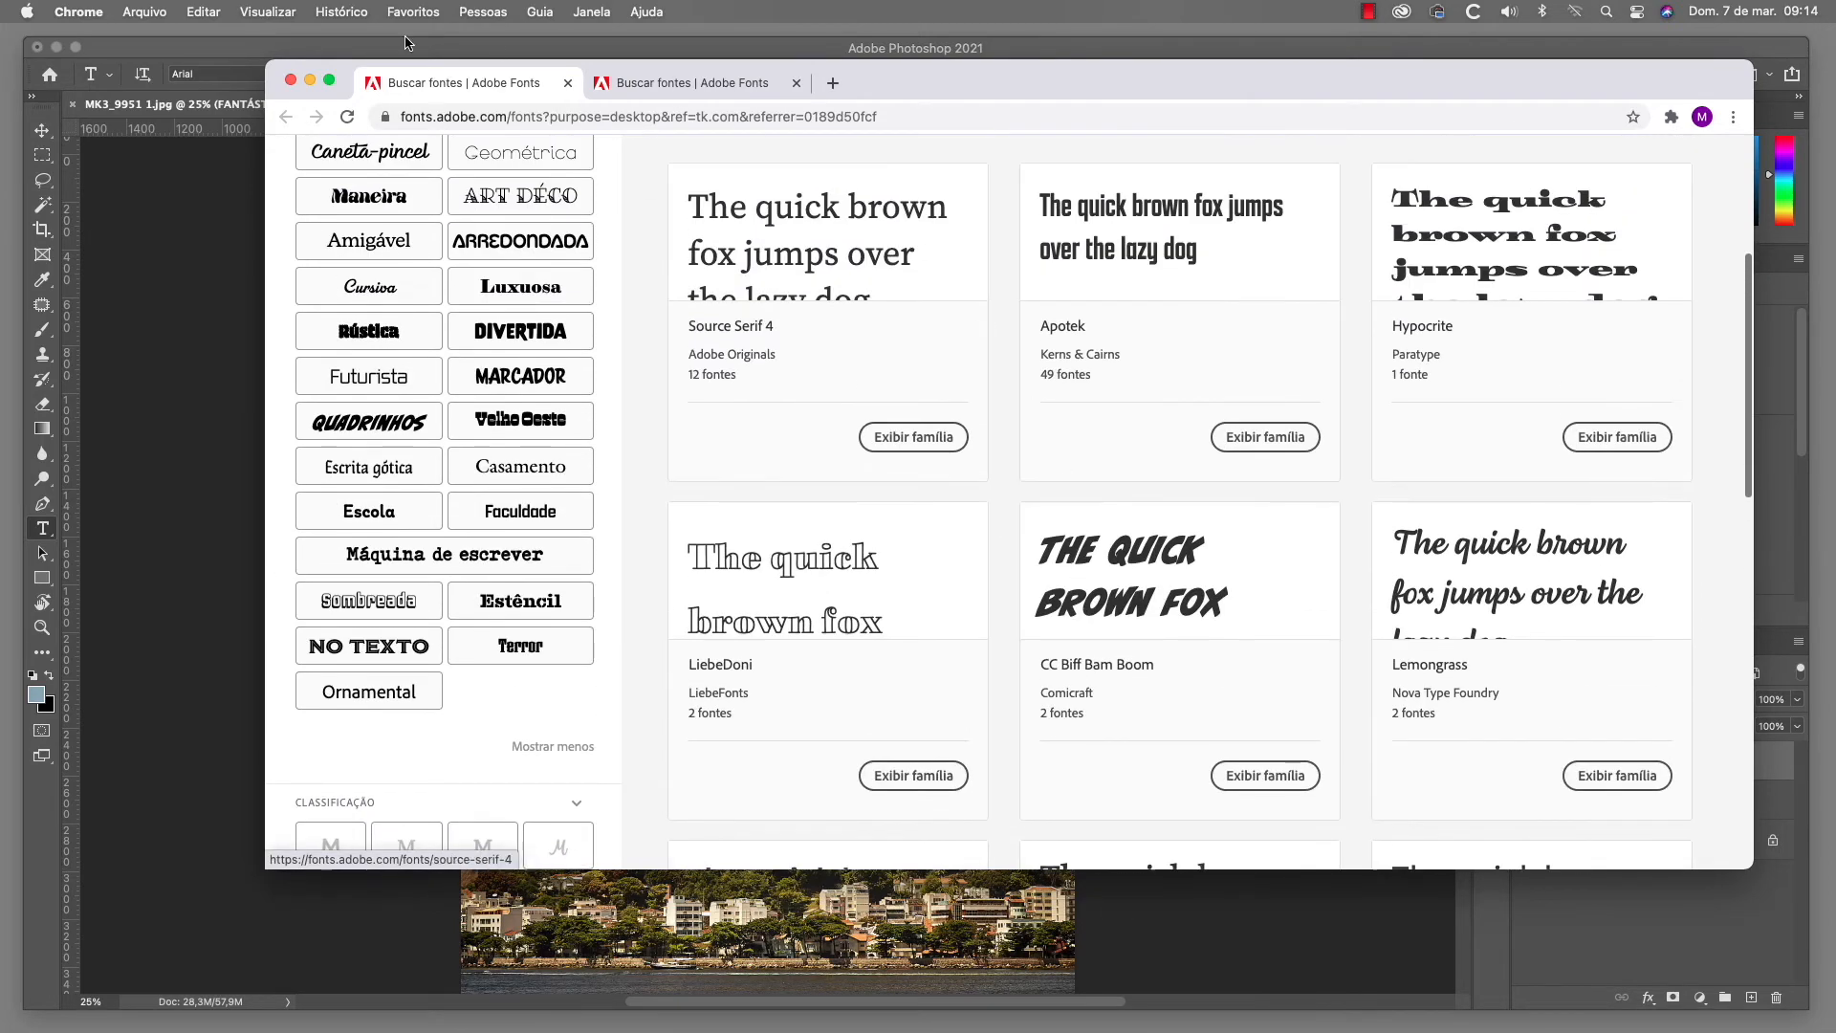
click(310, 80)
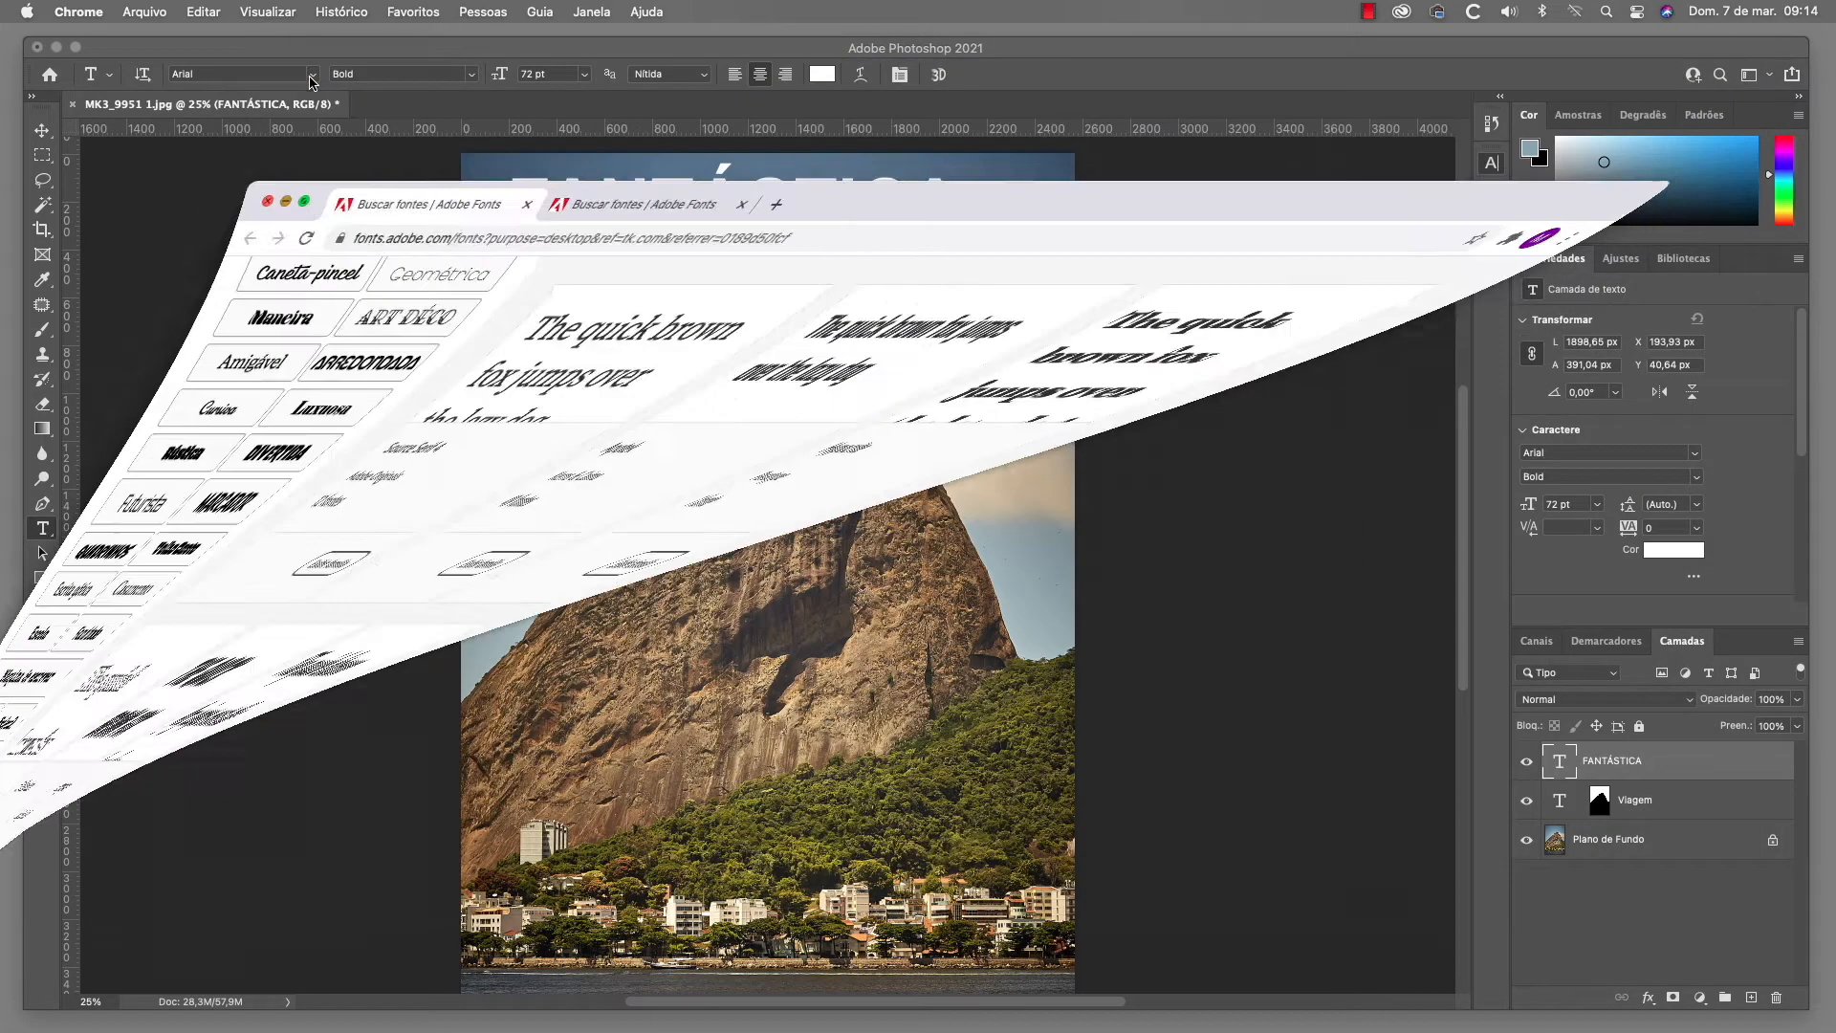
- Set the font of the FANTÁSTICA text to Avenir
click(1492, 164)
click(1378, 192)
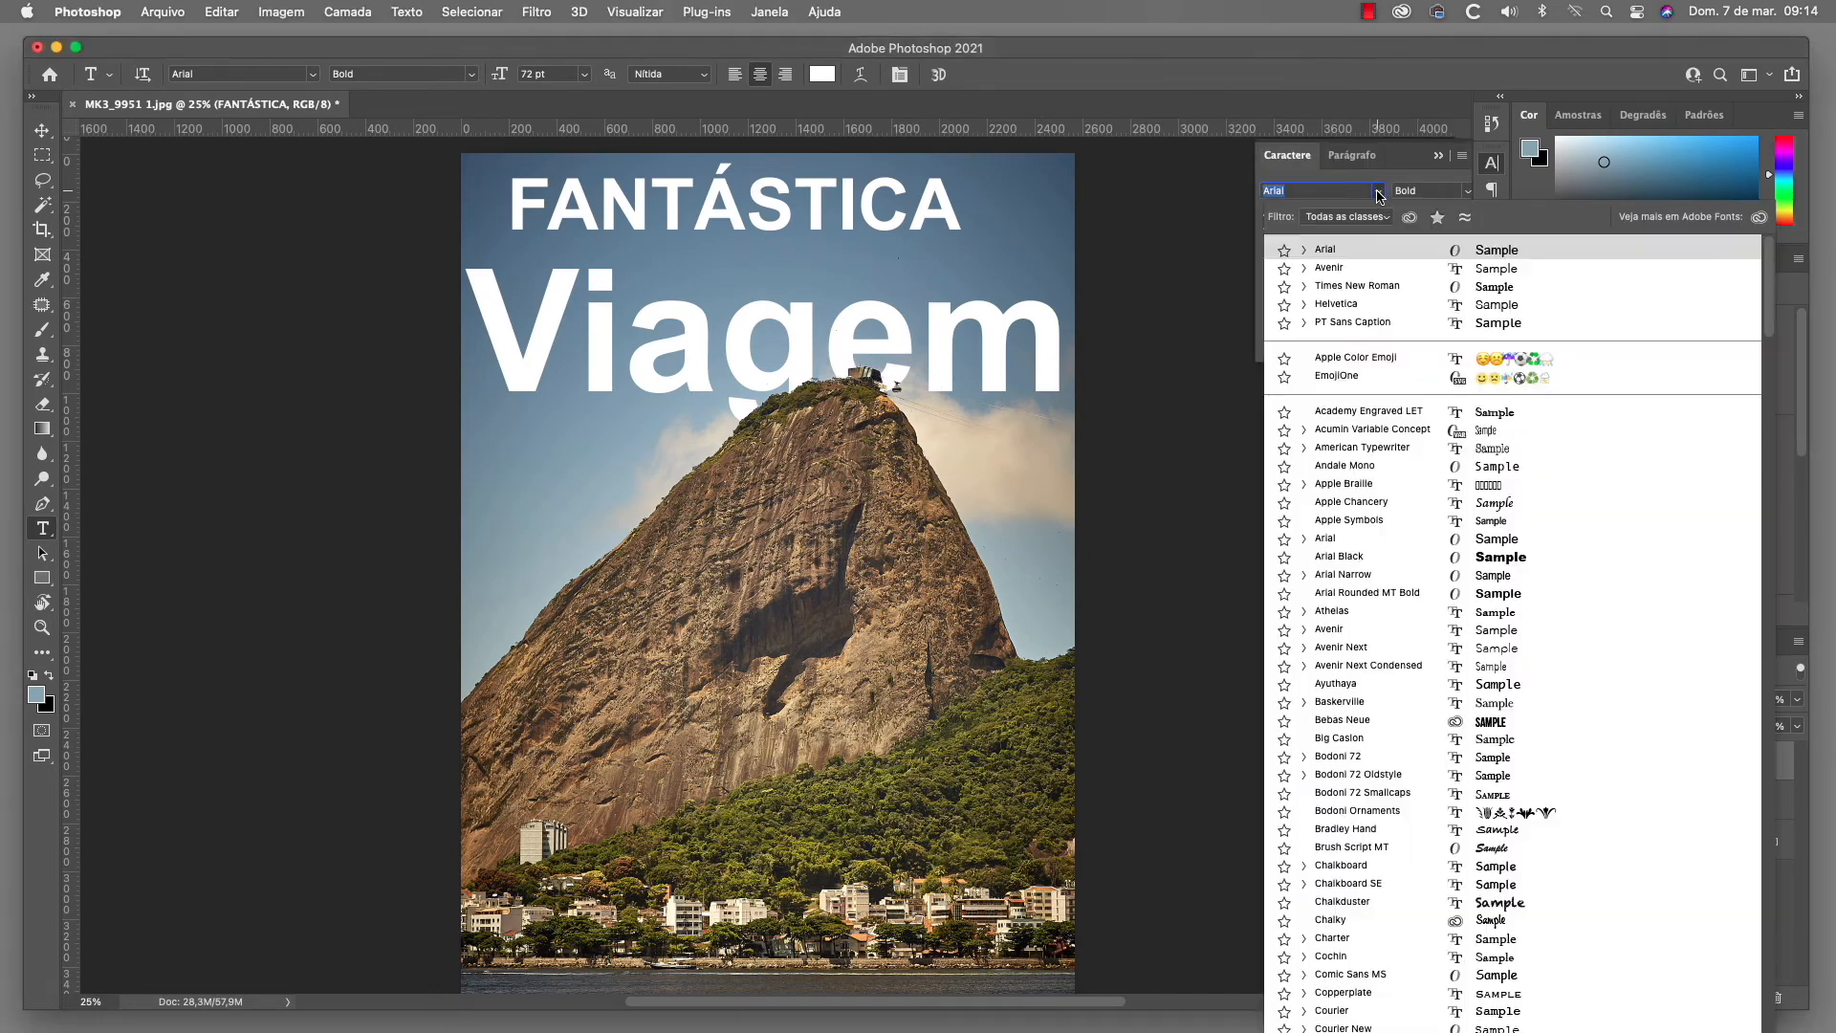
click(1336, 268)
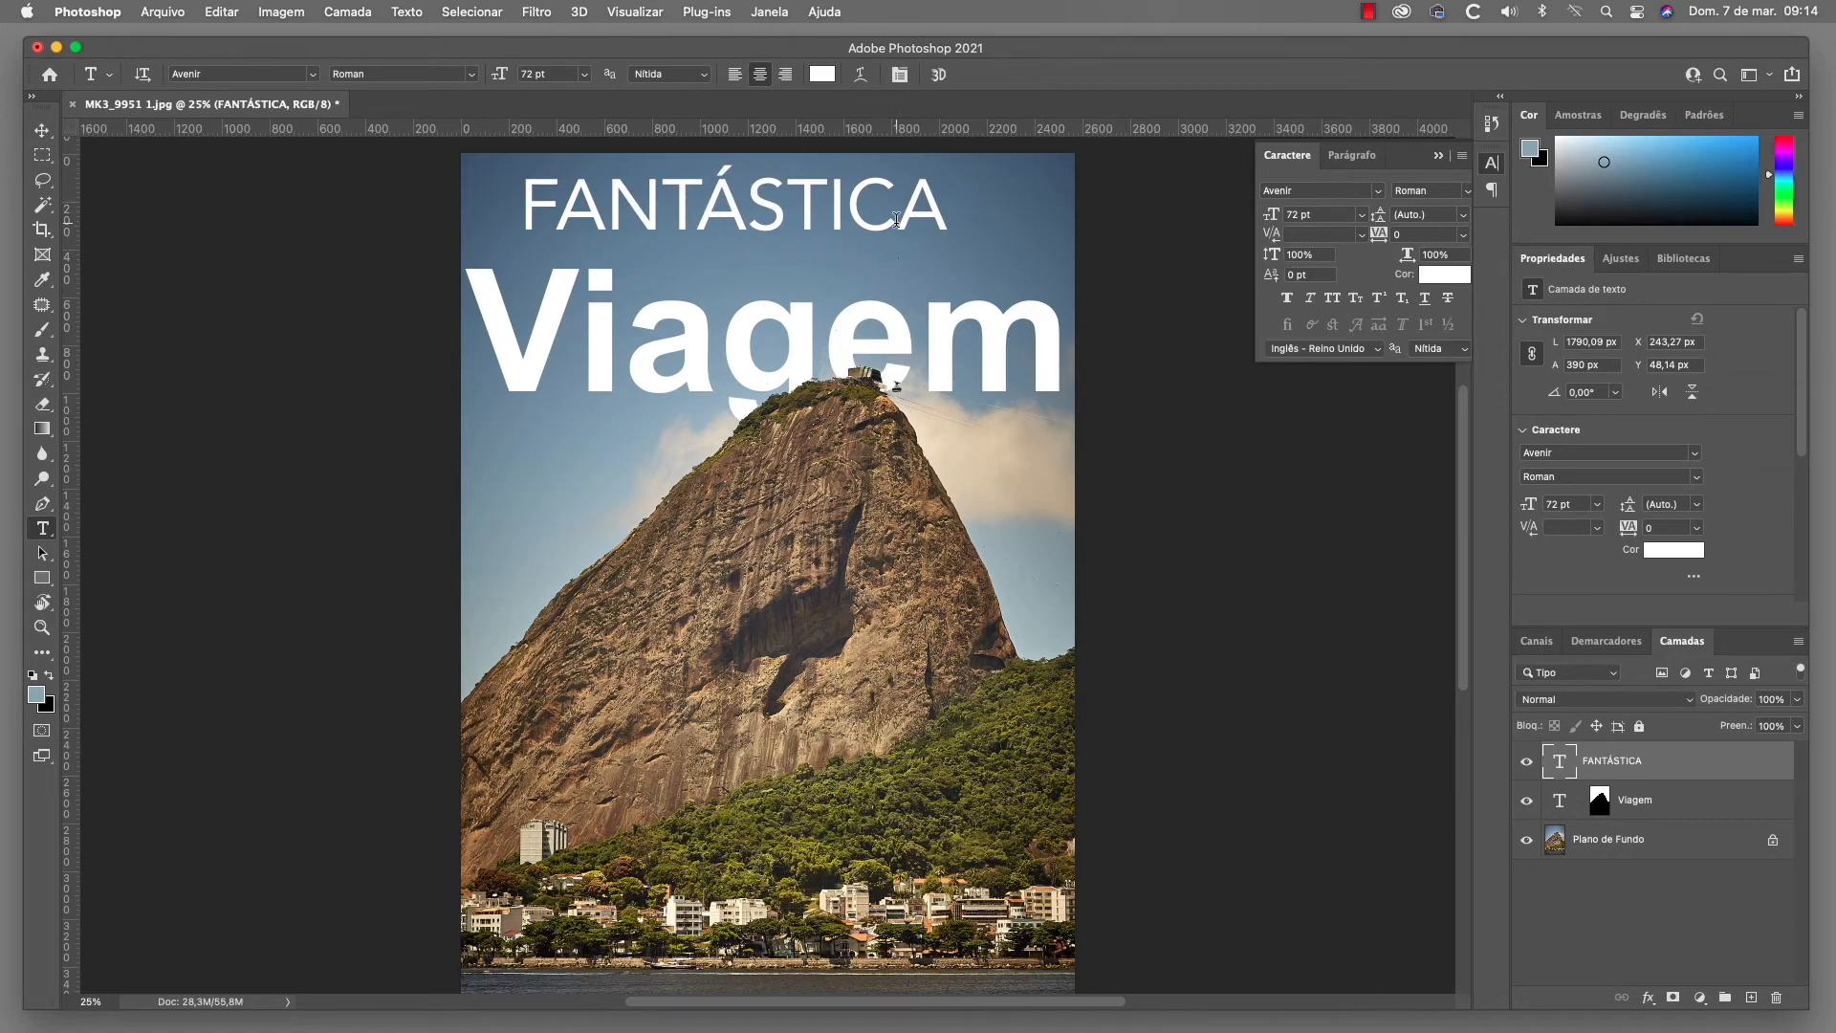
- Scale the FANTÁSTICA text to about 68.16% and place it just above the last letters of Viagem
key(ctrl+t)
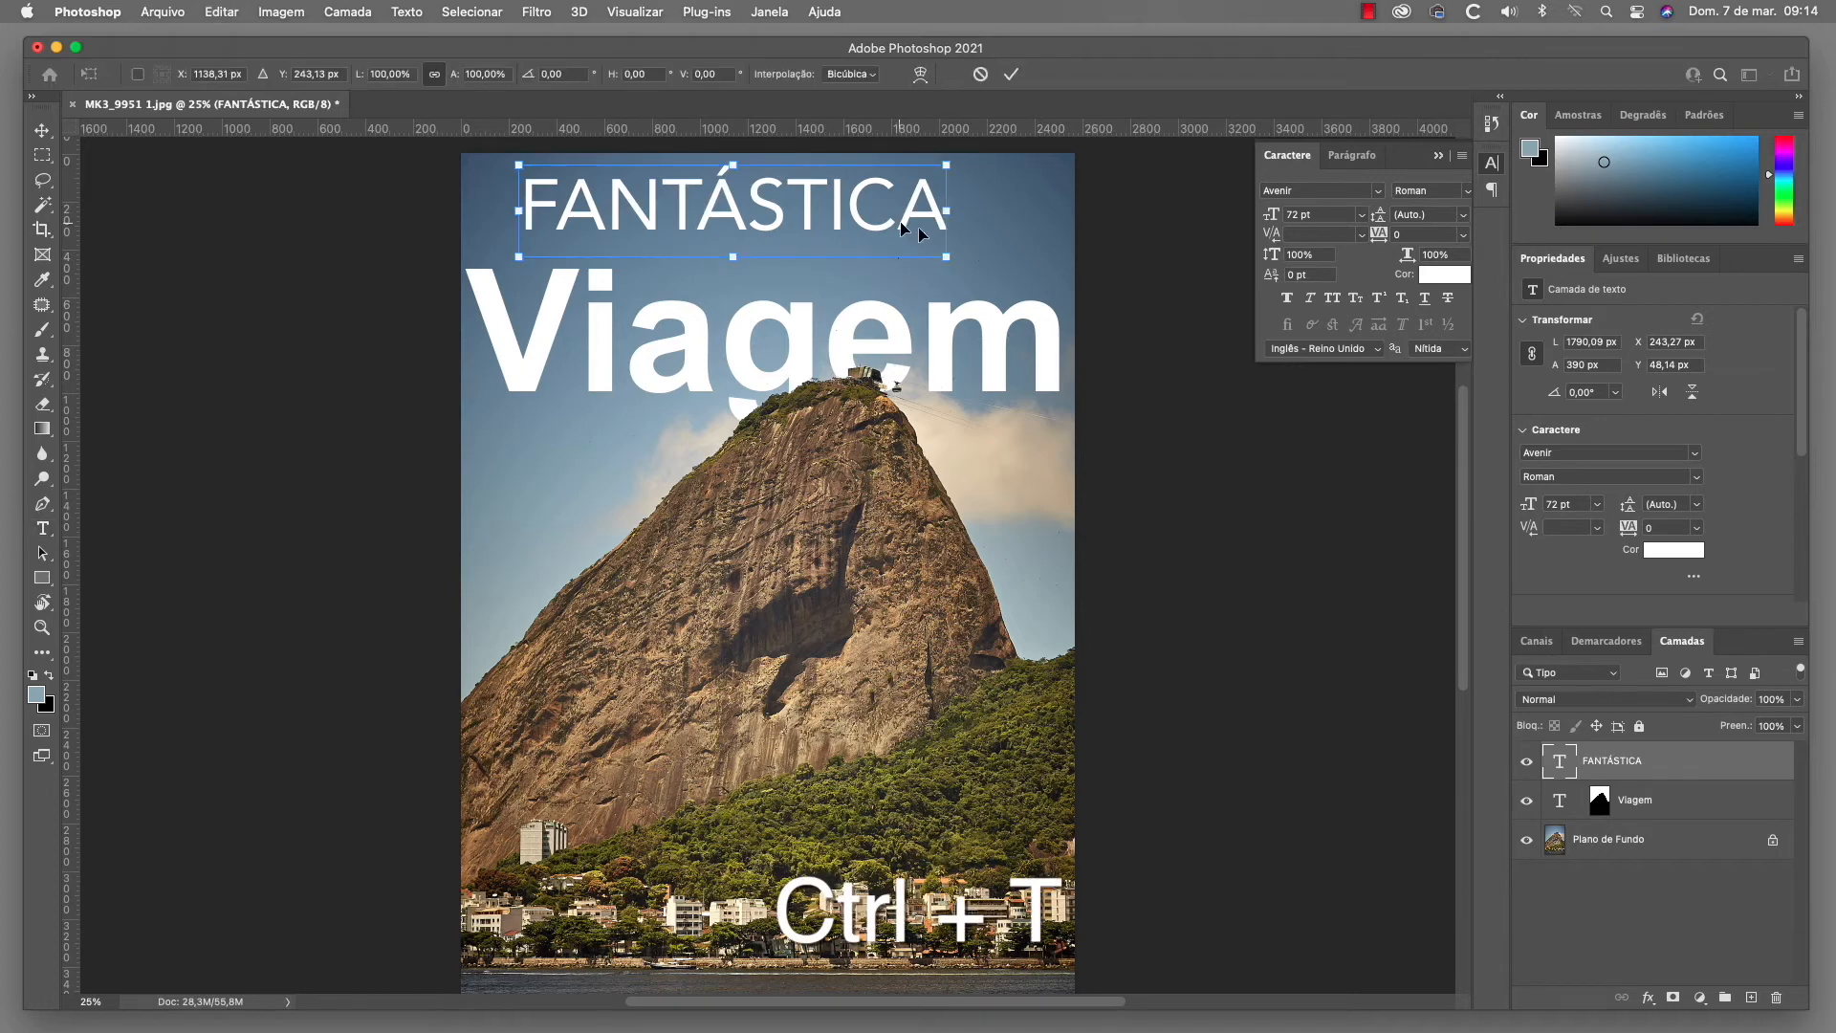
drag(947, 255, 1027, 264)
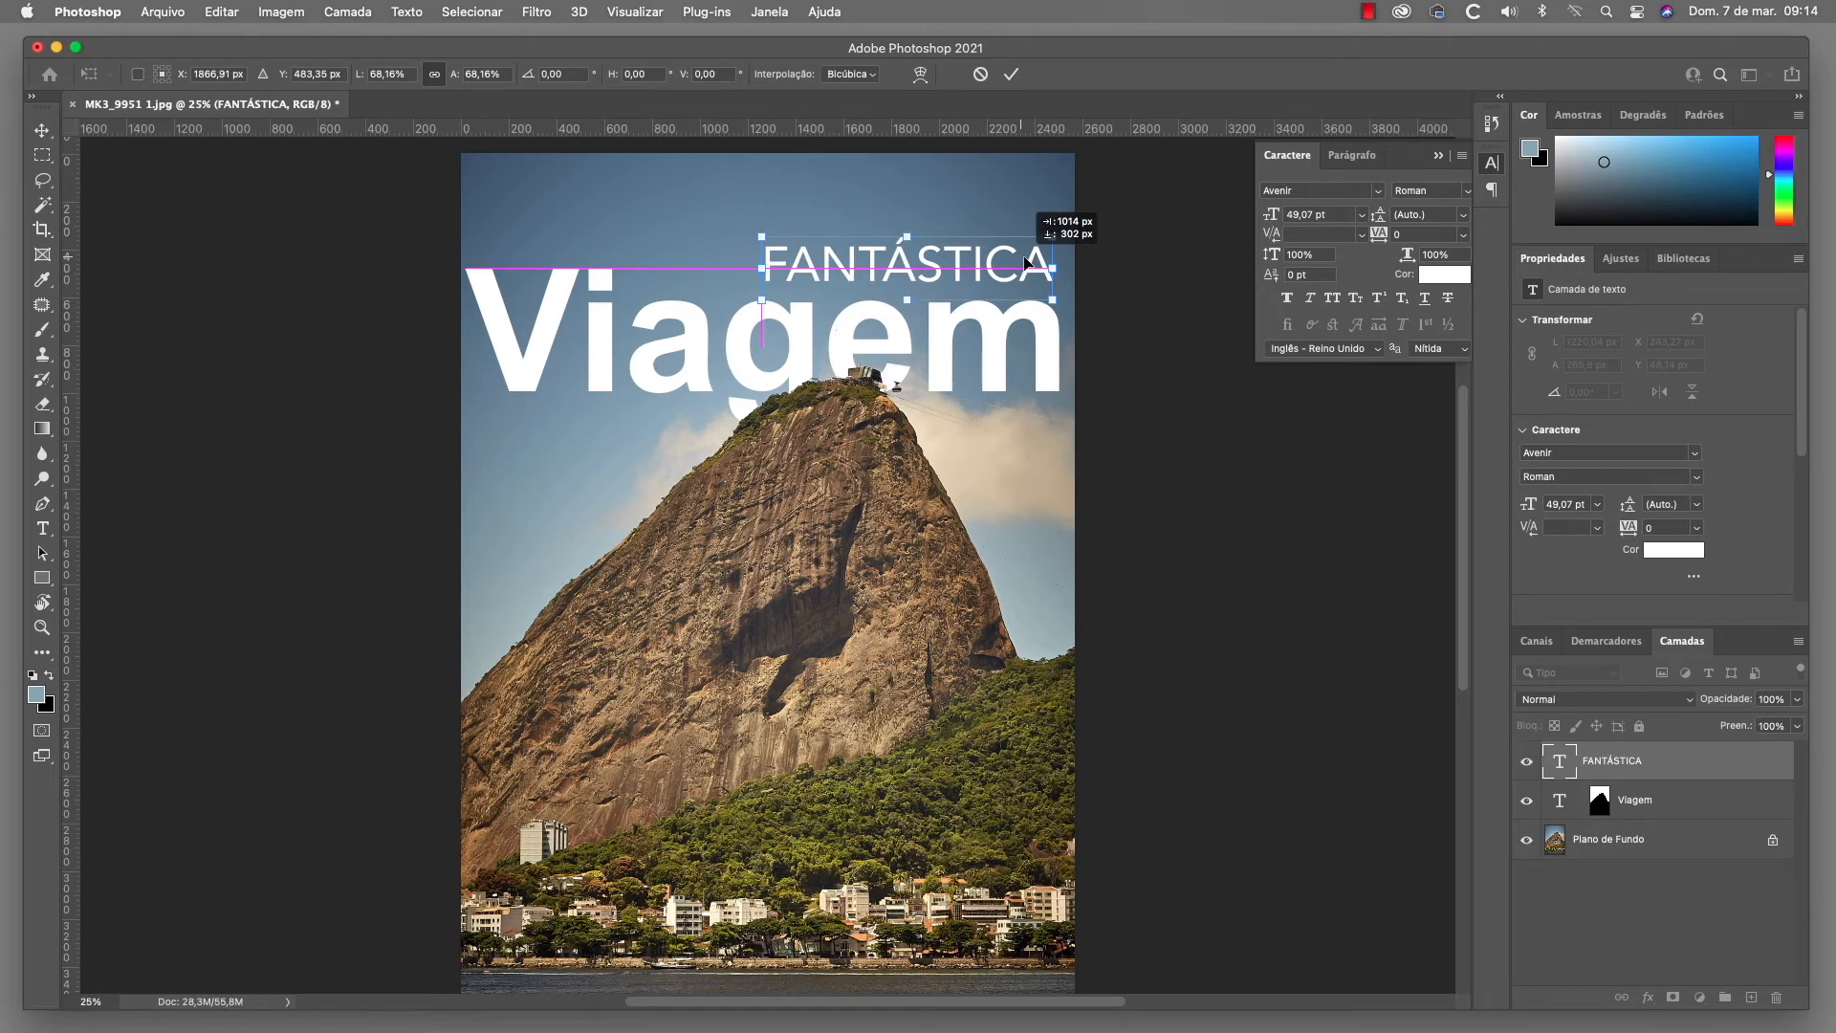
drag(1025, 263, 1026, 263)
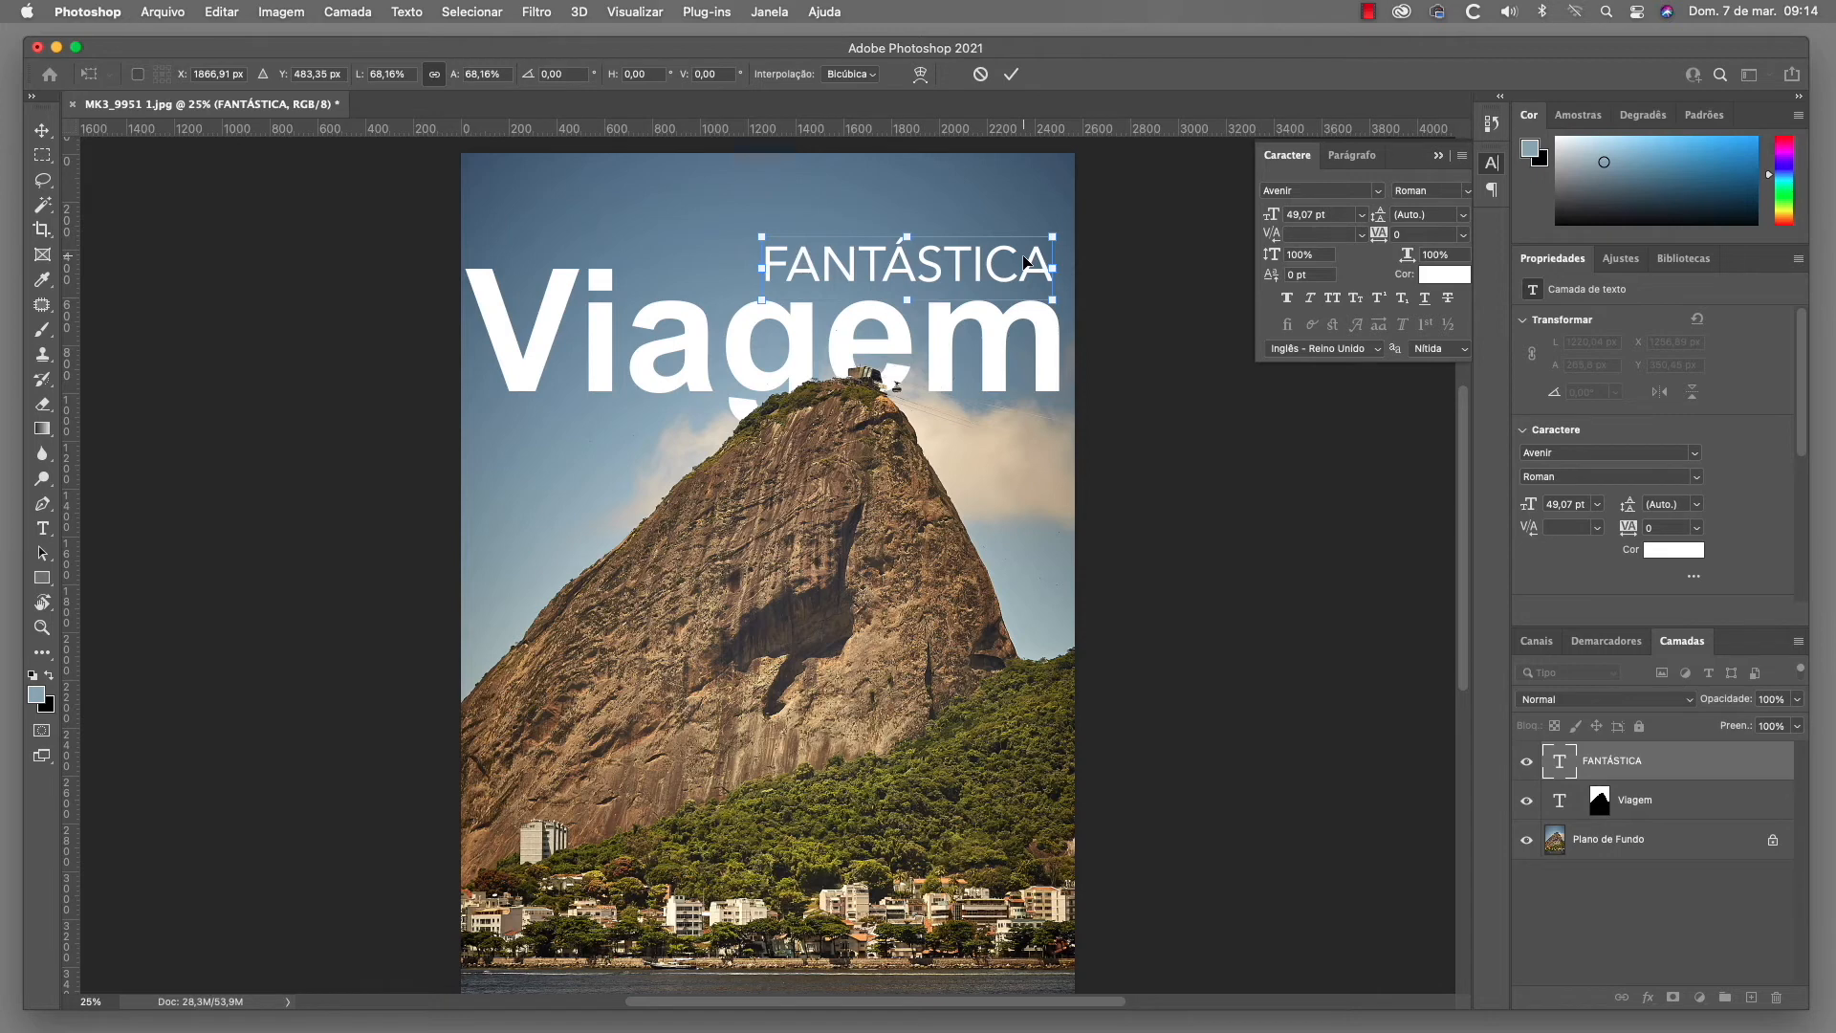
key(Return)
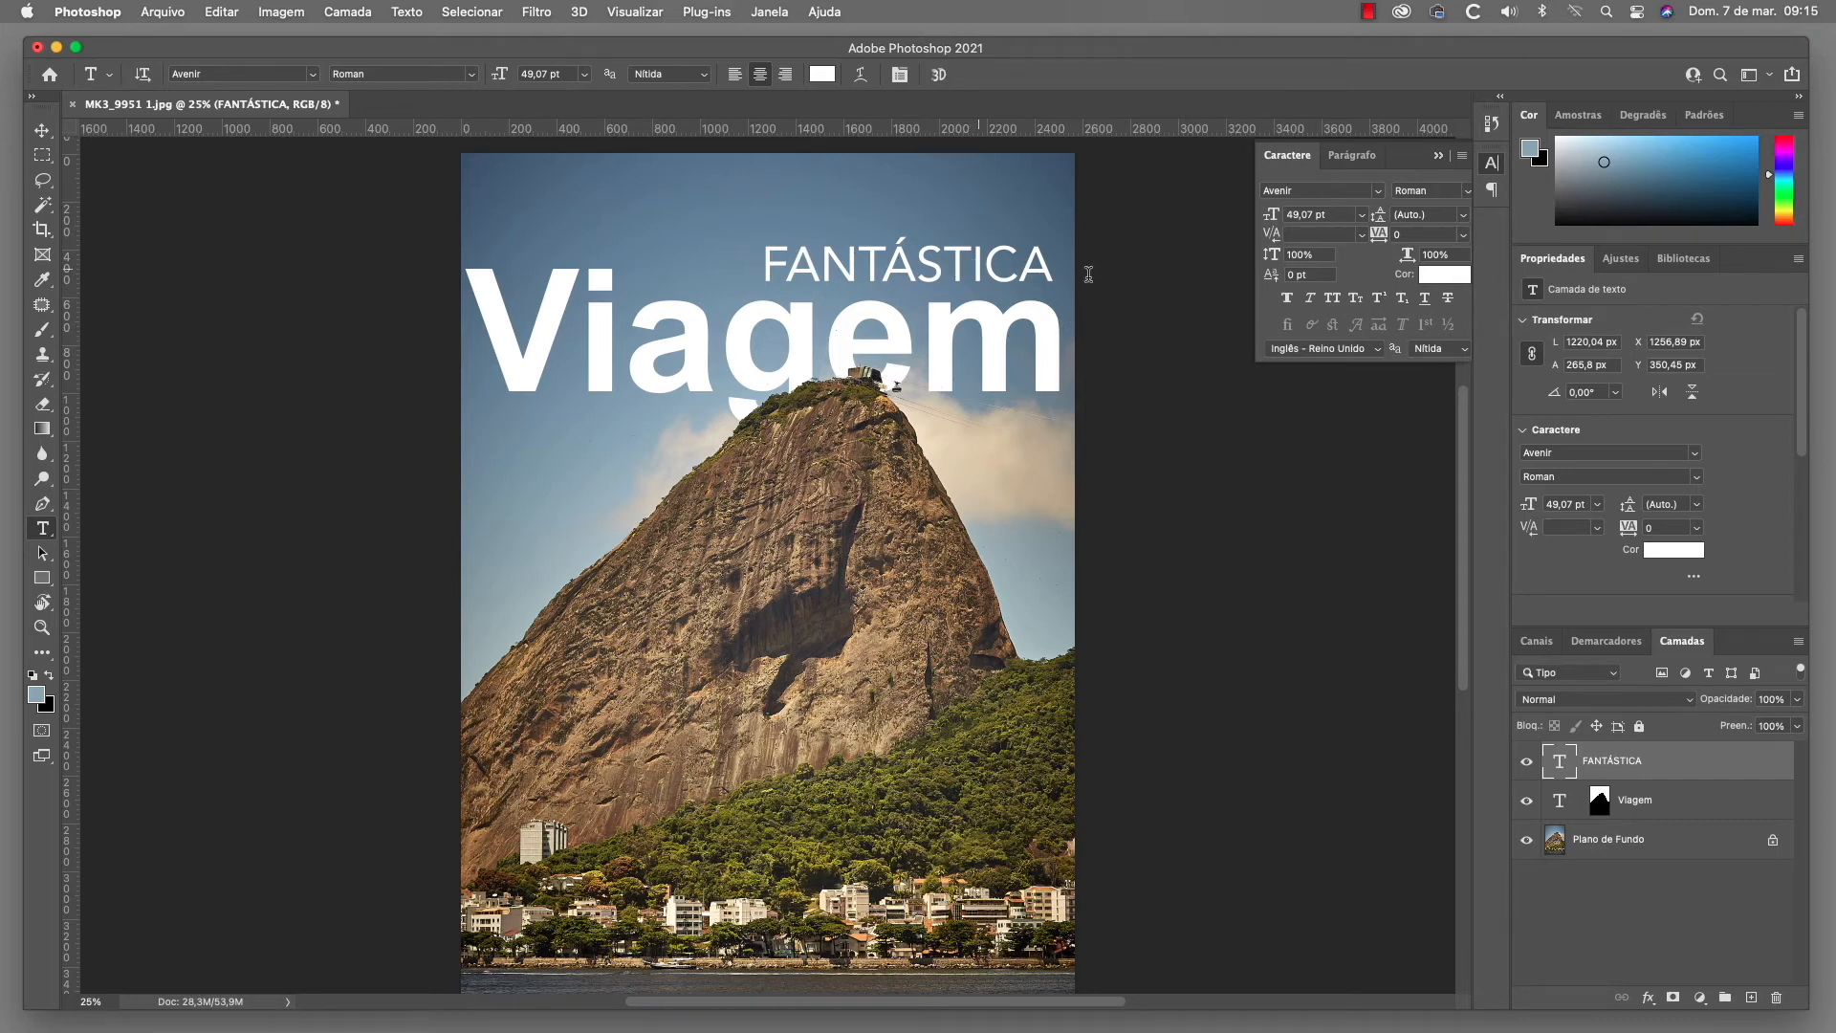
- Set the colour of the FANTÁSTICA text to black (000000)
click(1446, 281)
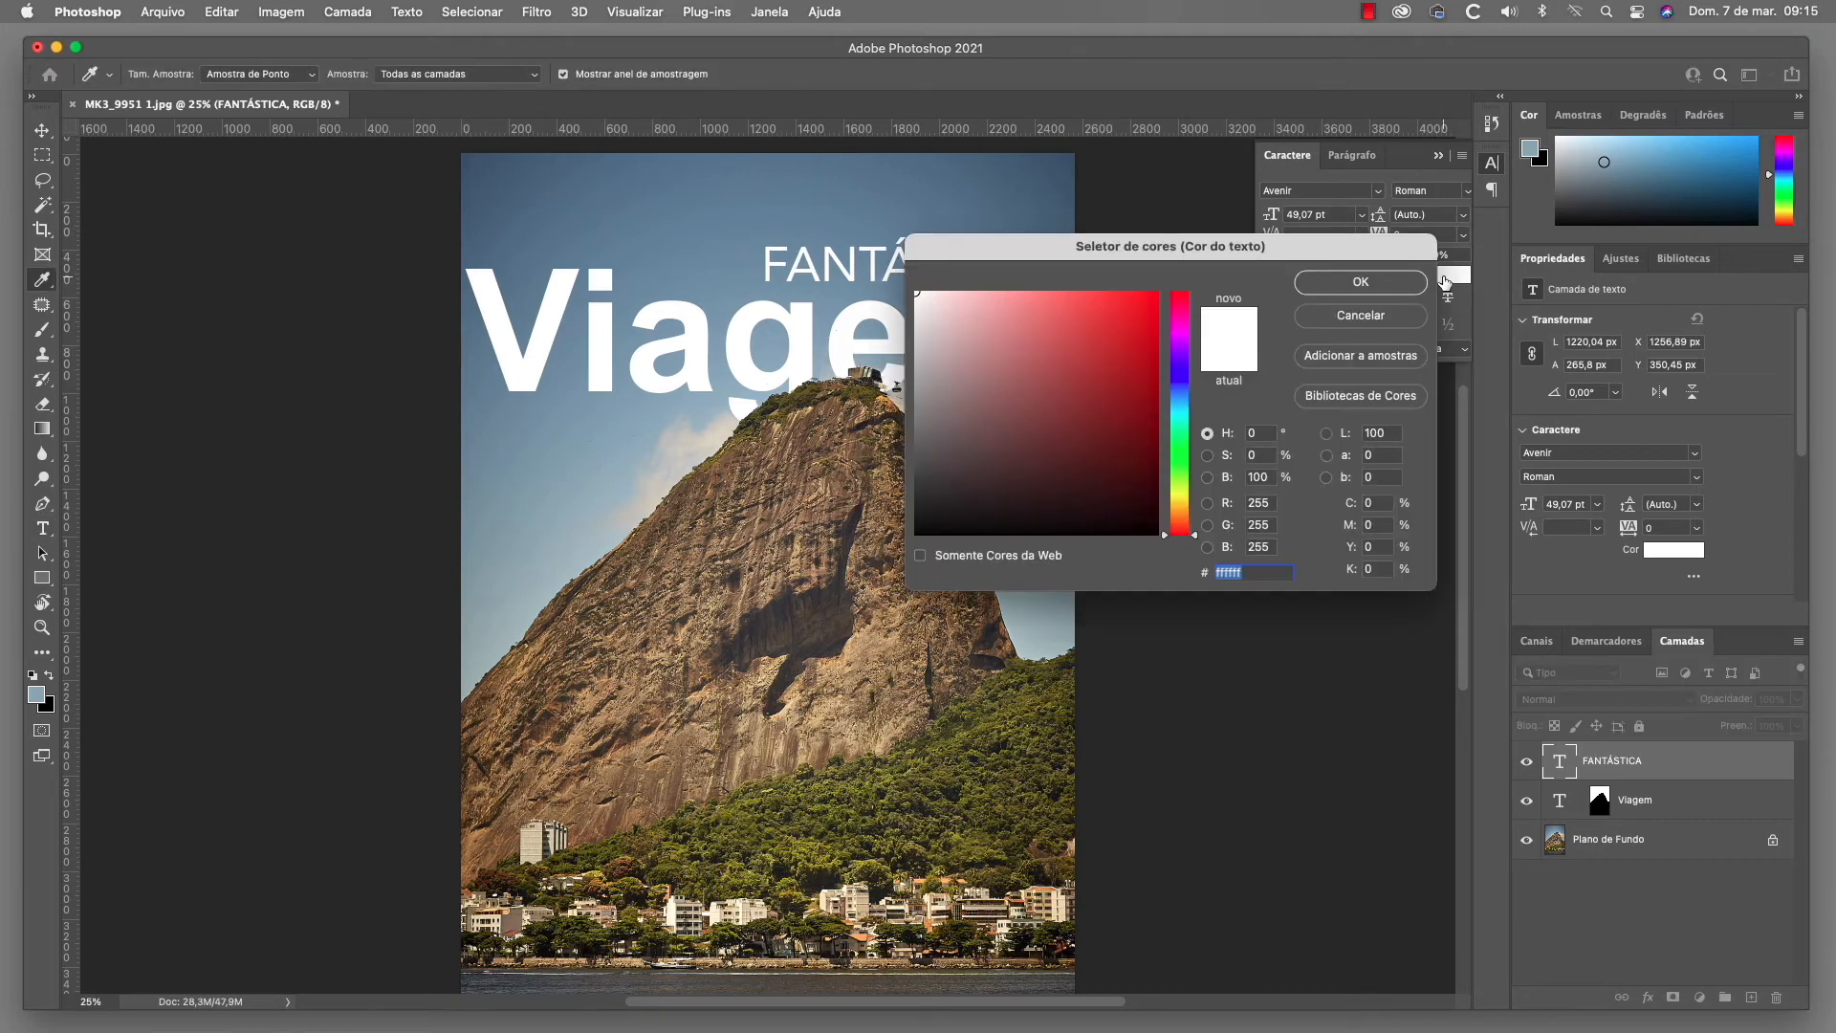
click(1387, 319)
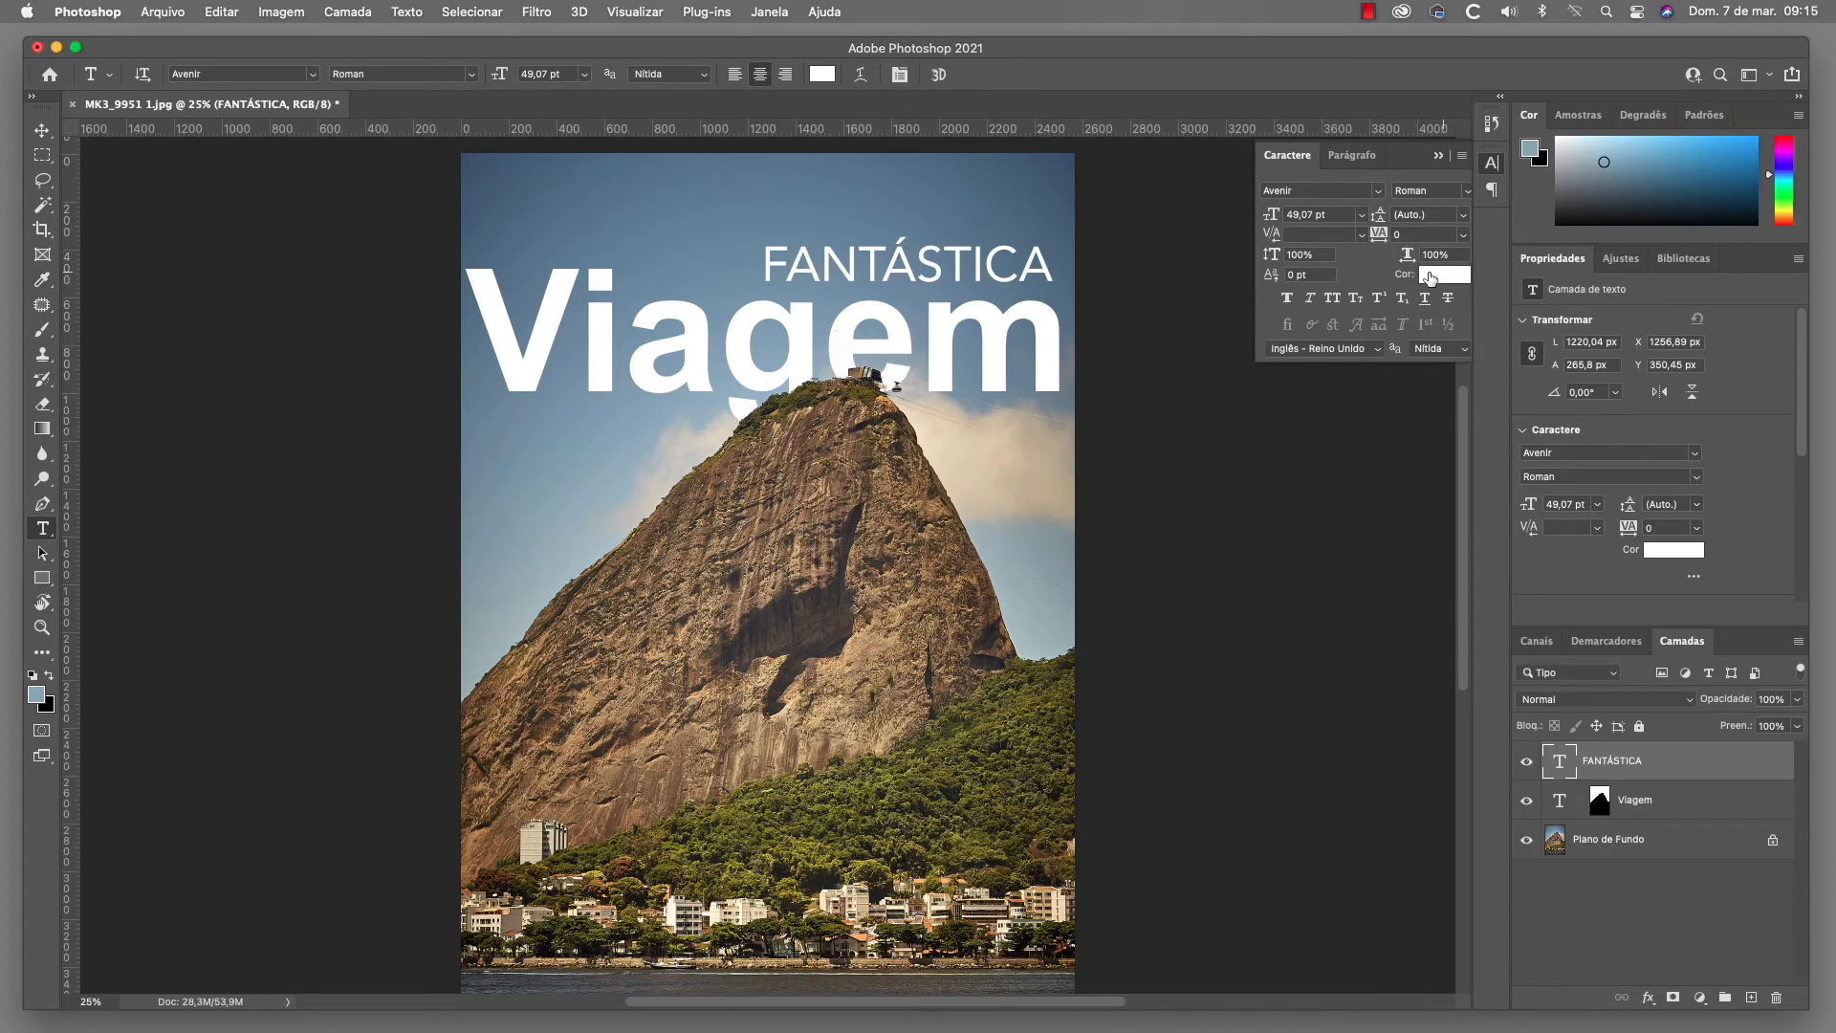
click(1452, 283)
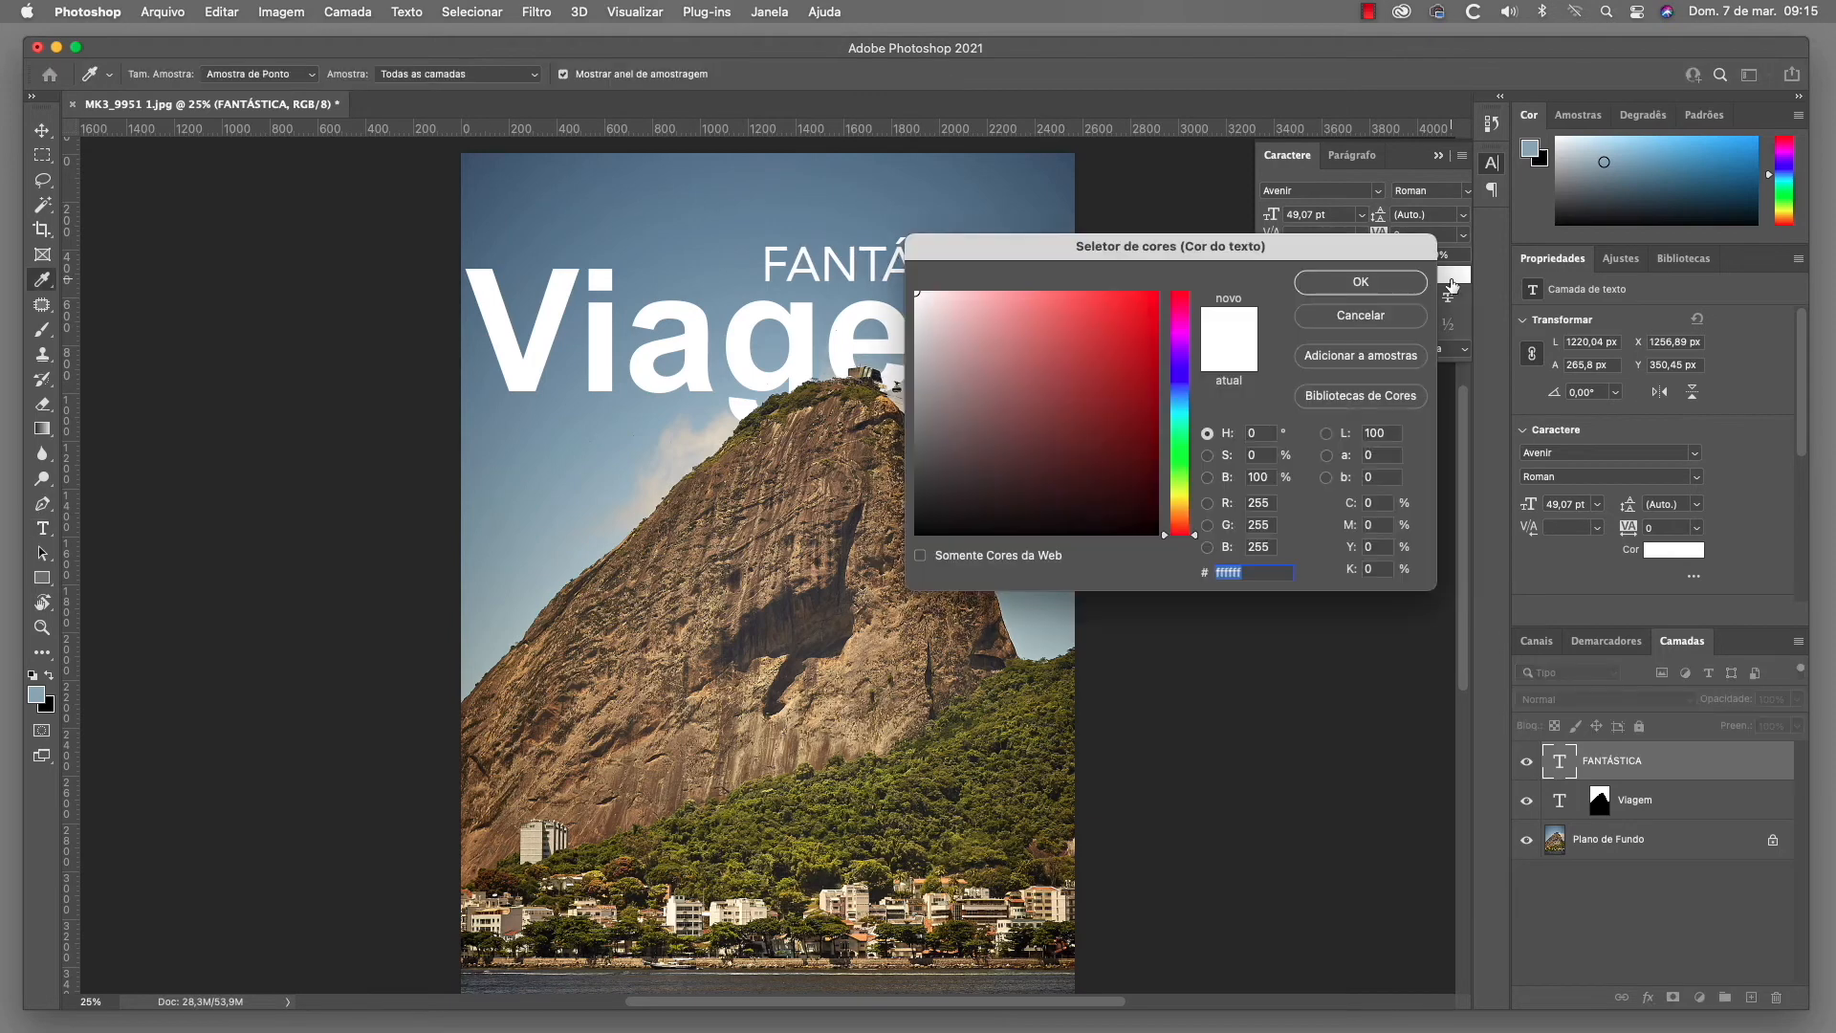
click(932, 507)
drag(933, 507, 905, 543)
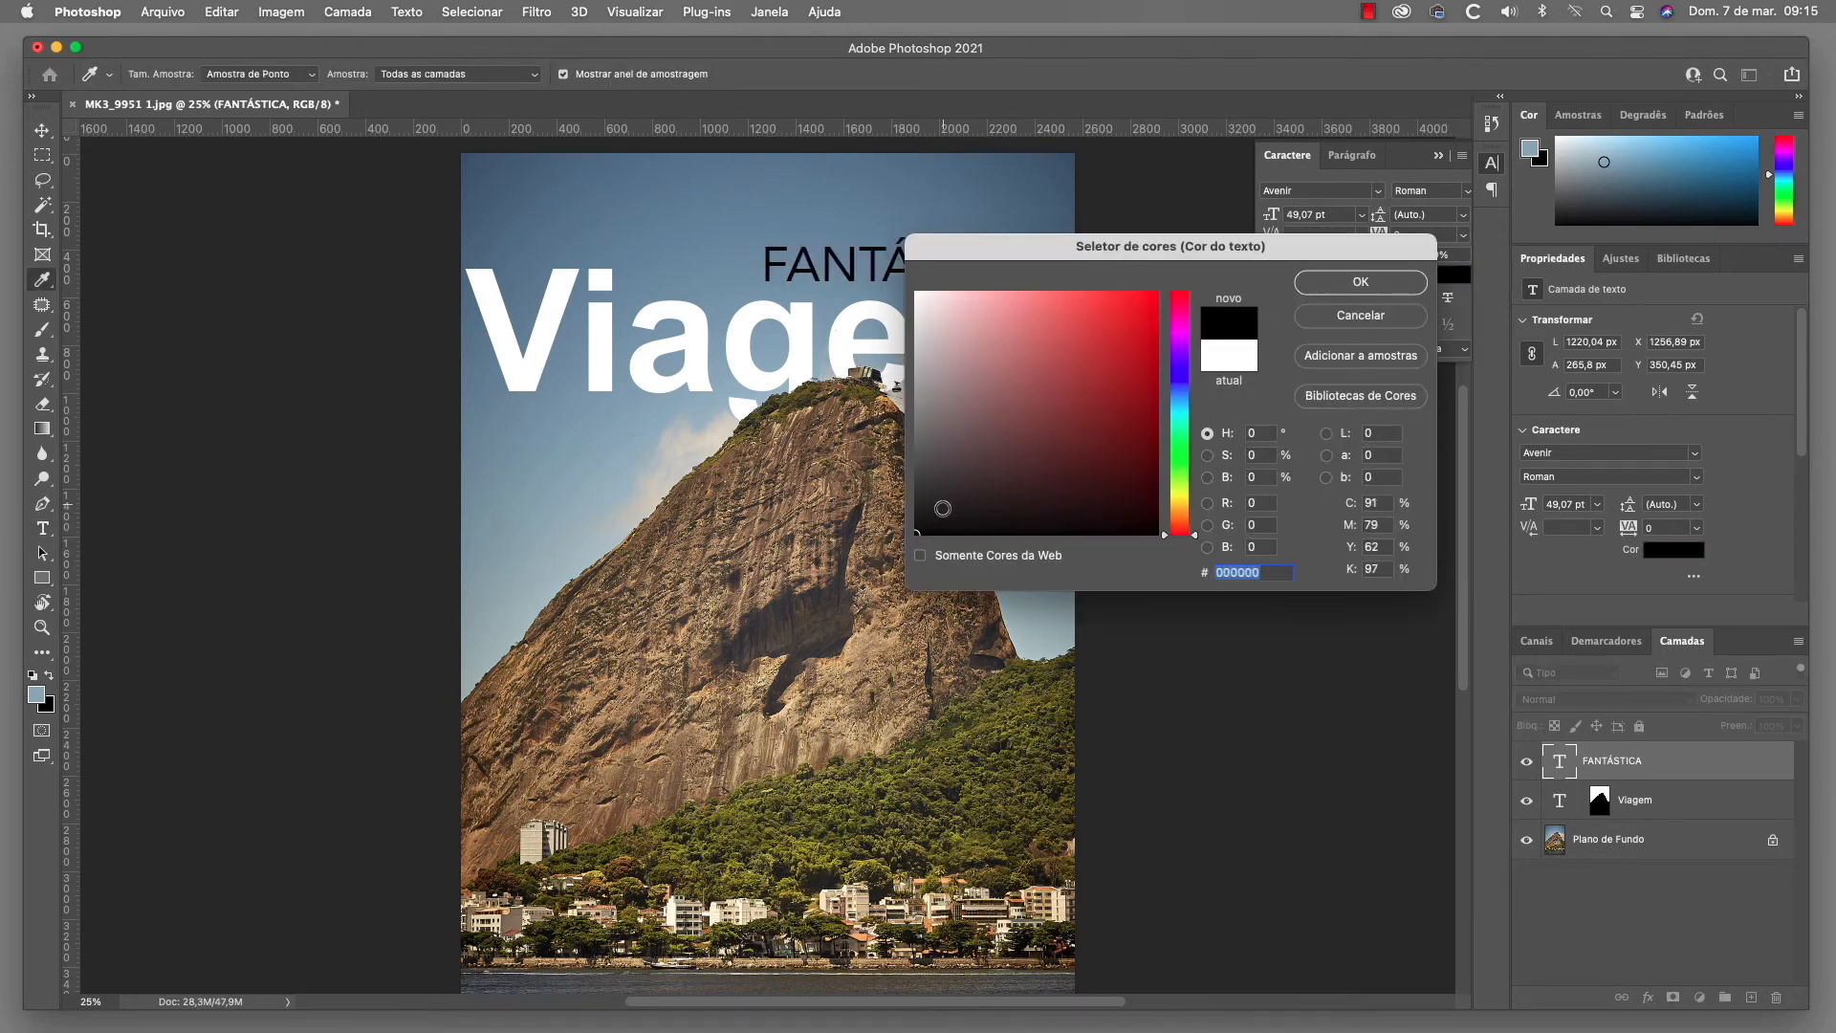
drag(964, 507, 1001, 426)
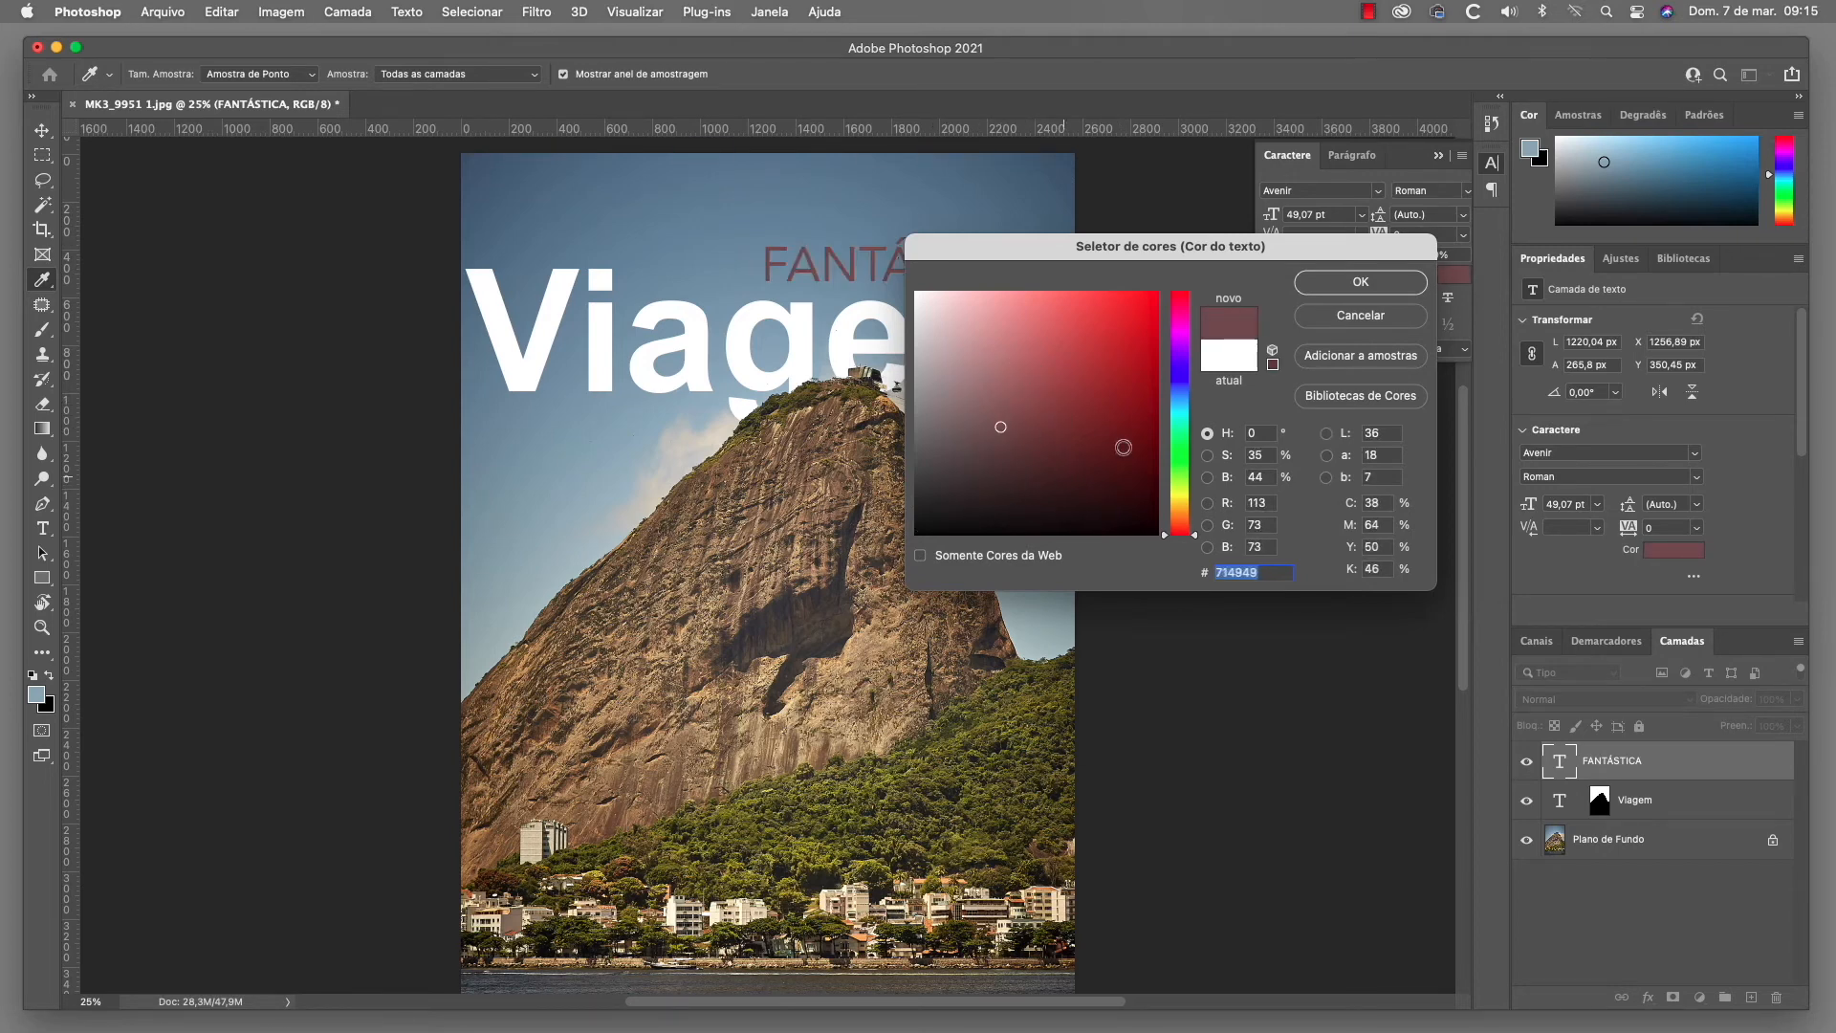
drag(1002, 429, 908, 538)
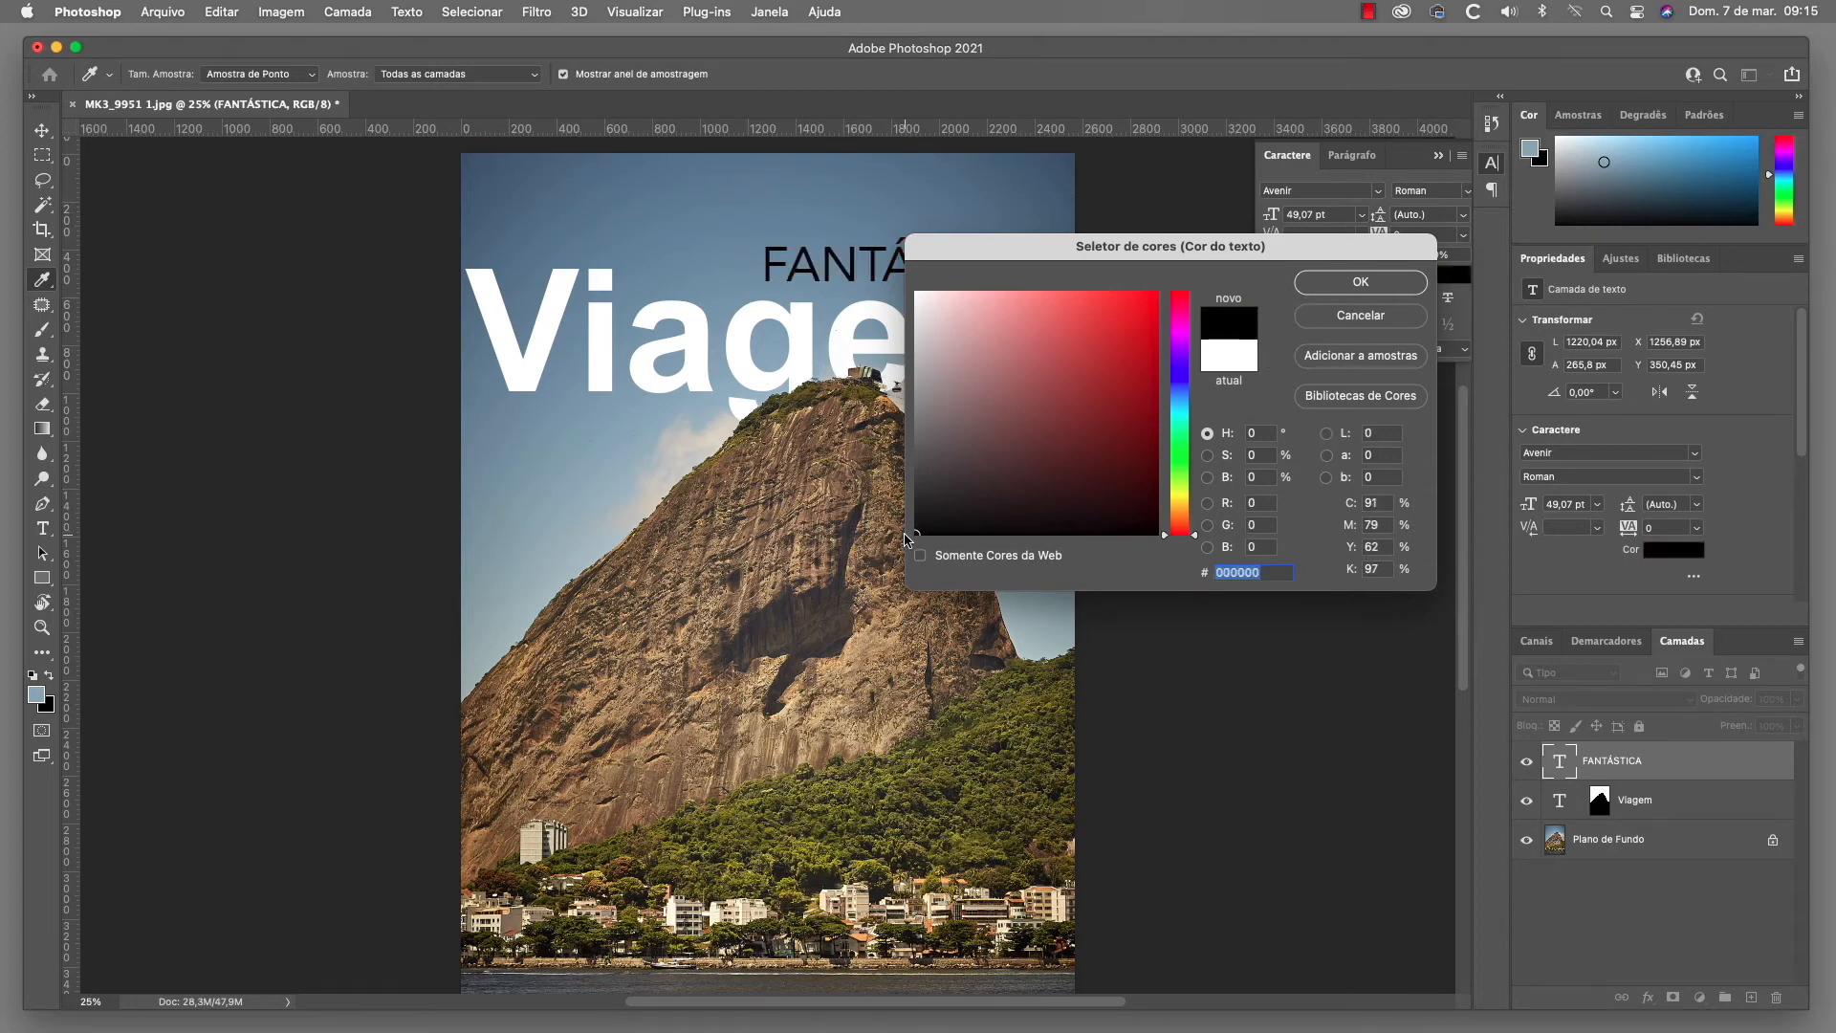
click(1377, 284)
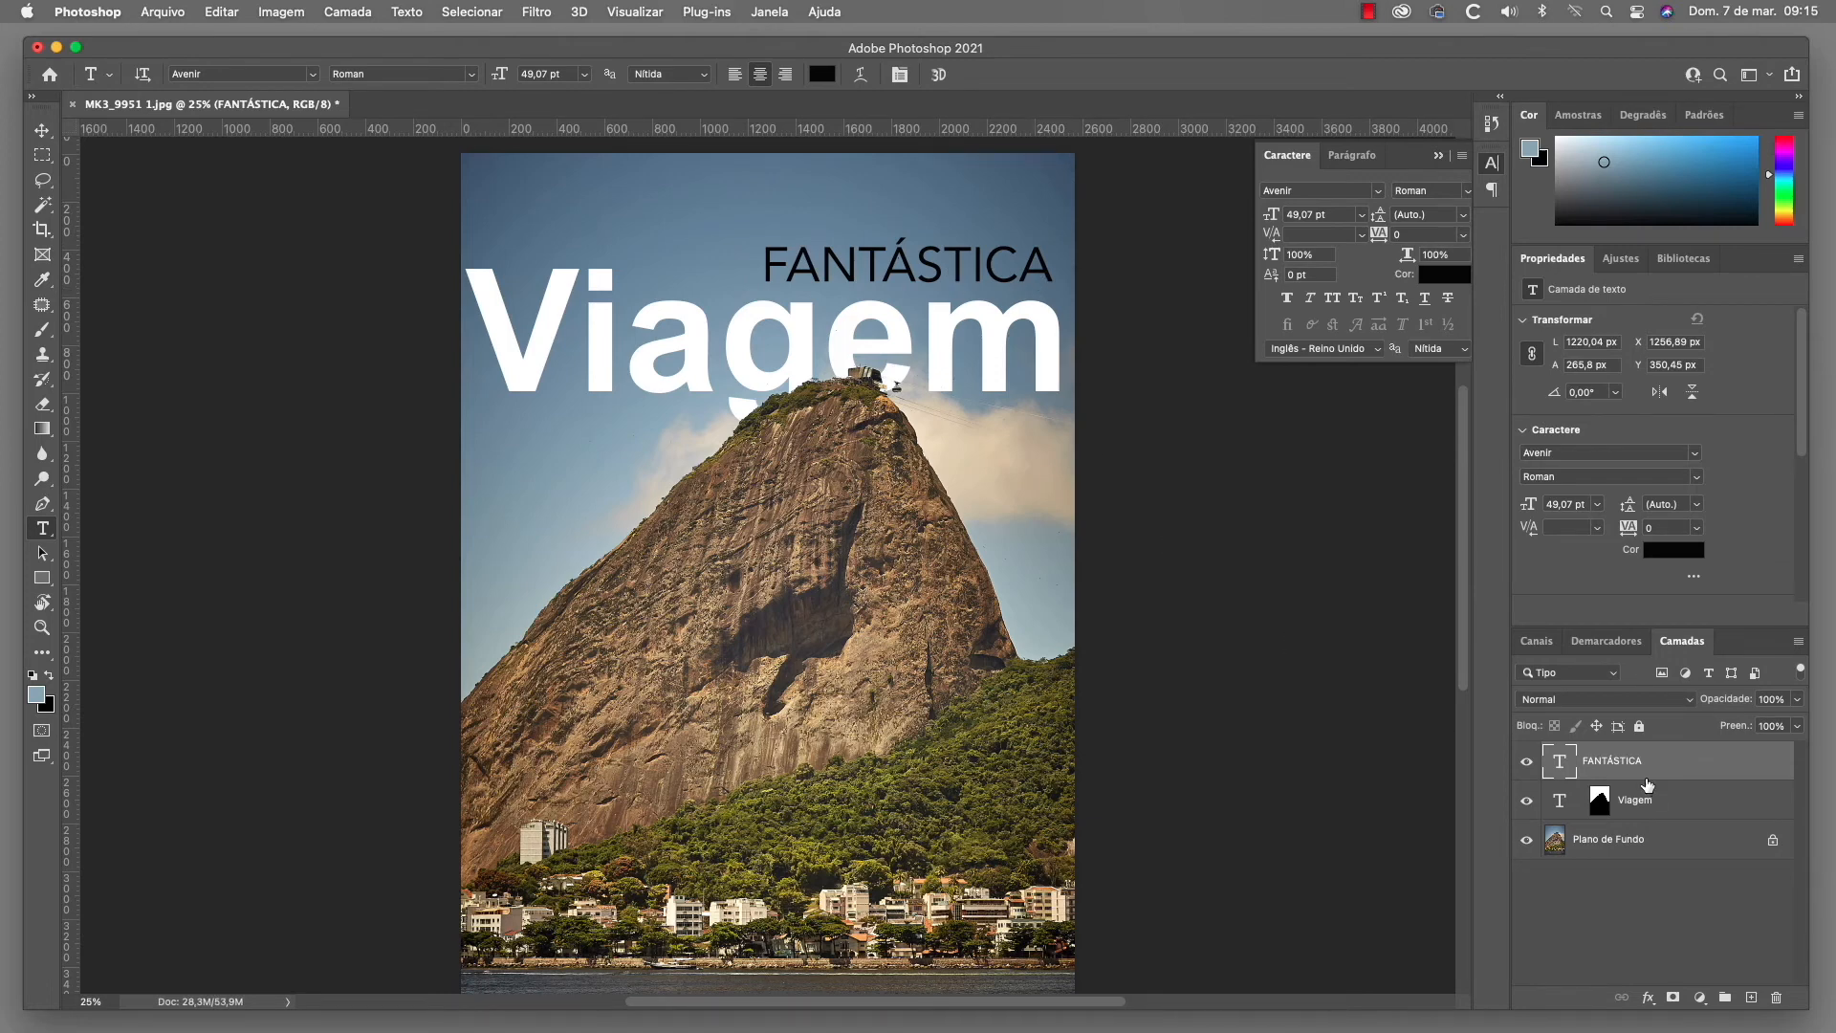
- Set the colour of the Viagem text to red (f71414)
click(1719, 809)
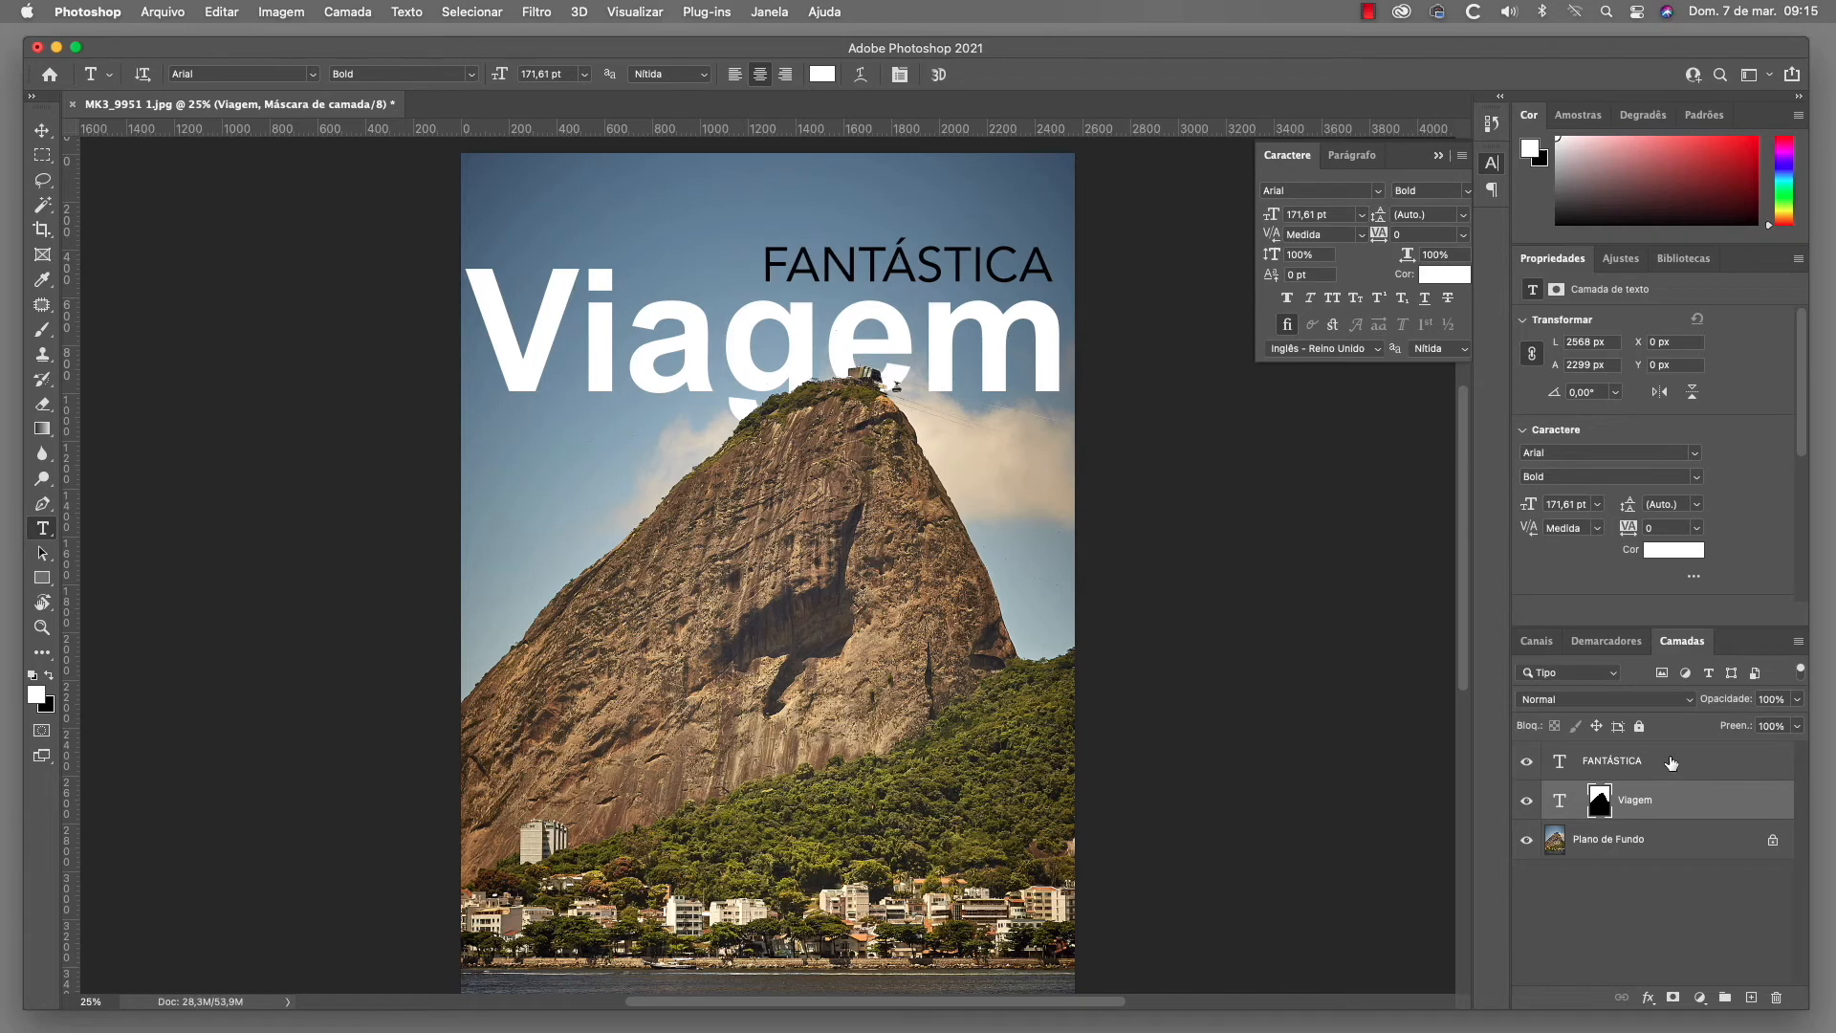
click(1438, 279)
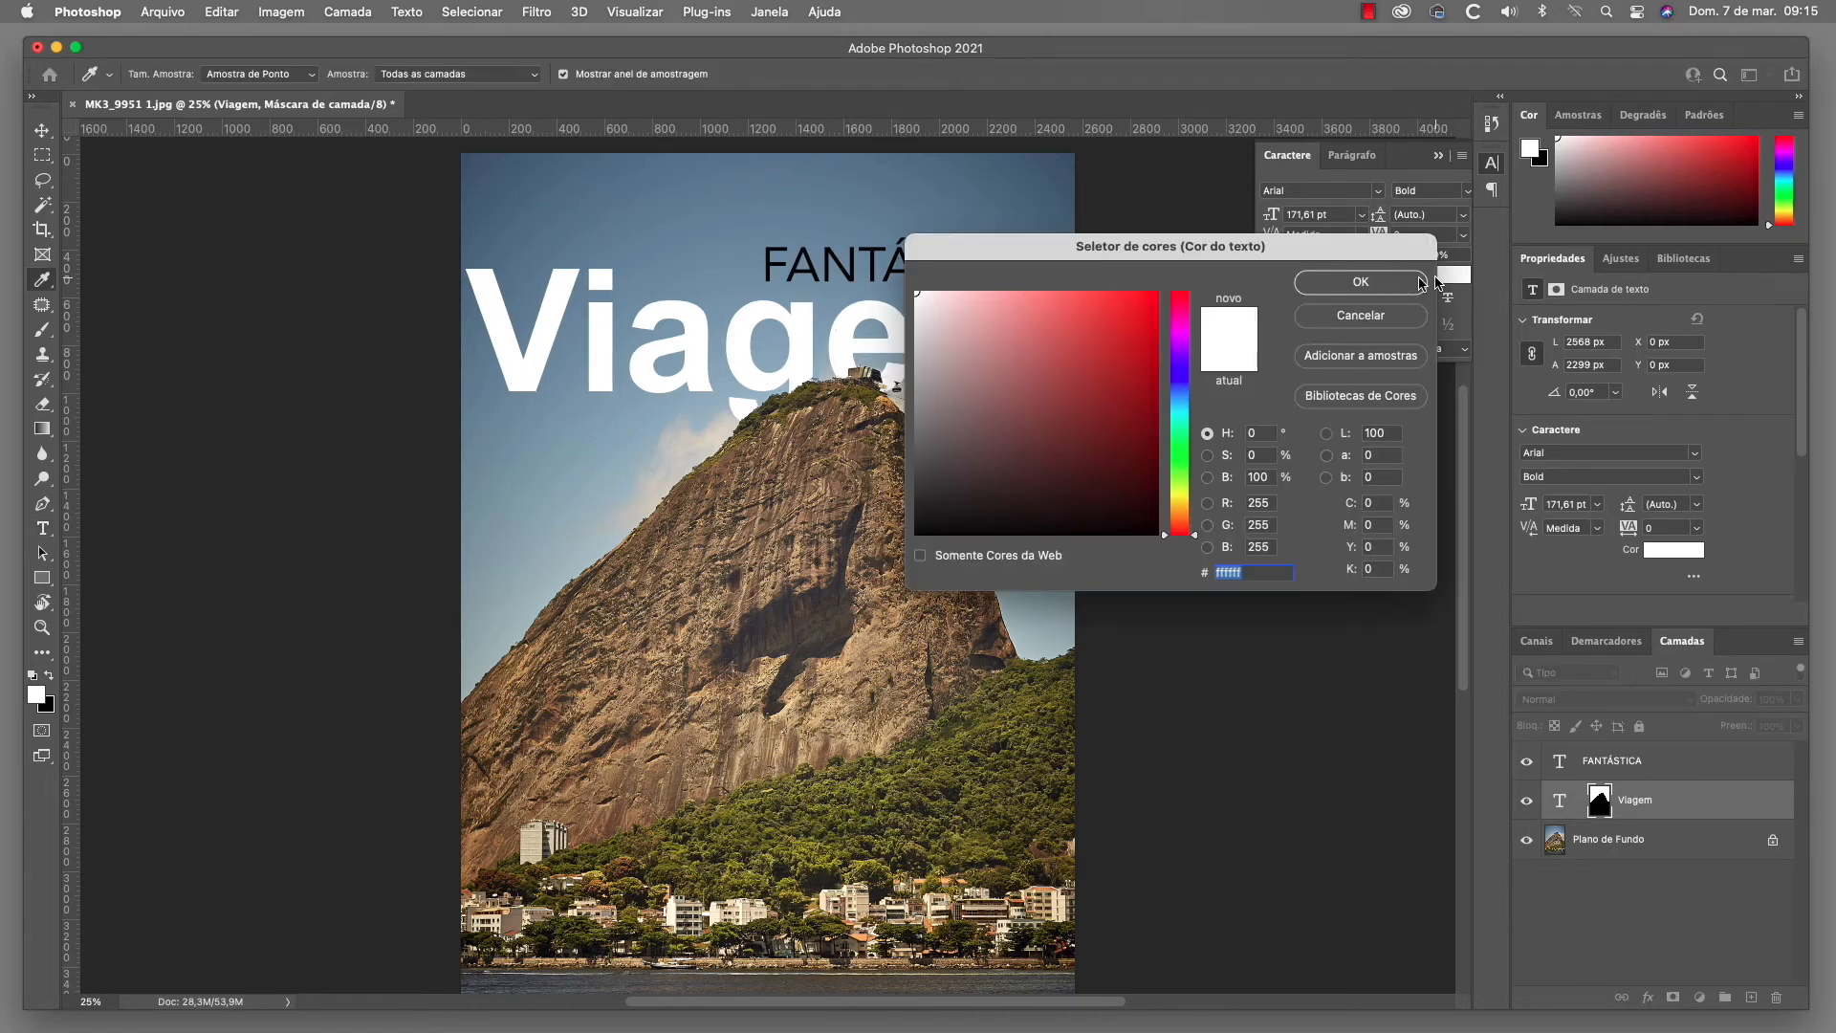
drag(1014, 437, 1138, 302)
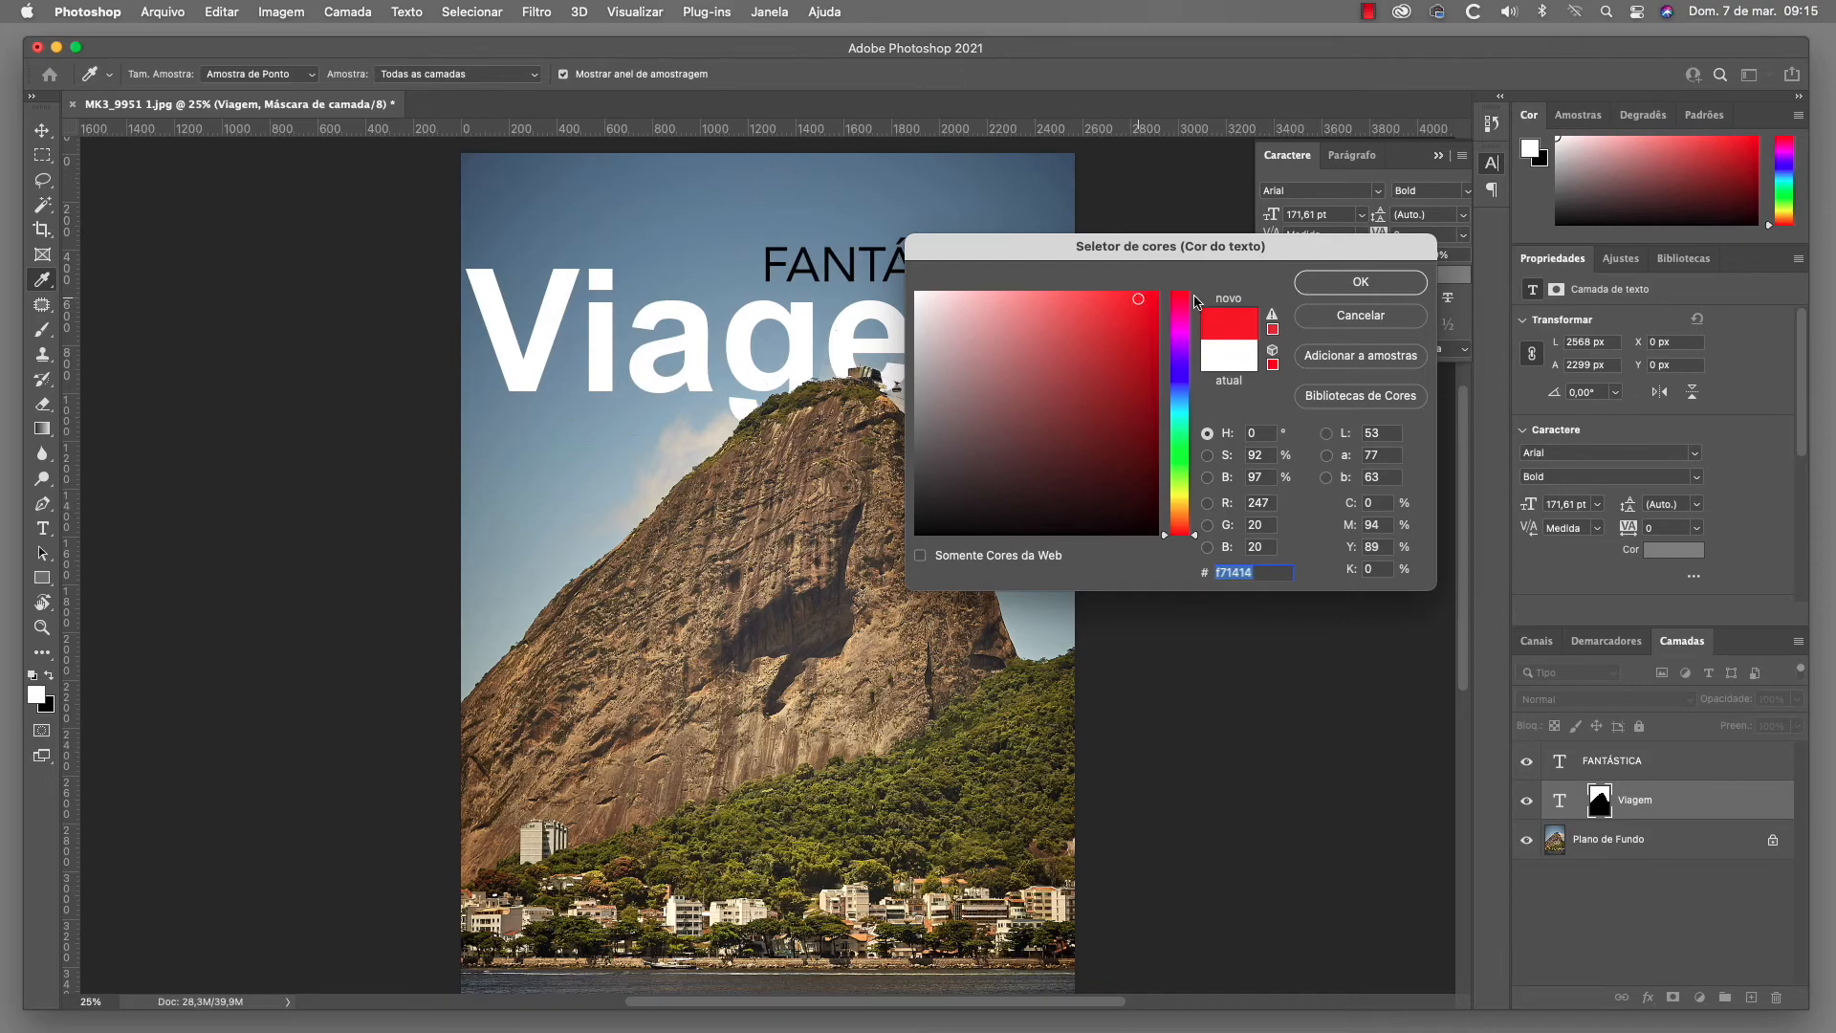
click(1363, 283)
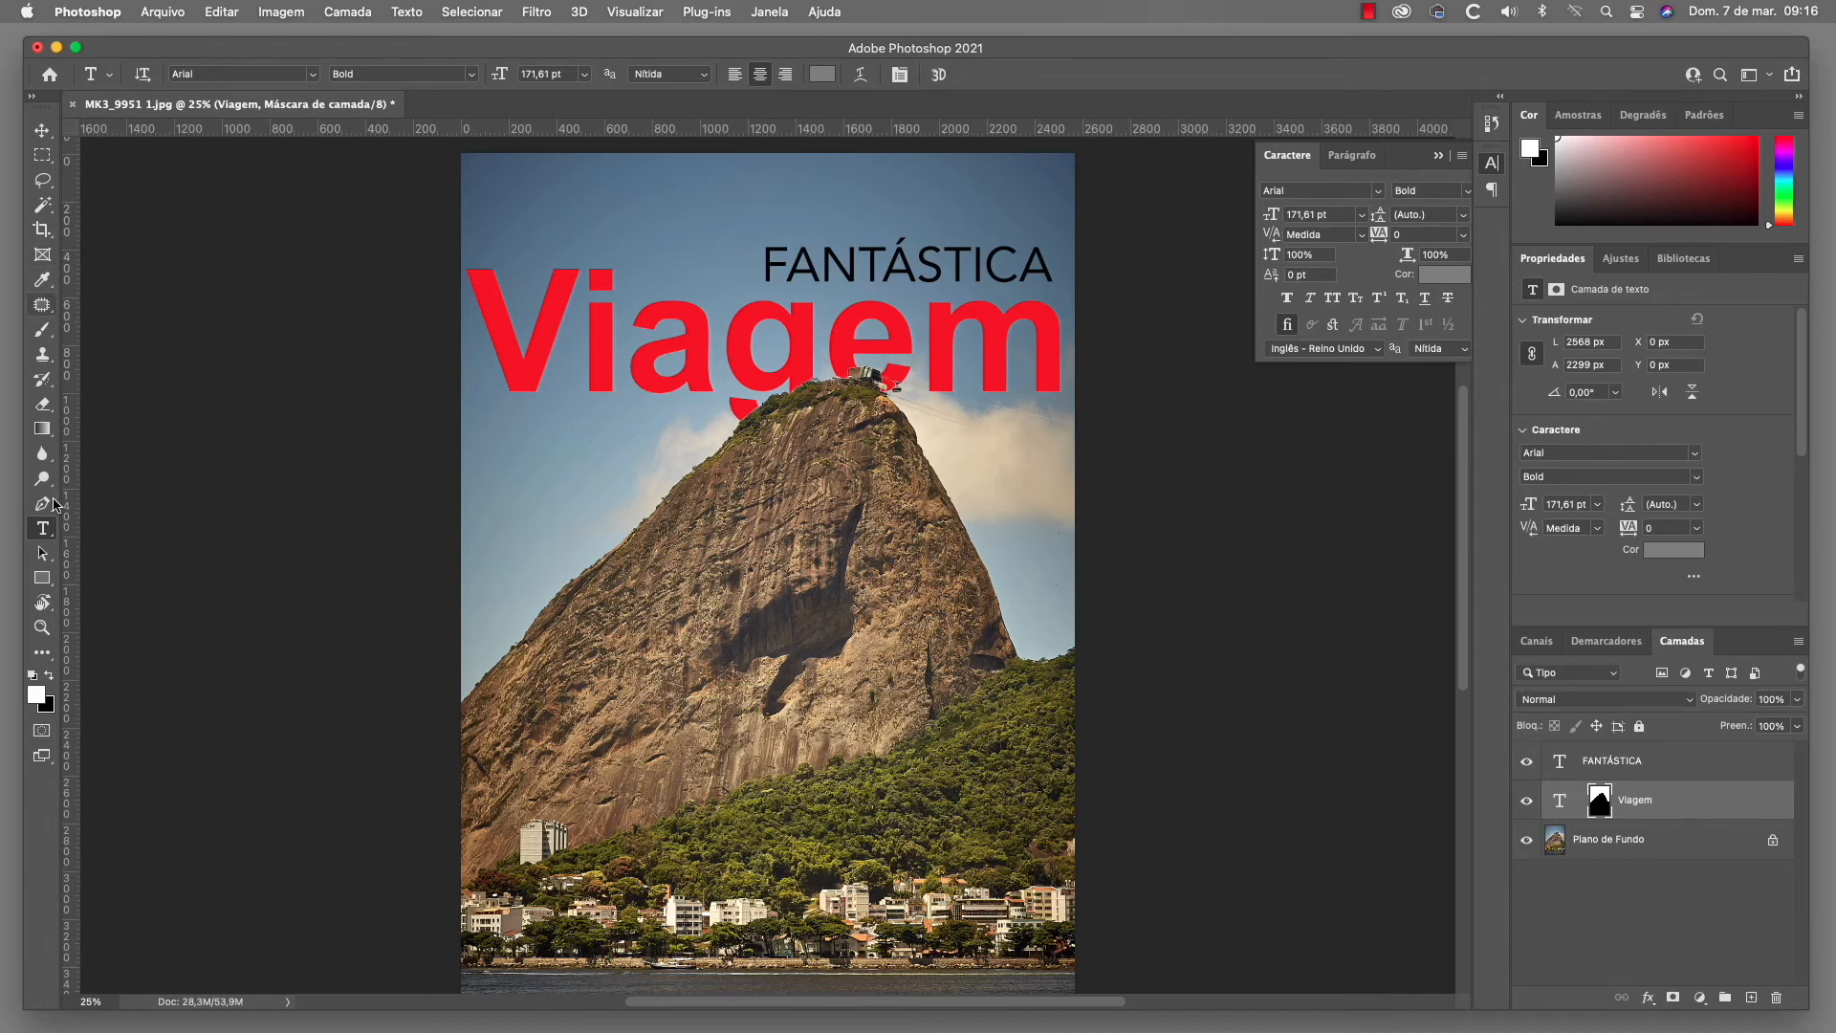
- Add a 72 pt Arial Bold text reading "Rio de Janeiro" over the lower half of the mountain
click(625, 710)
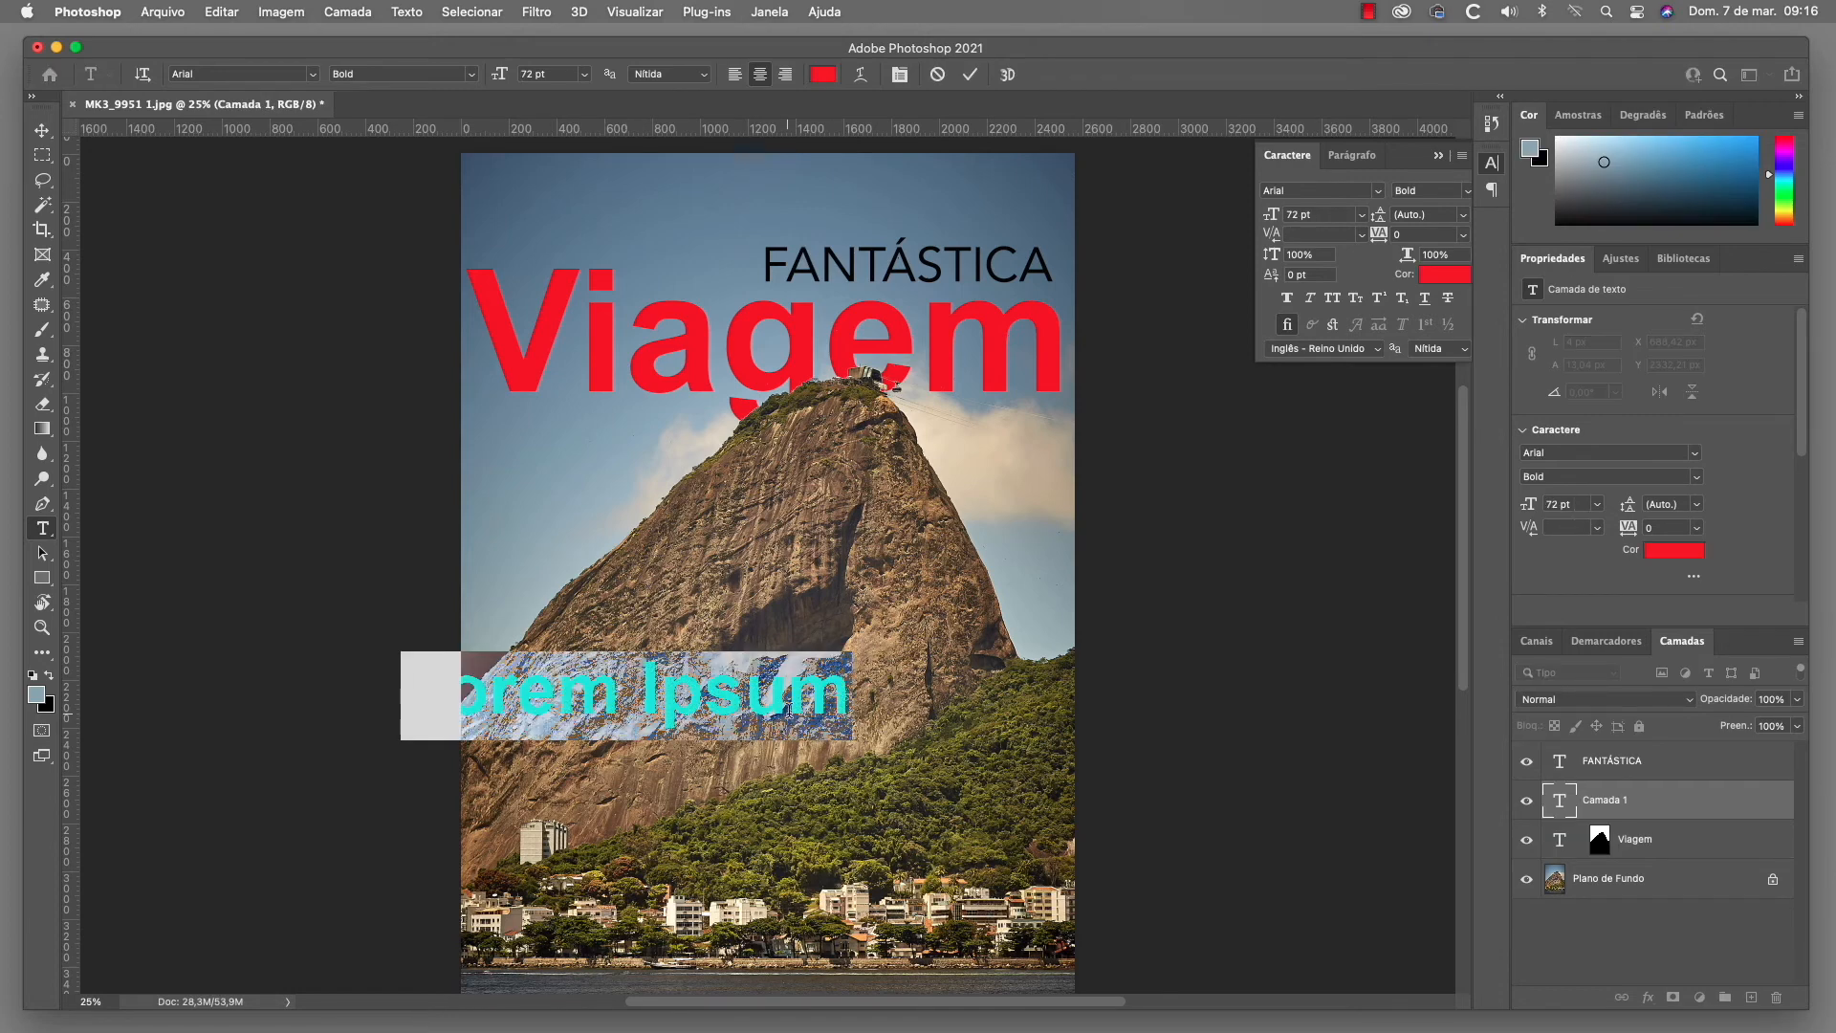
text(R)
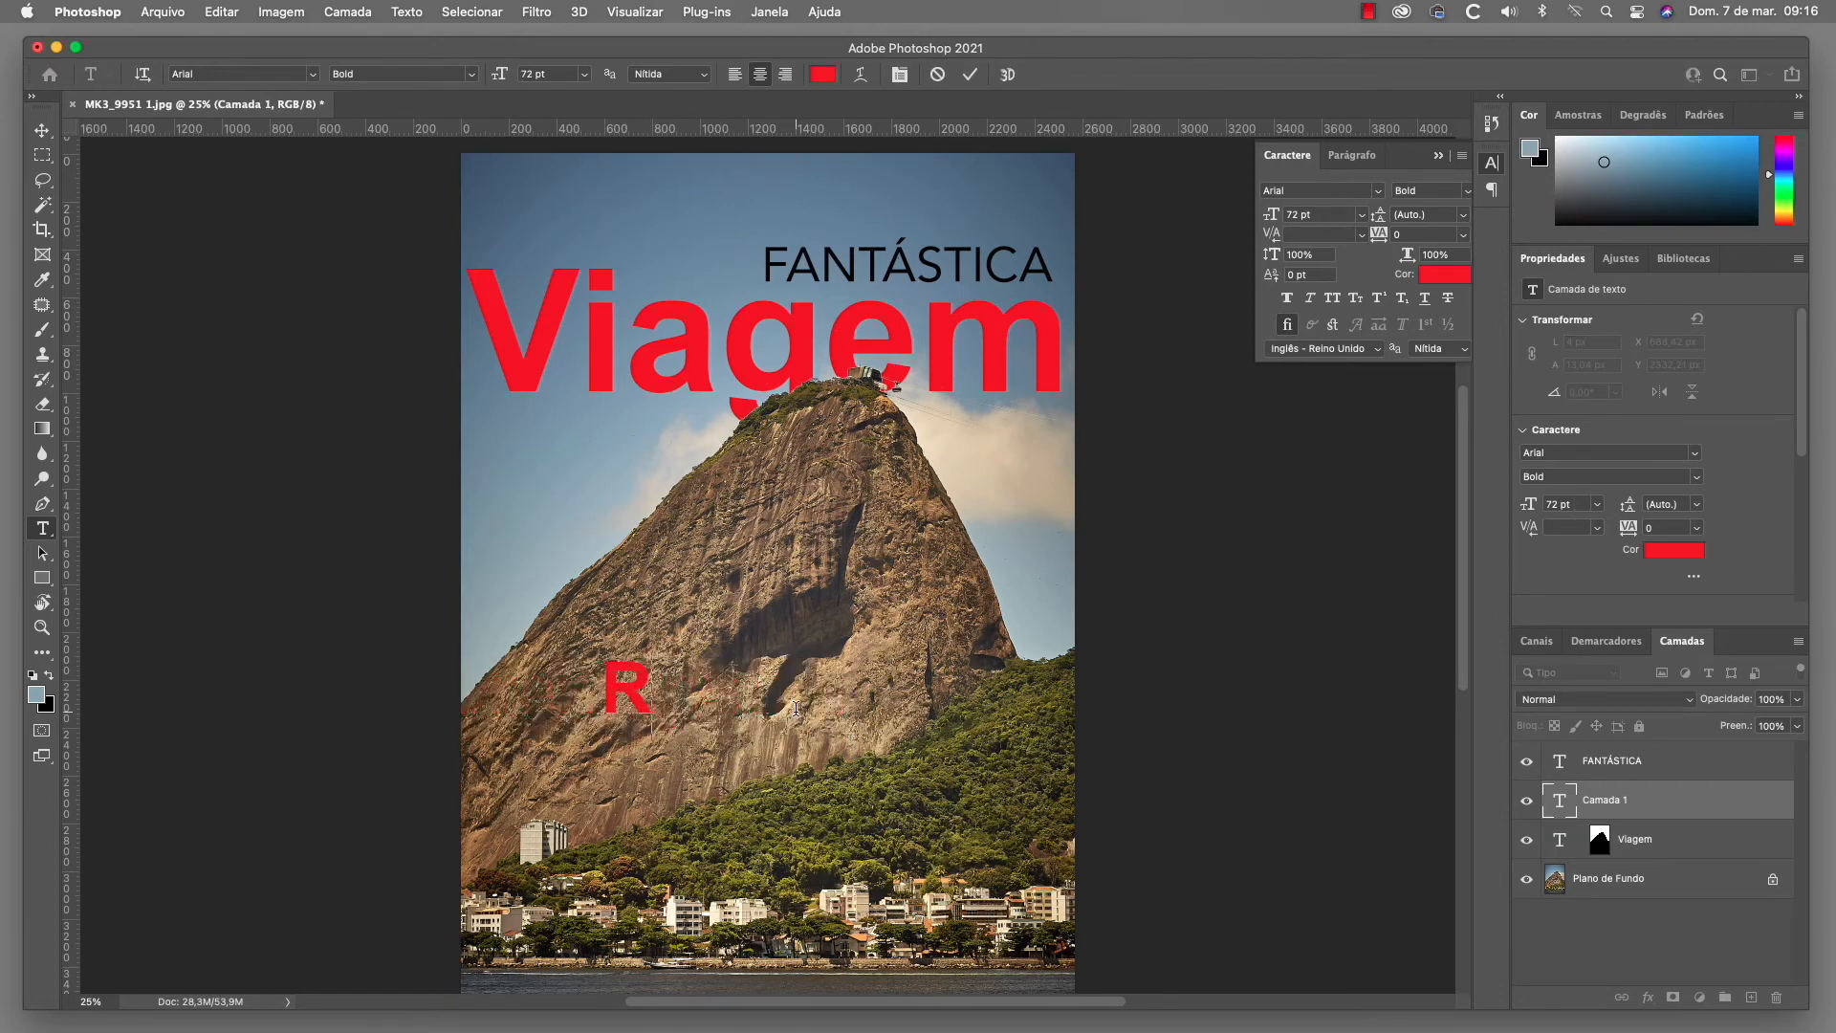
text(io de)
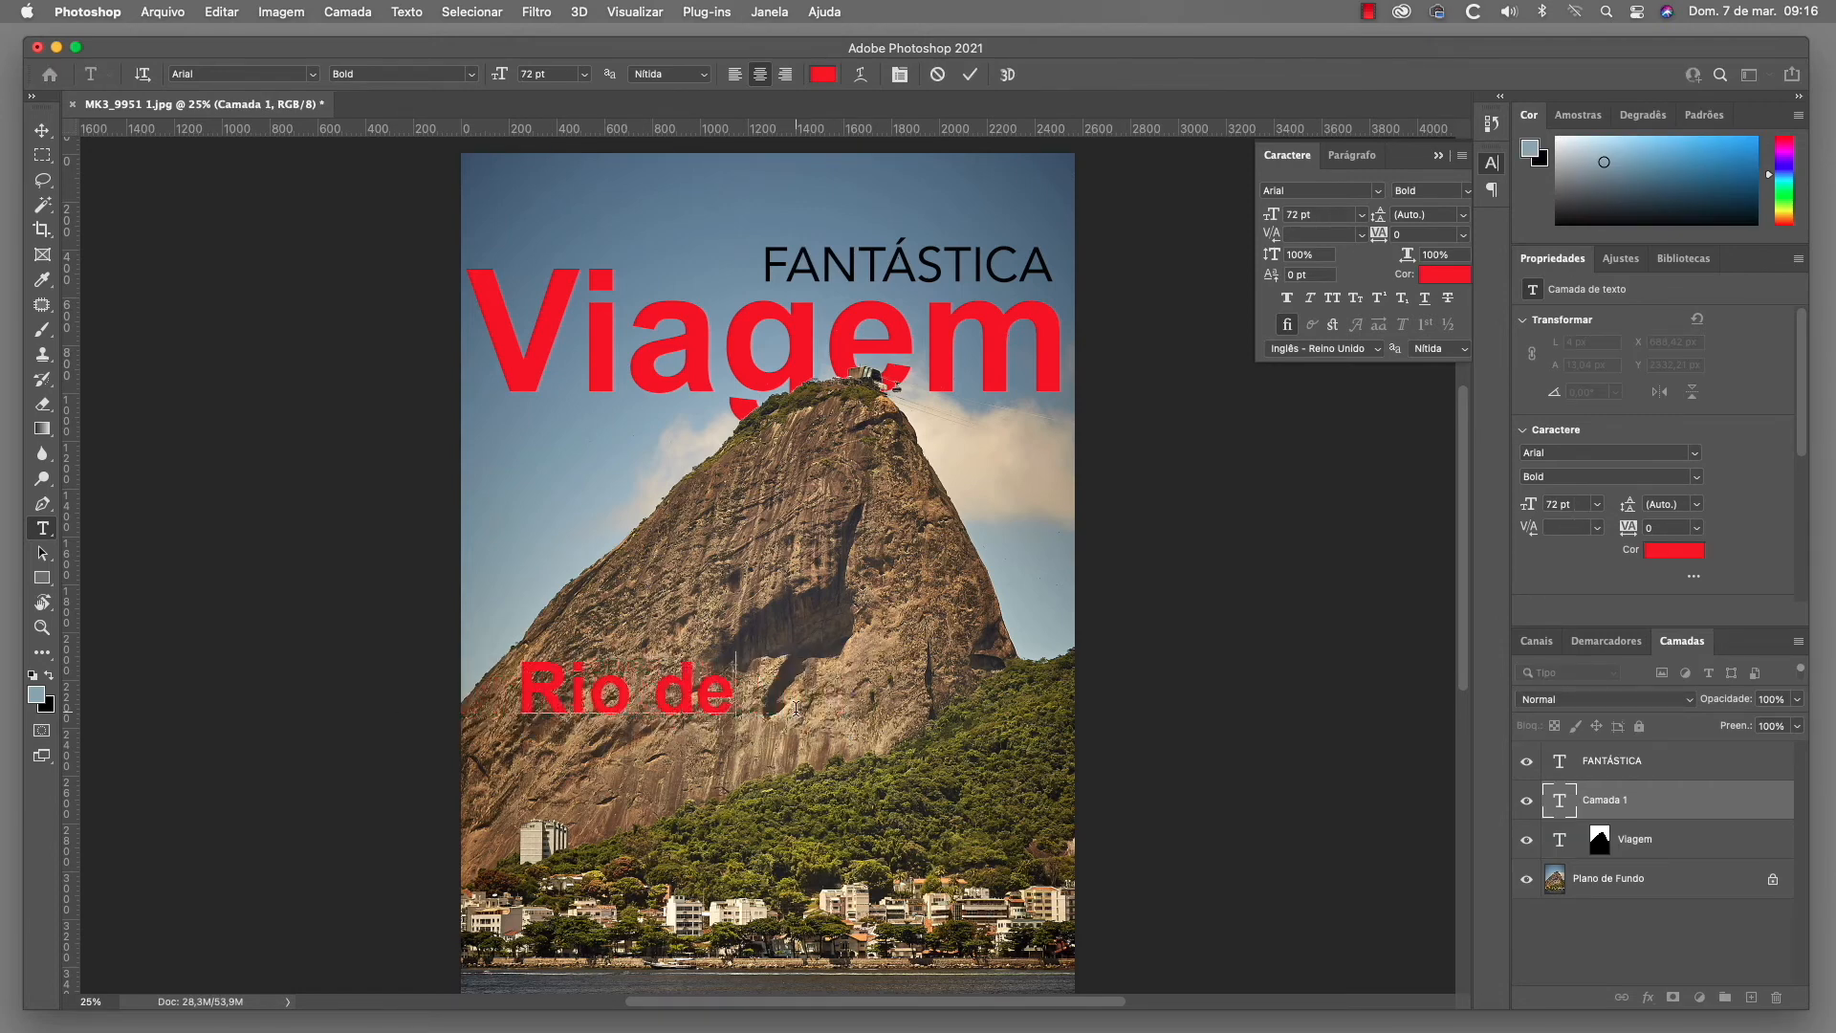
text( Janeiro)
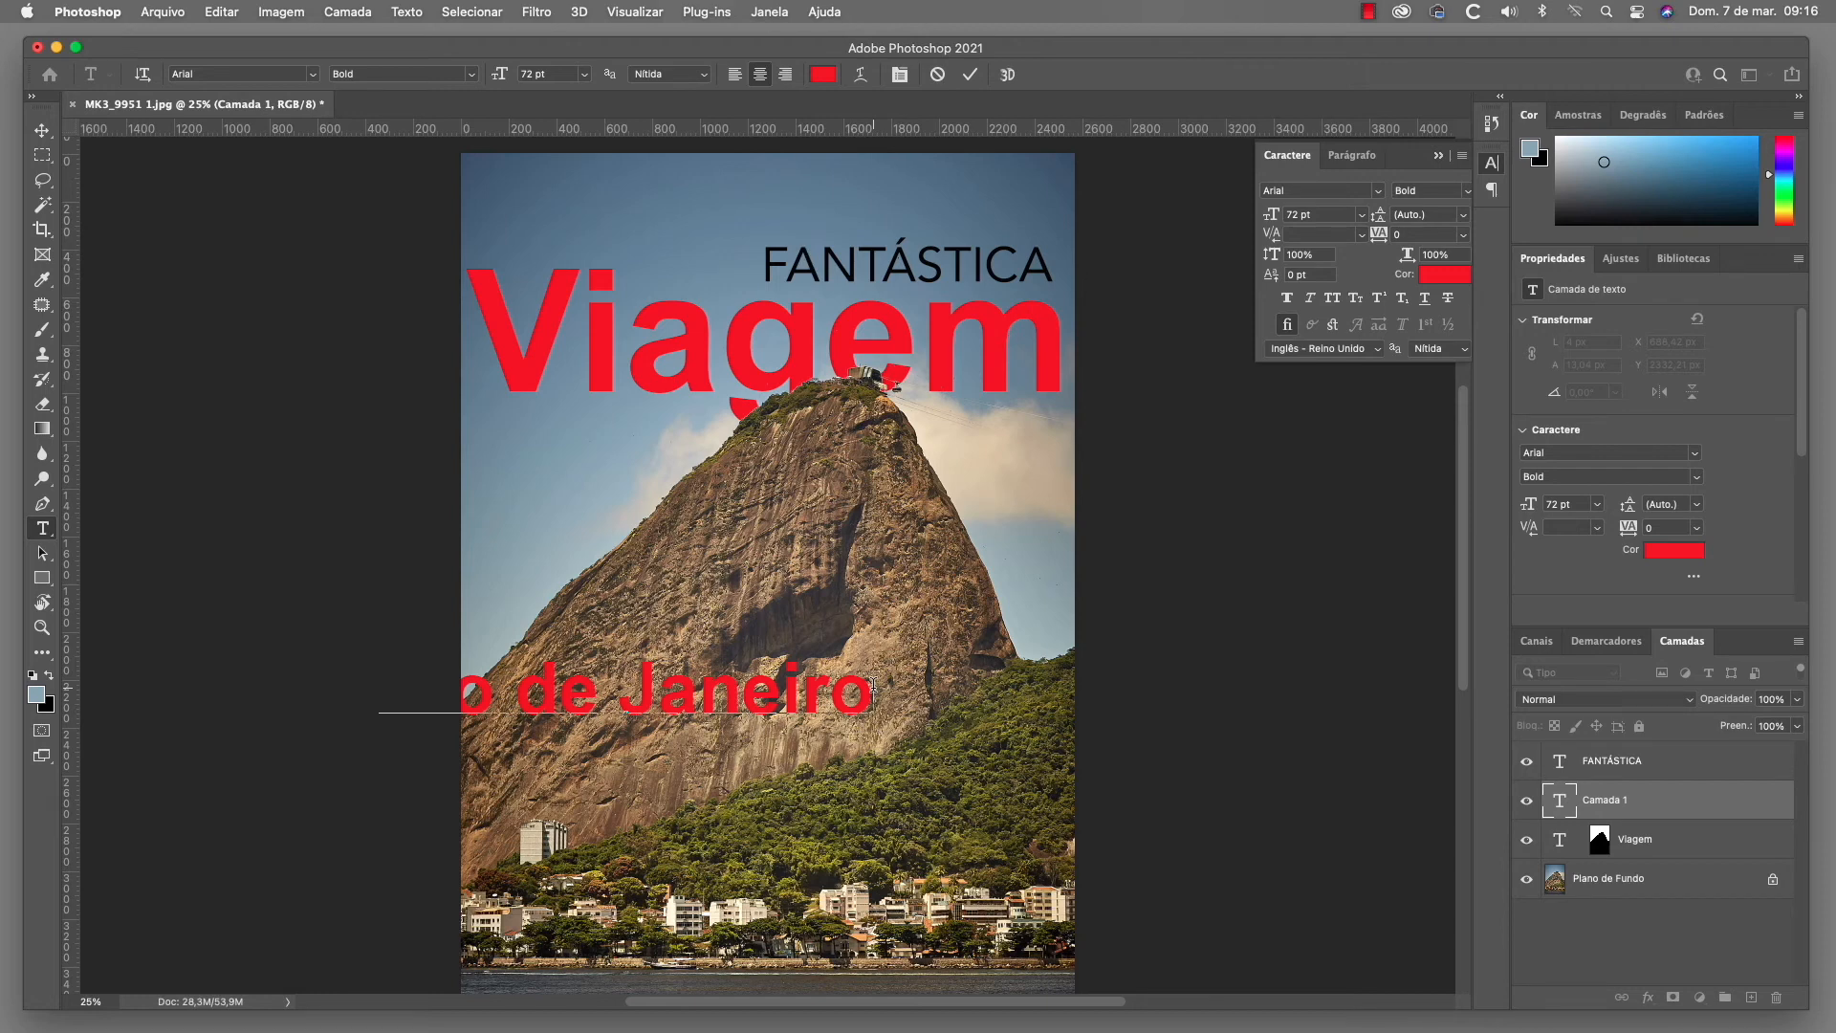
click(1722, 810)
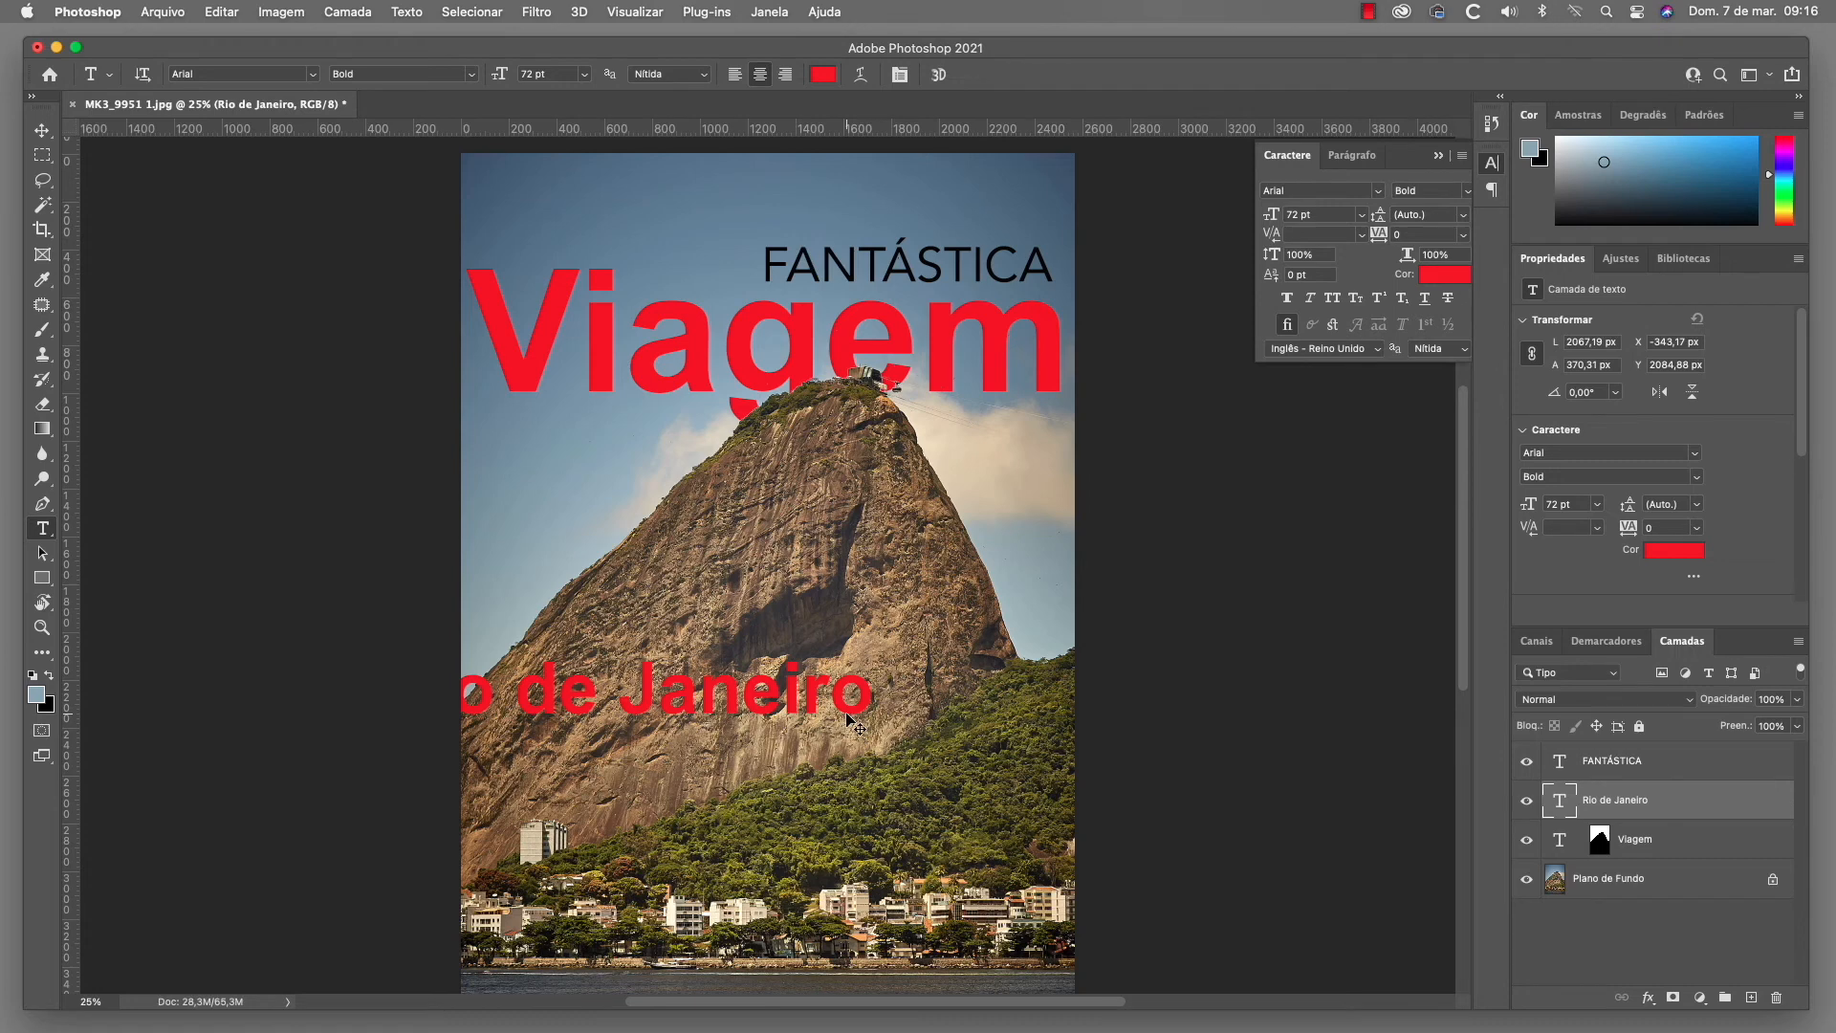
- Move the Rio de Janeiro text just above the city buildings, near the photo's right edge, and scale it to about 87.71%
key(super+t)
drag(874, 696, 1028, 812)
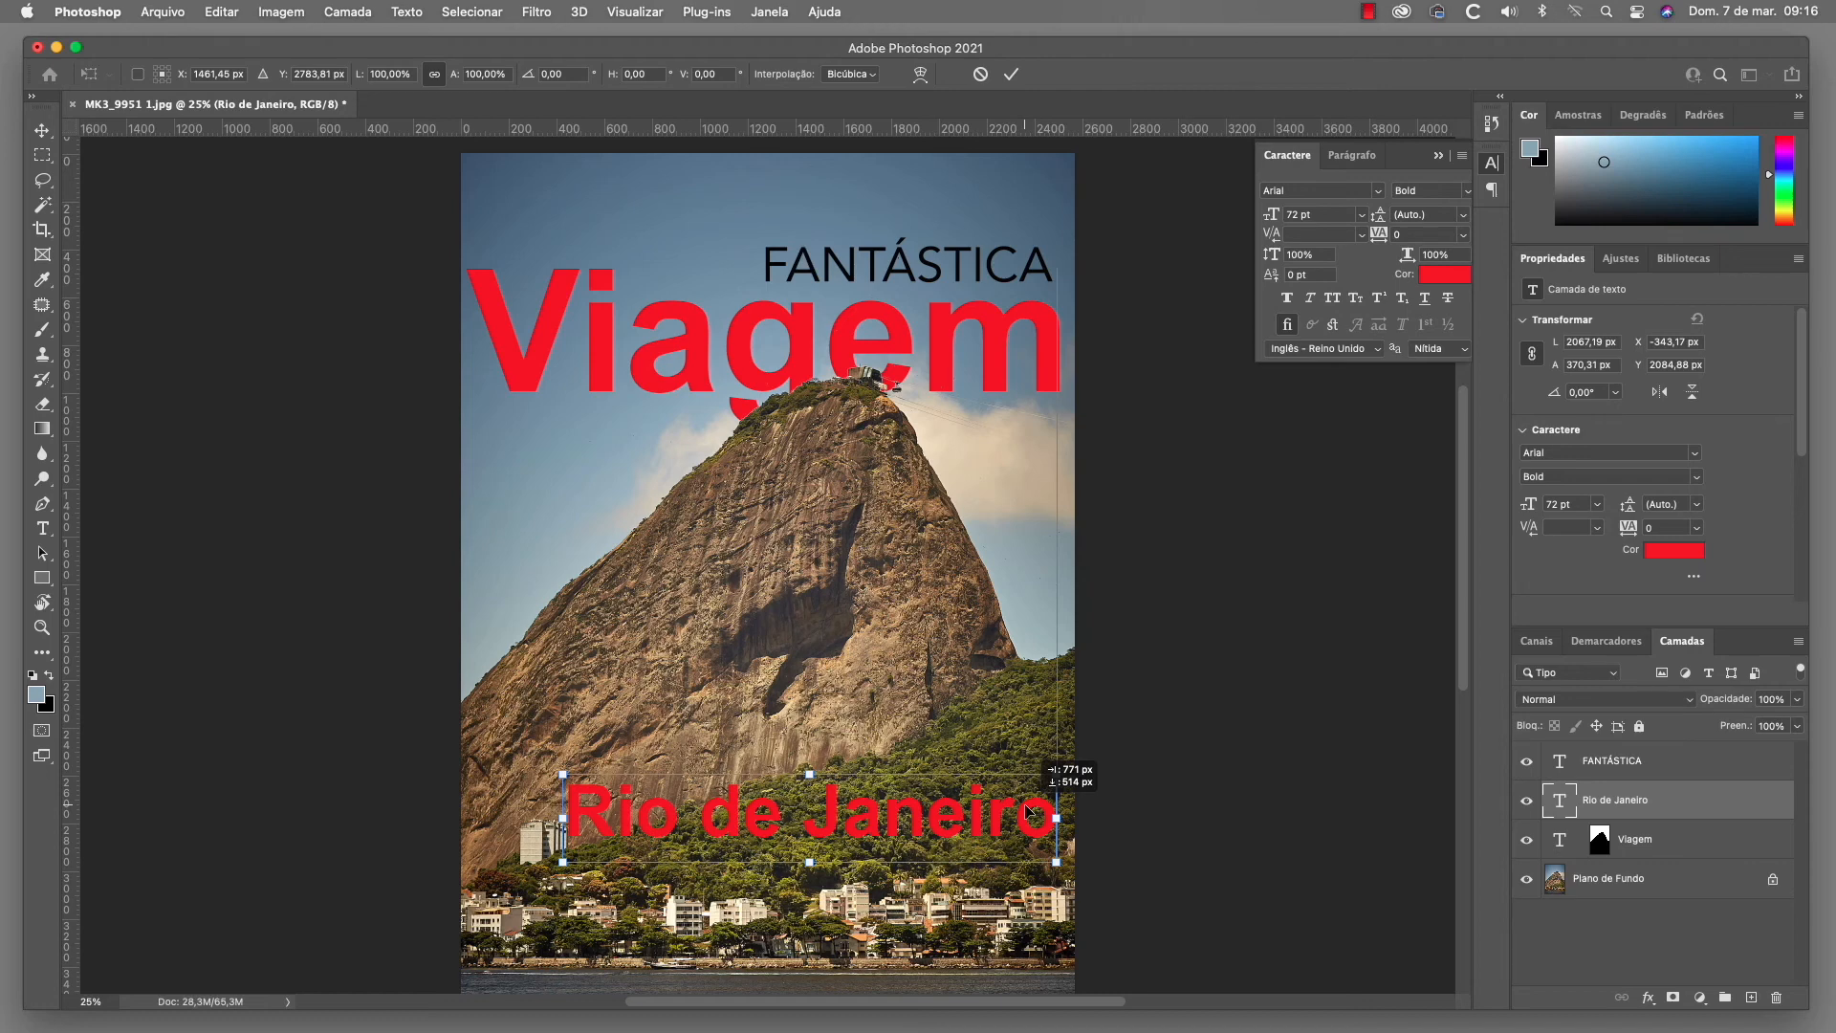
drag(1028, 812, 1025, 813)
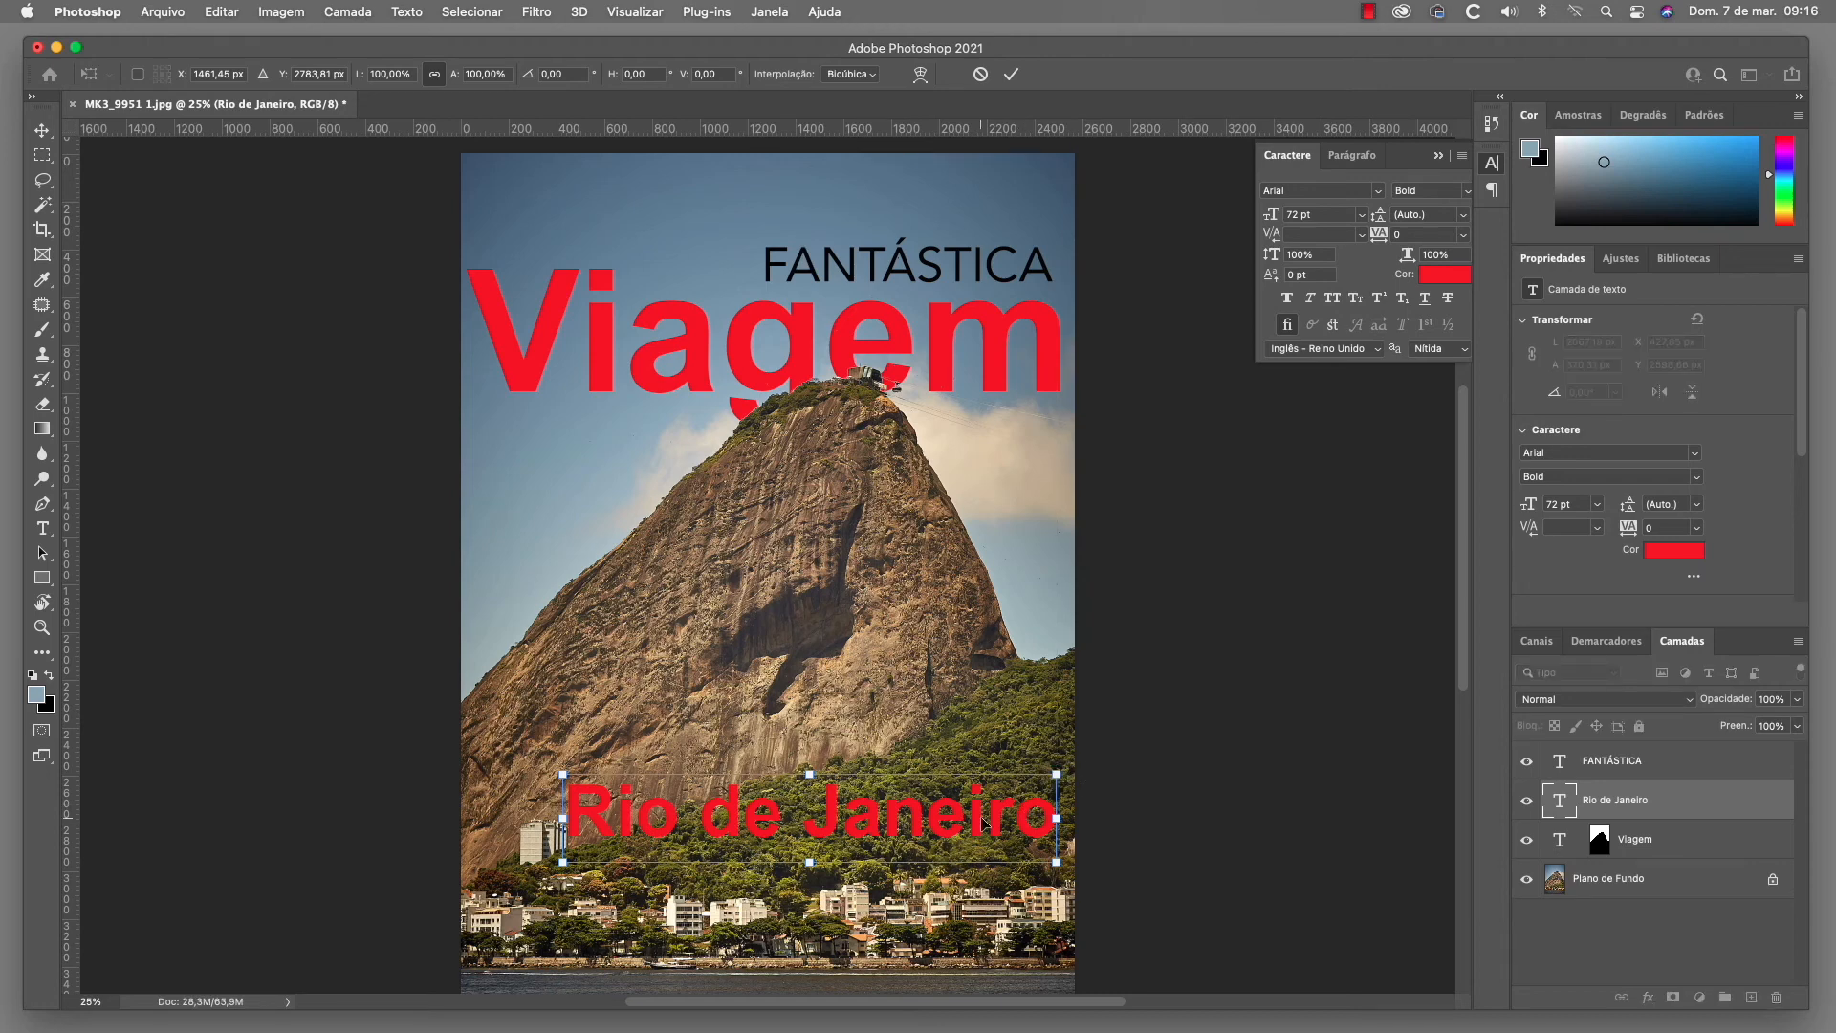
drag(563, 773, 624, 784)
drag(1009, 834, 1012, 837)
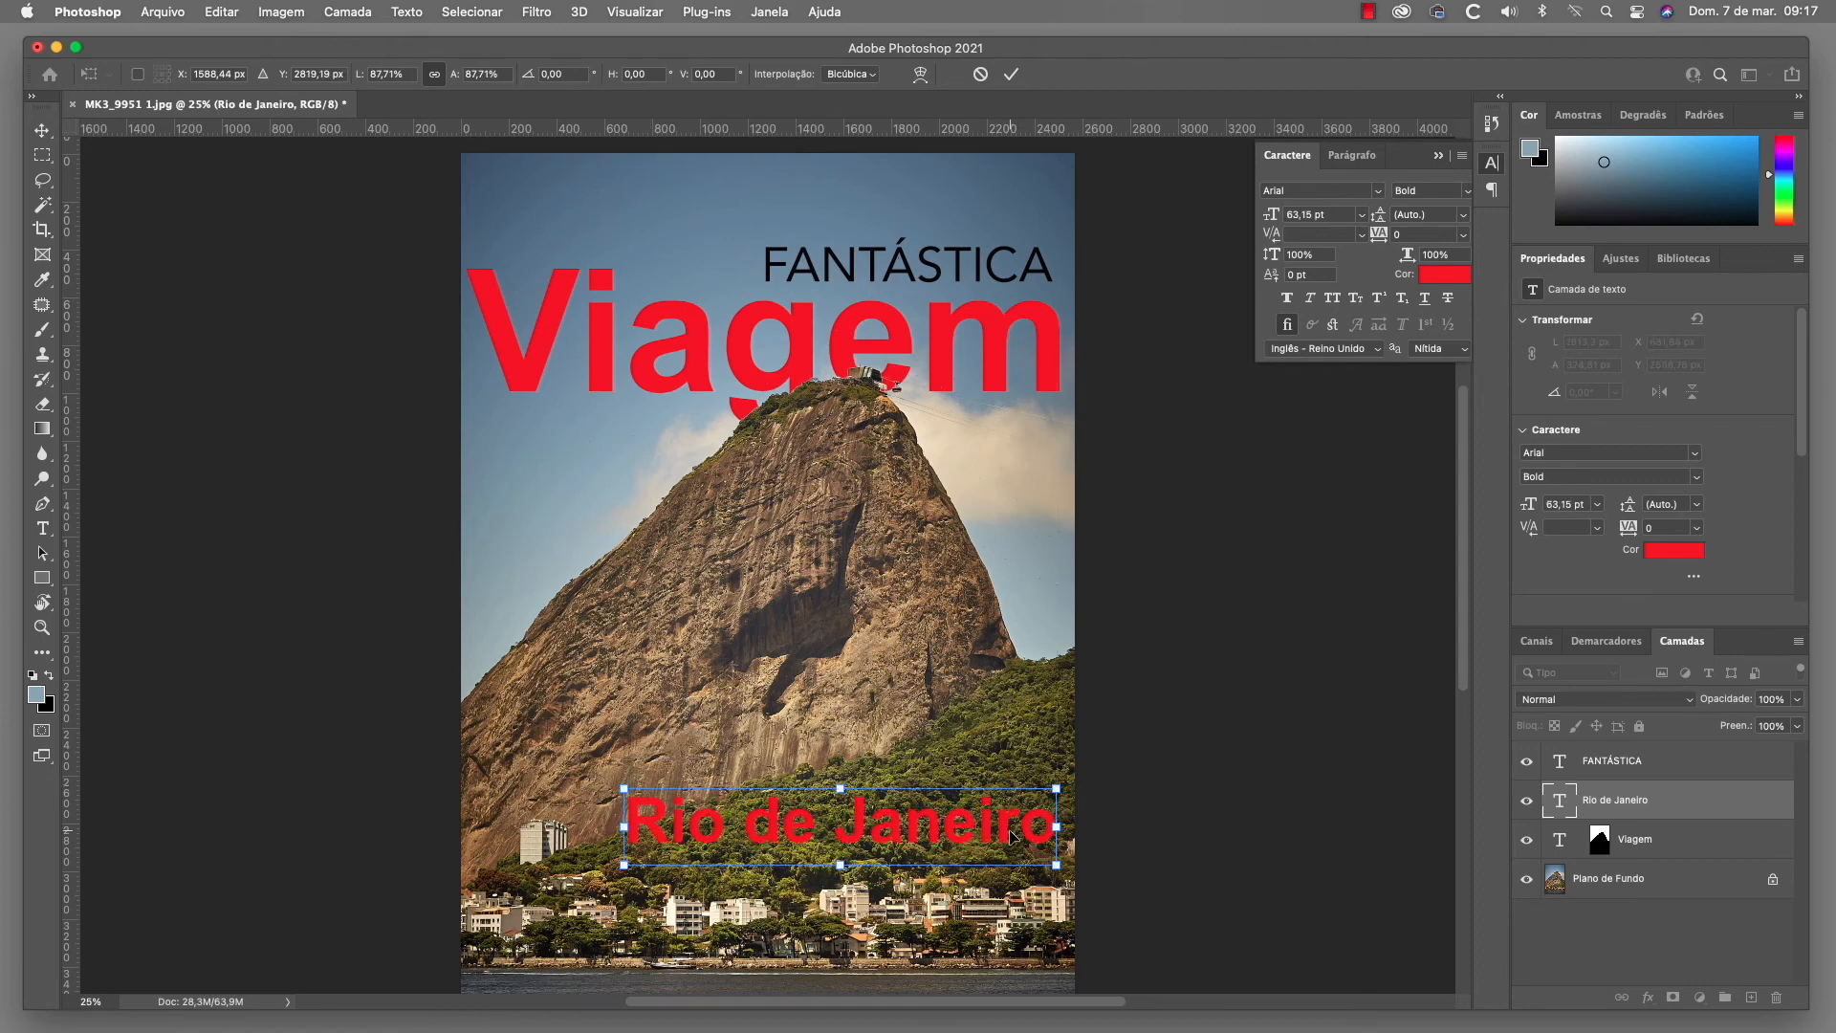
key(Return)
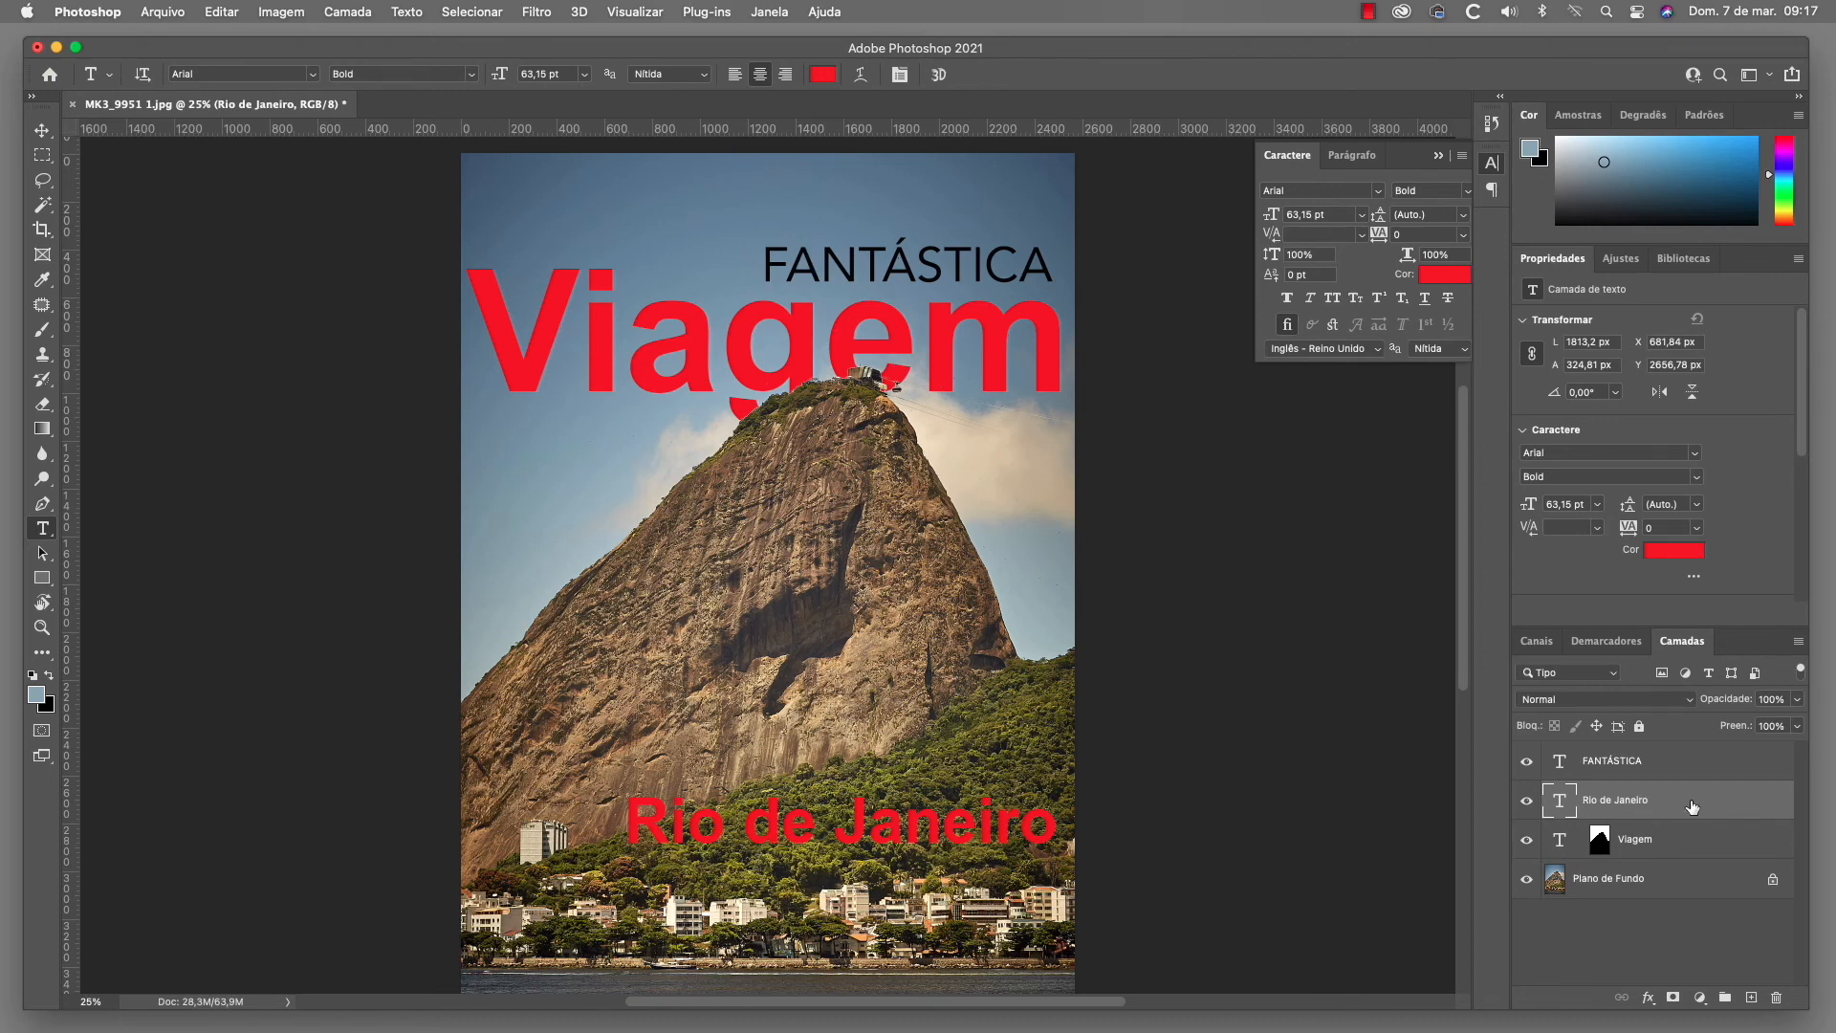
- Set the colour of the Rio de Janeiro text to green (14f79a)
click(1442, 277)
mouse_move(1181, 421)
mouse_down()
mouse_move(1181, 462)
mouse_move(1181, 388)
mouse_move(1179, 428)
mouse_up()
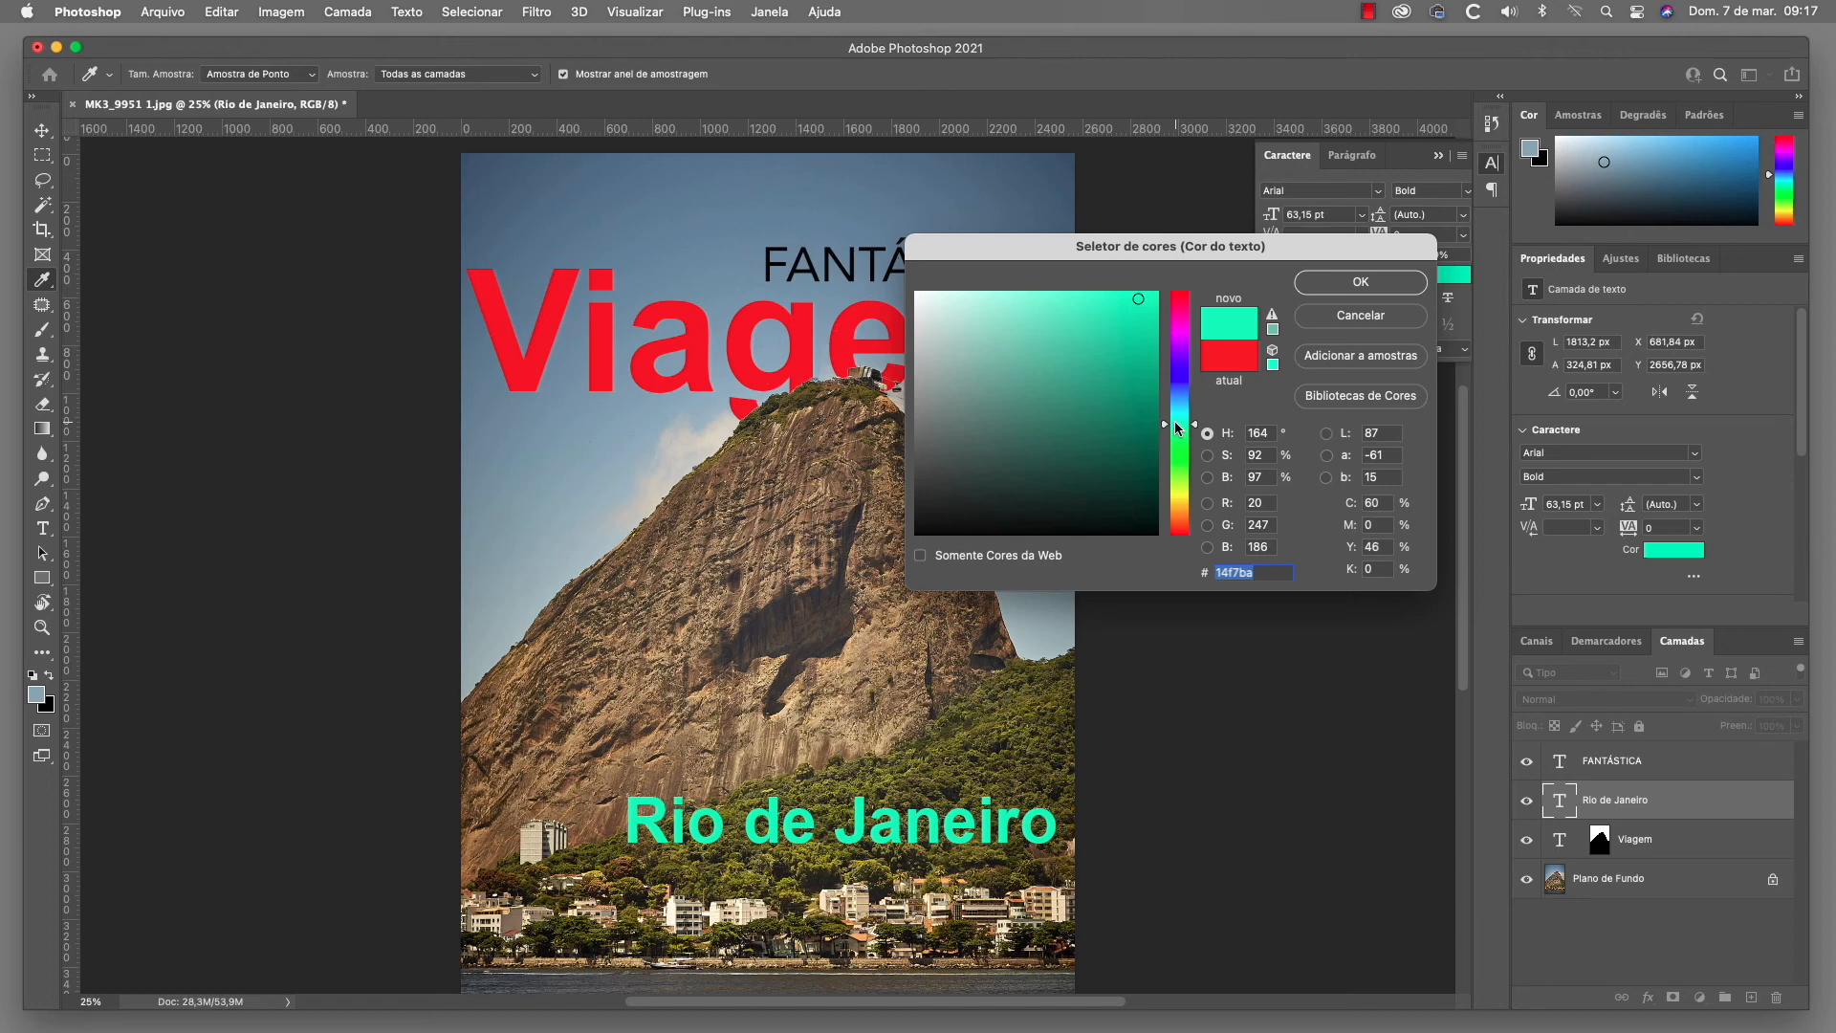
scroll(1178, 429, down, 1)
drag(1166, 427, 1168, 434)
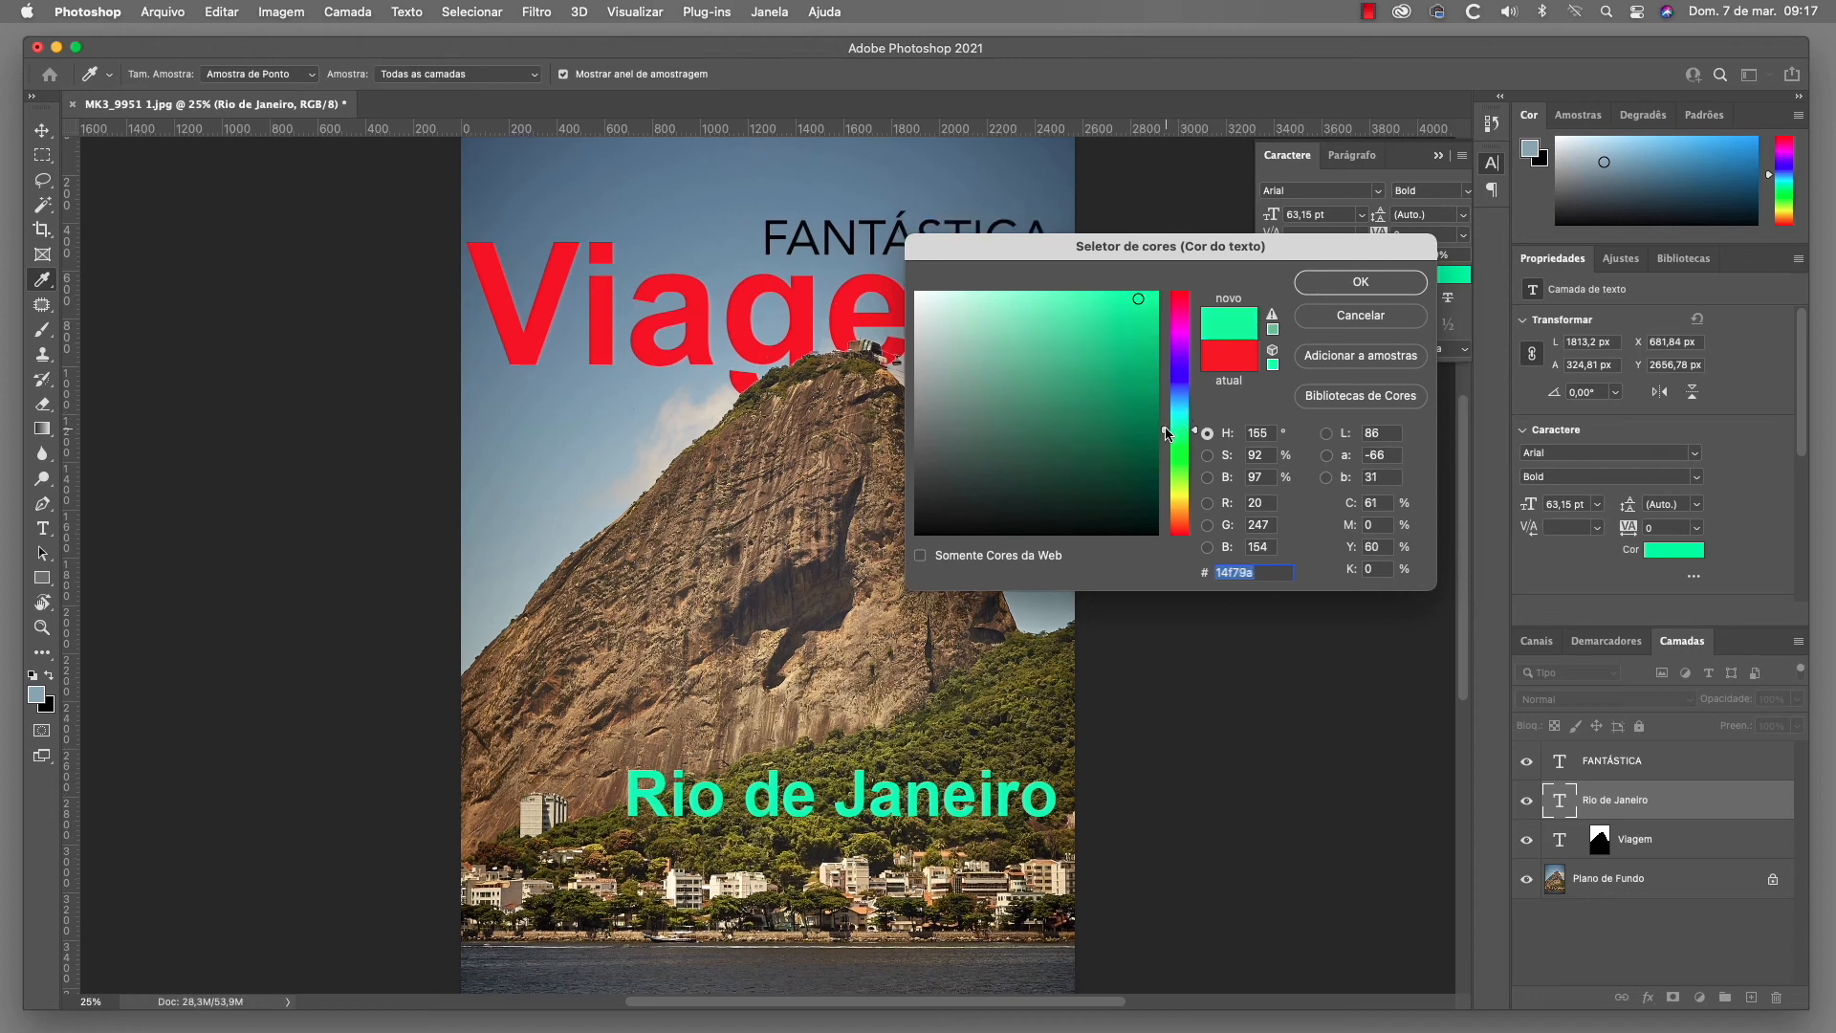
click(1354, 287)
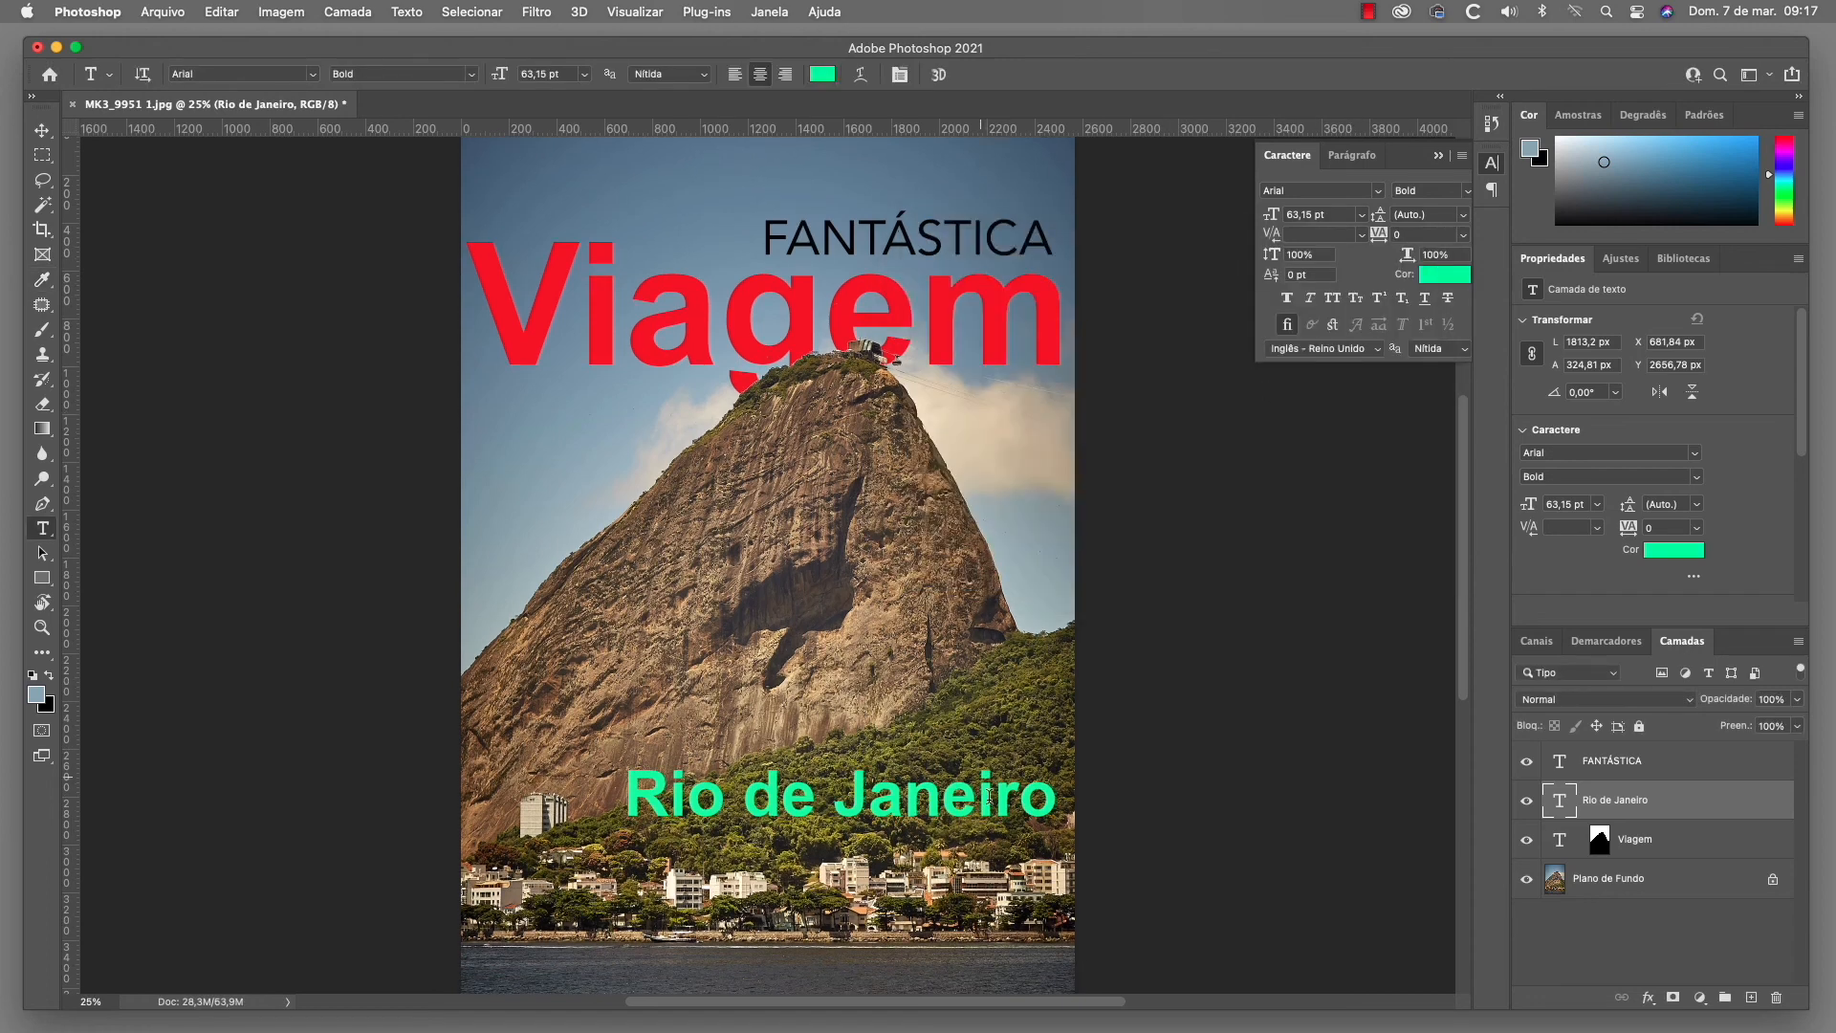